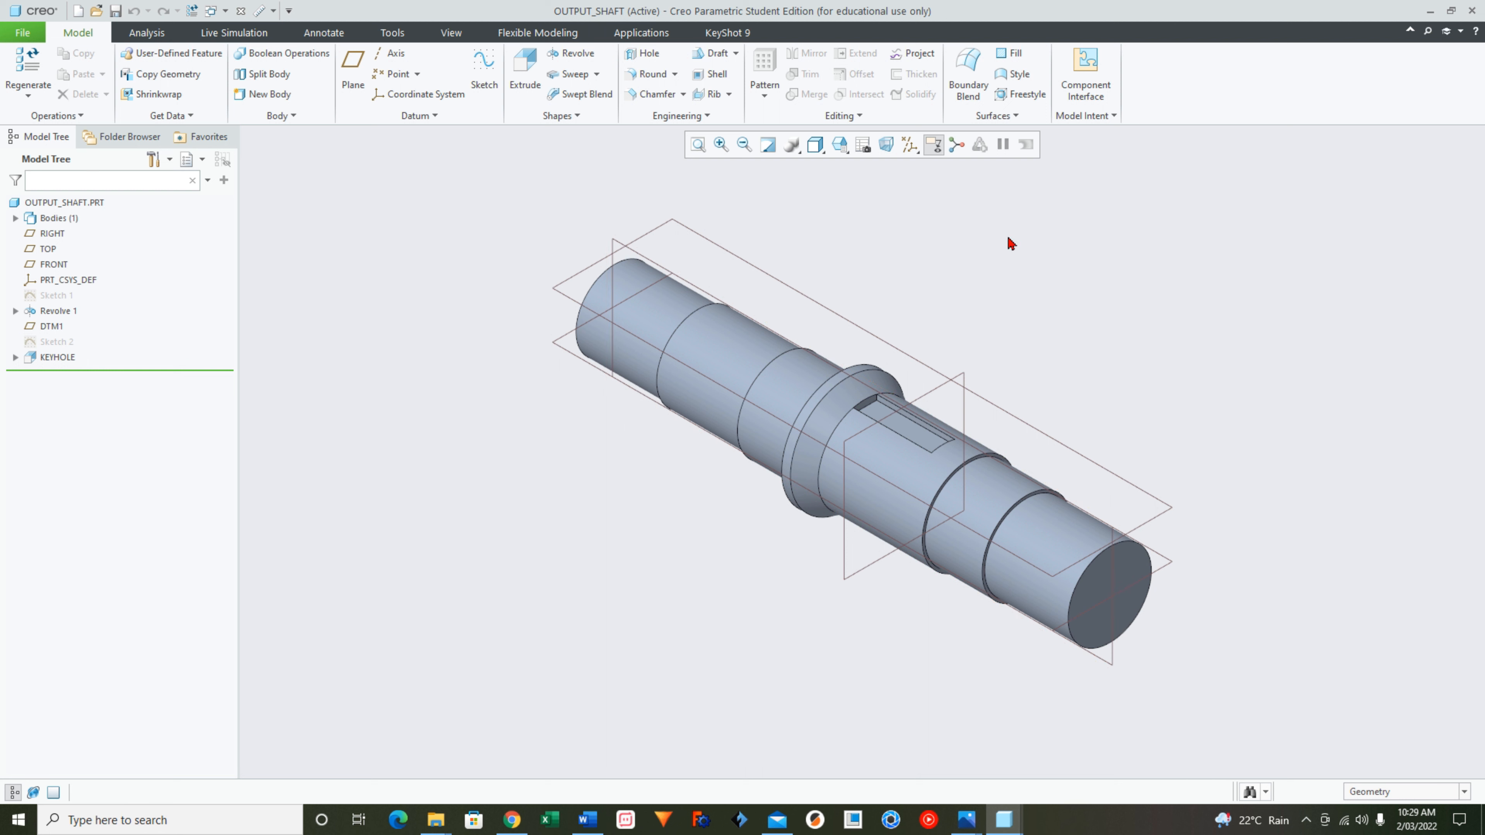
Examine the stepped sections of the output shaft by selecting its revolved faces one after another, ending with nothing selected.
click(1083, 540)
click(998, 503)
click(907, 460)
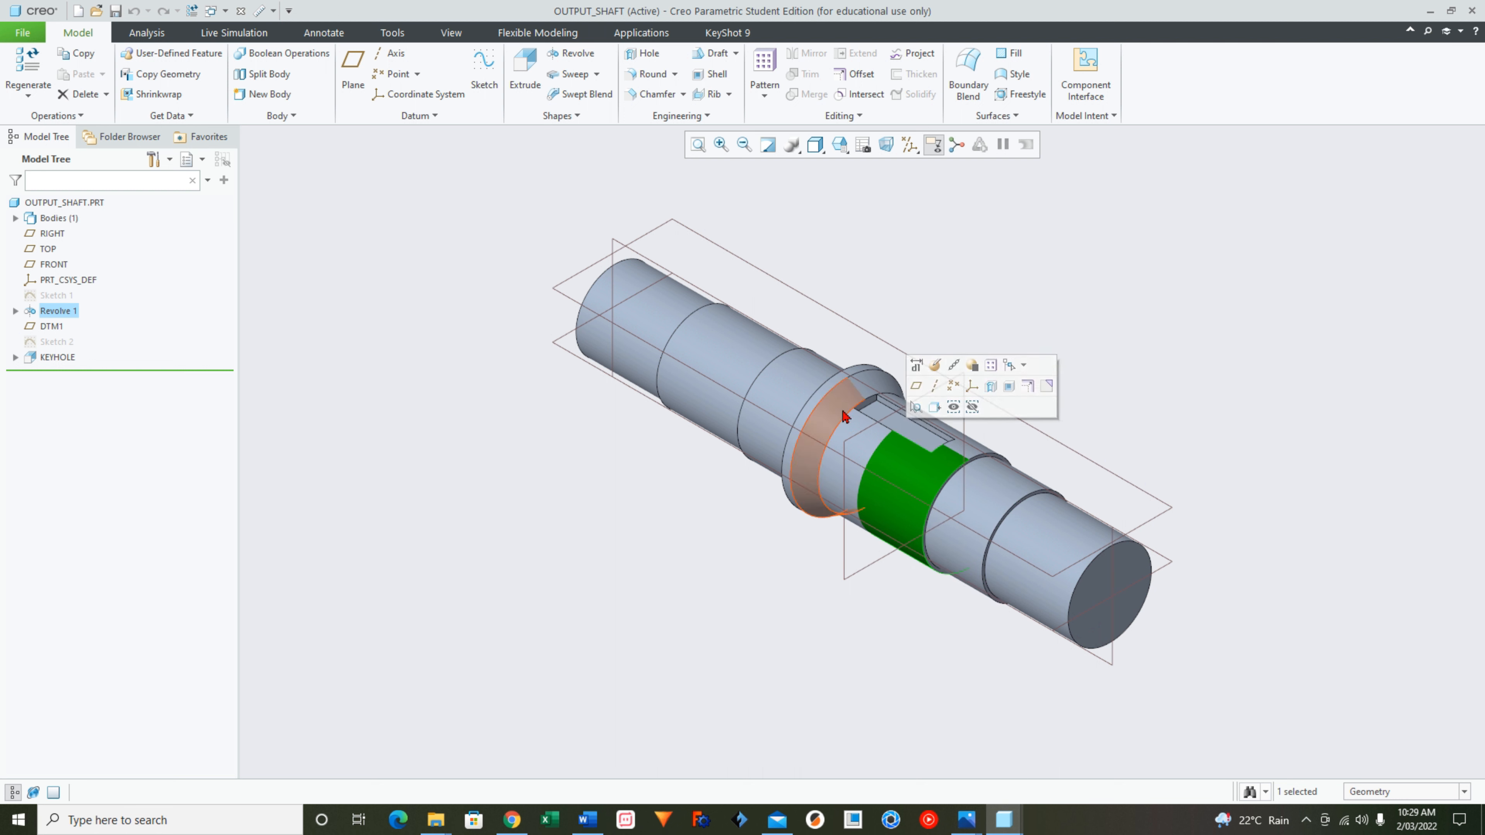
click(836, 406)
click(706, 325)
click(652, 307)
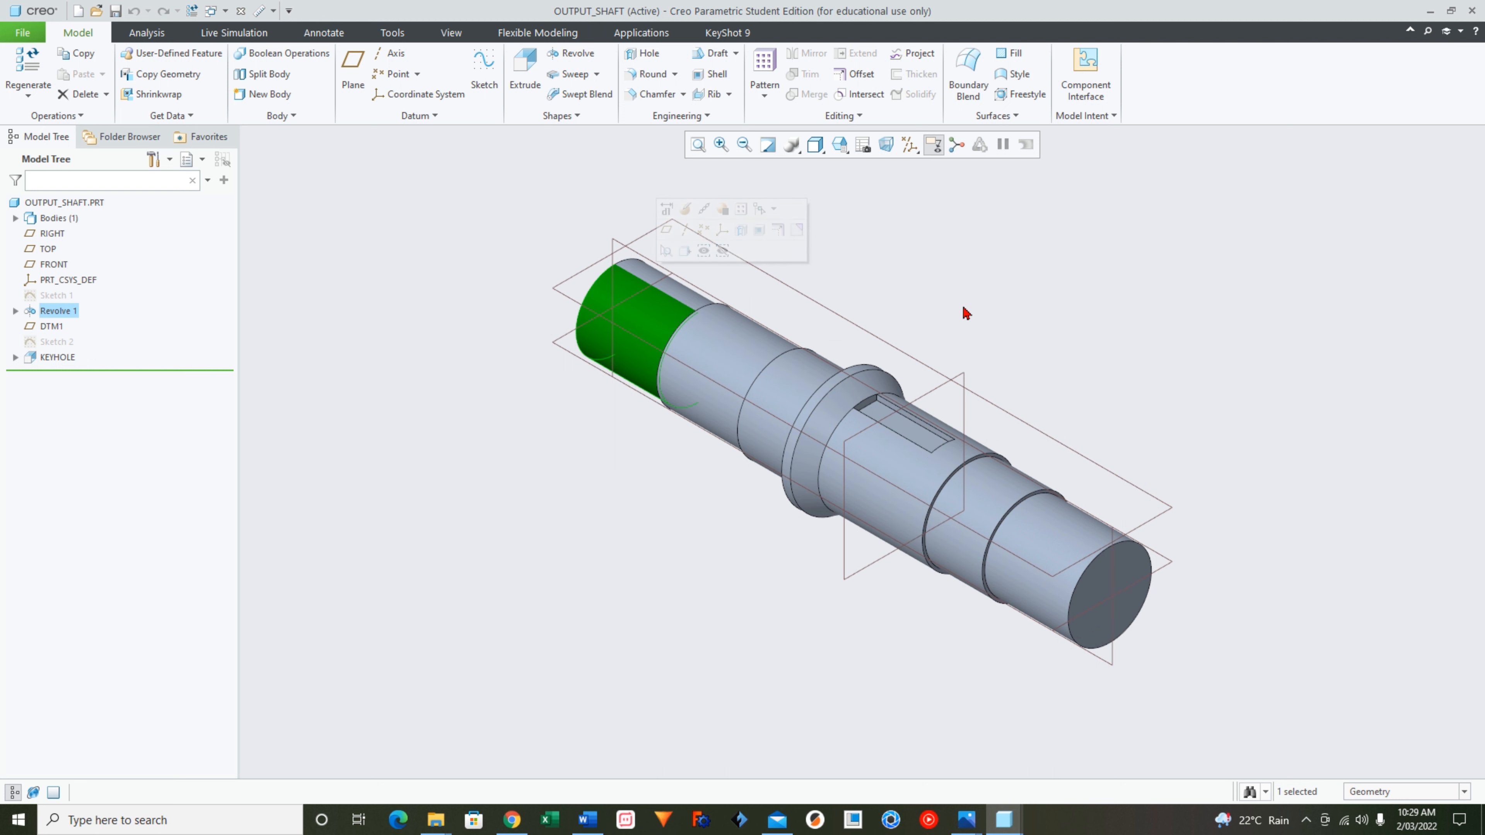
key(Escape)
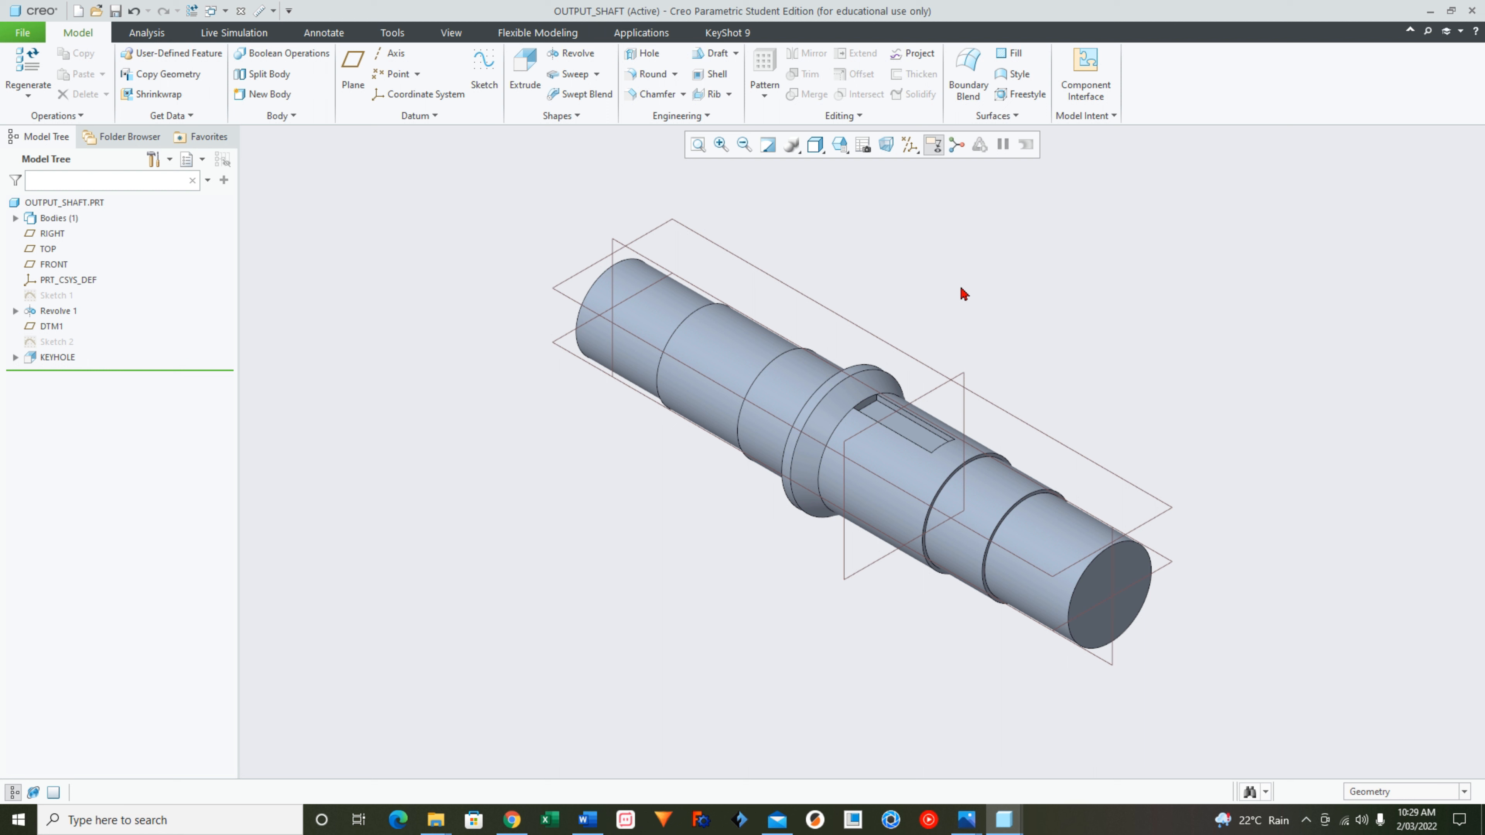
Switch to the BEGINNER_VID_3 part and start a sketch on the FRONT plane.
click(1005, 821)
click(938, 769)
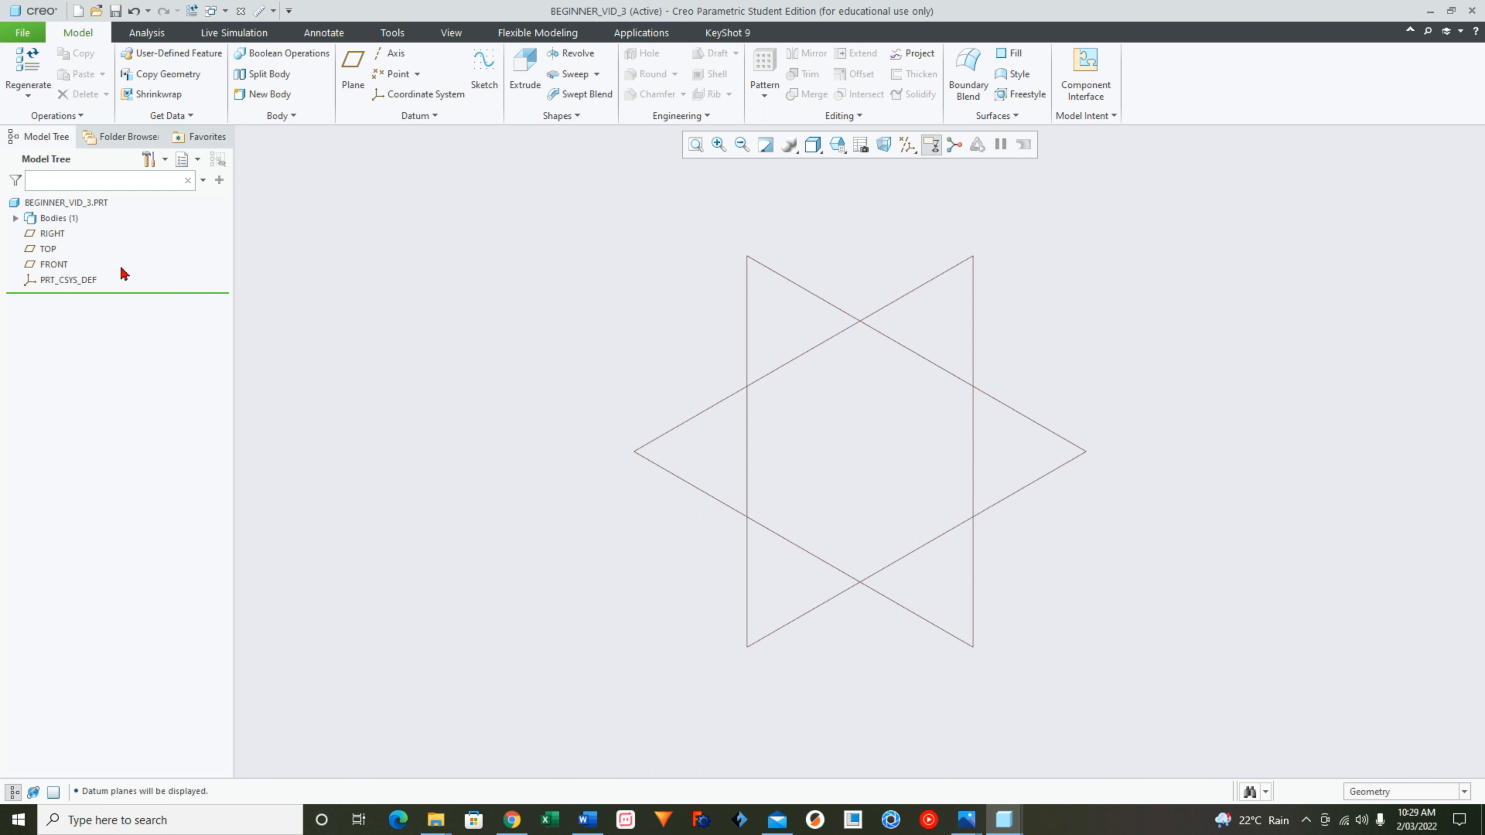
click(45, 268)
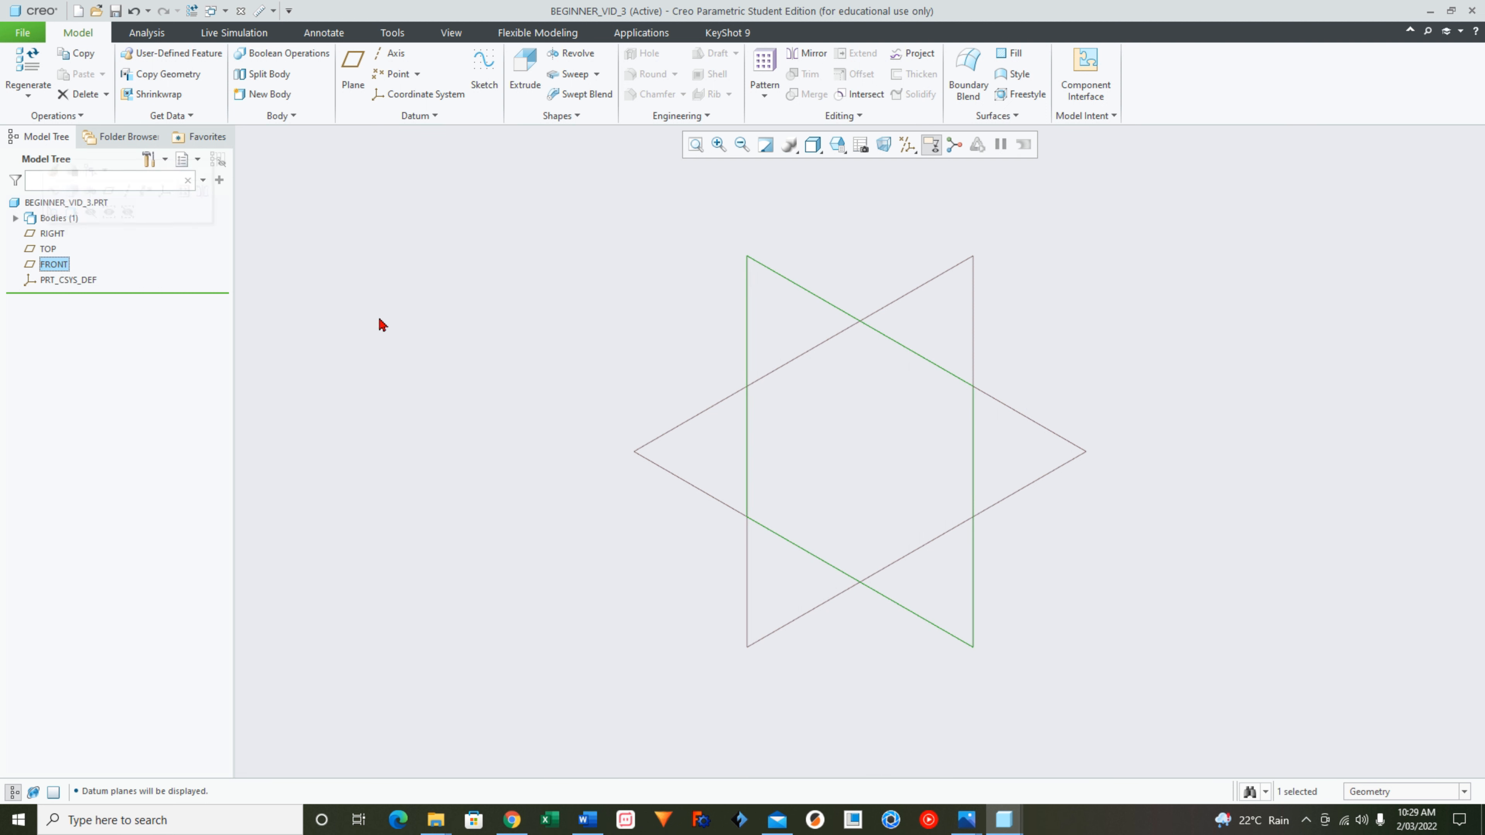
click(653, 331)
click(766, 274)
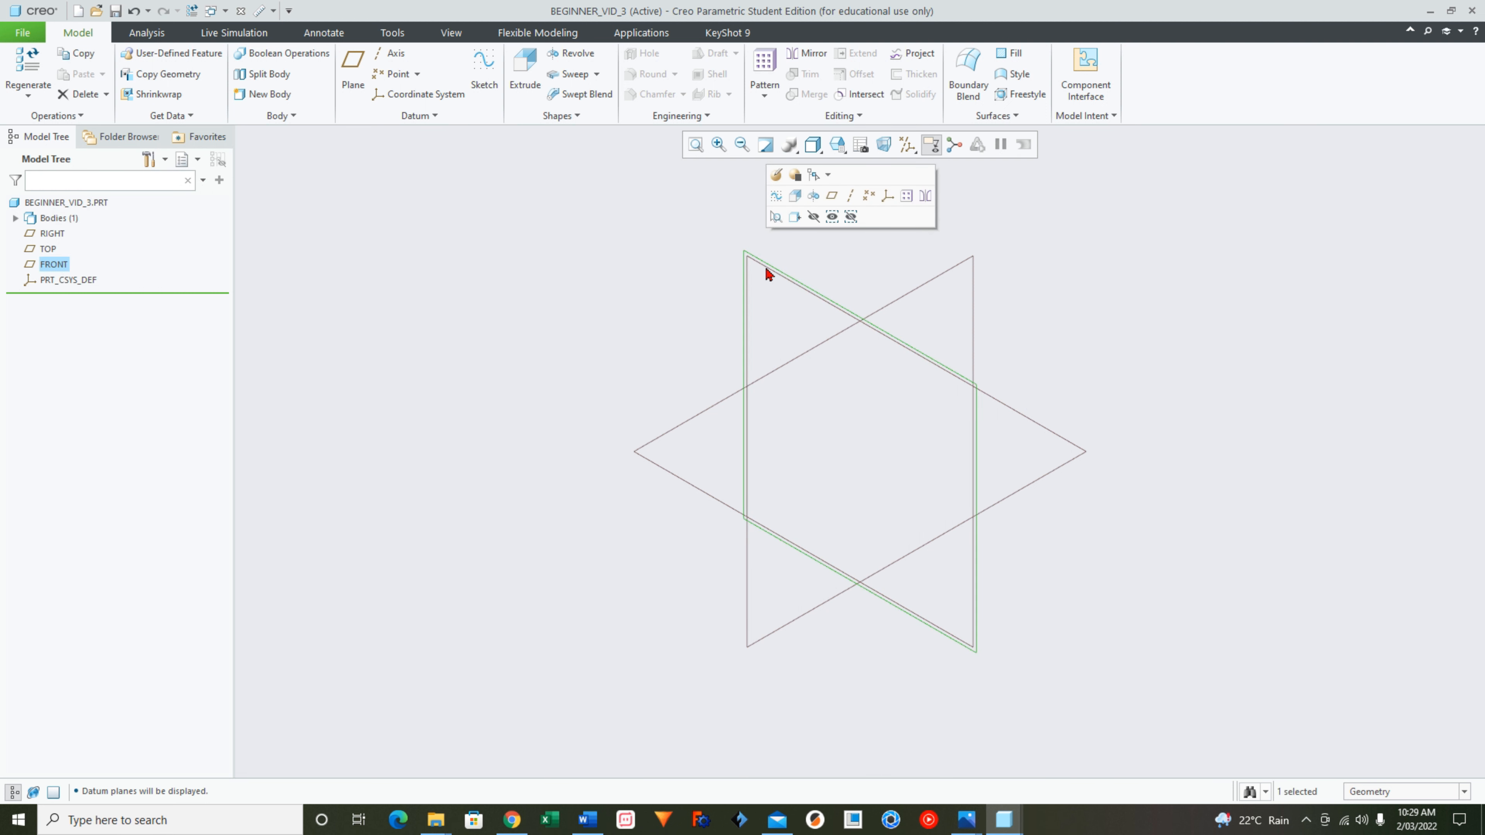
key(s)
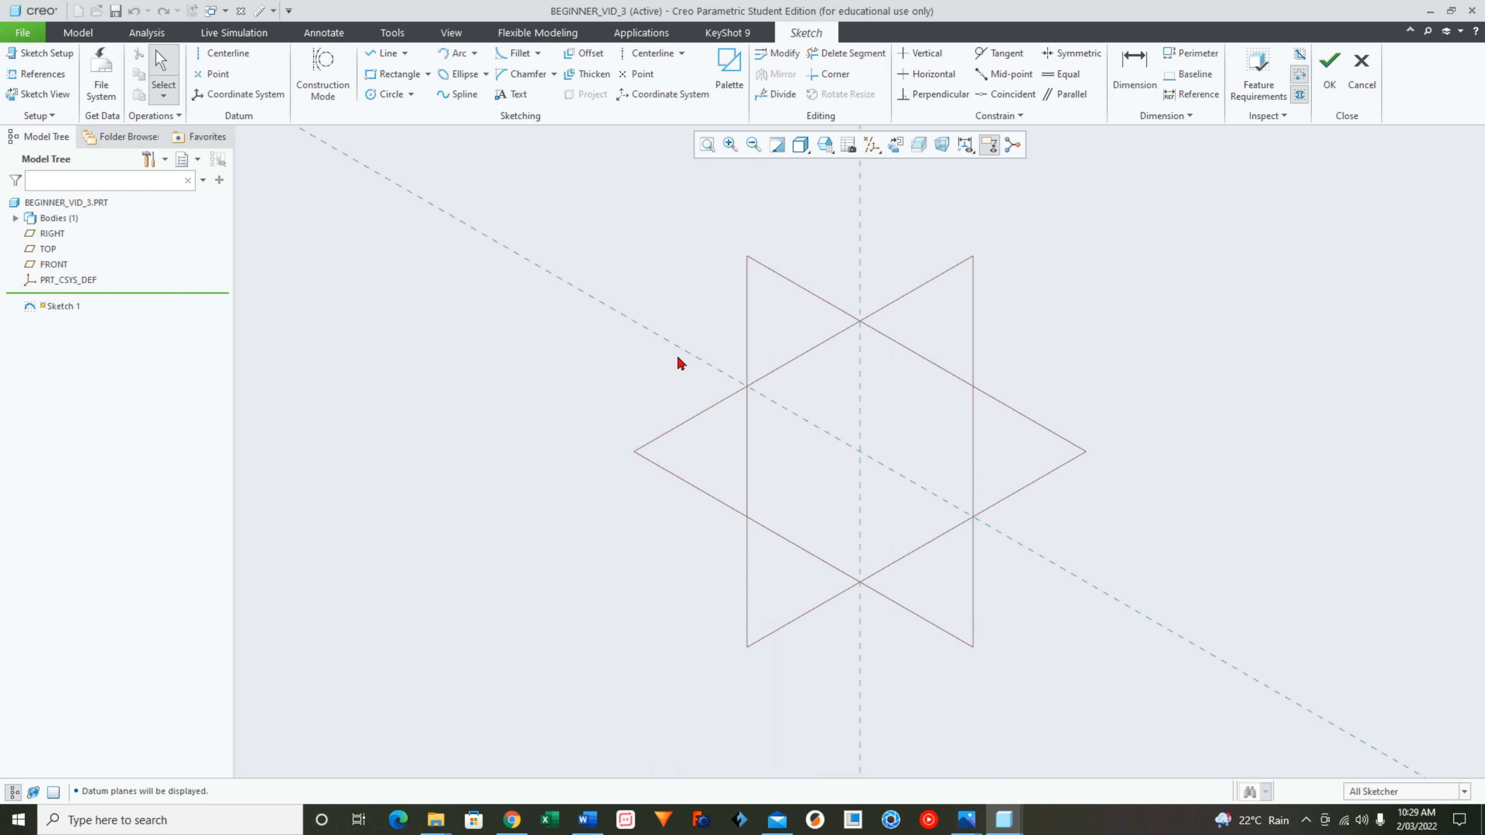
Orient the sketch plane parallel to the screen and hide the datum planes.
click(893, 146)
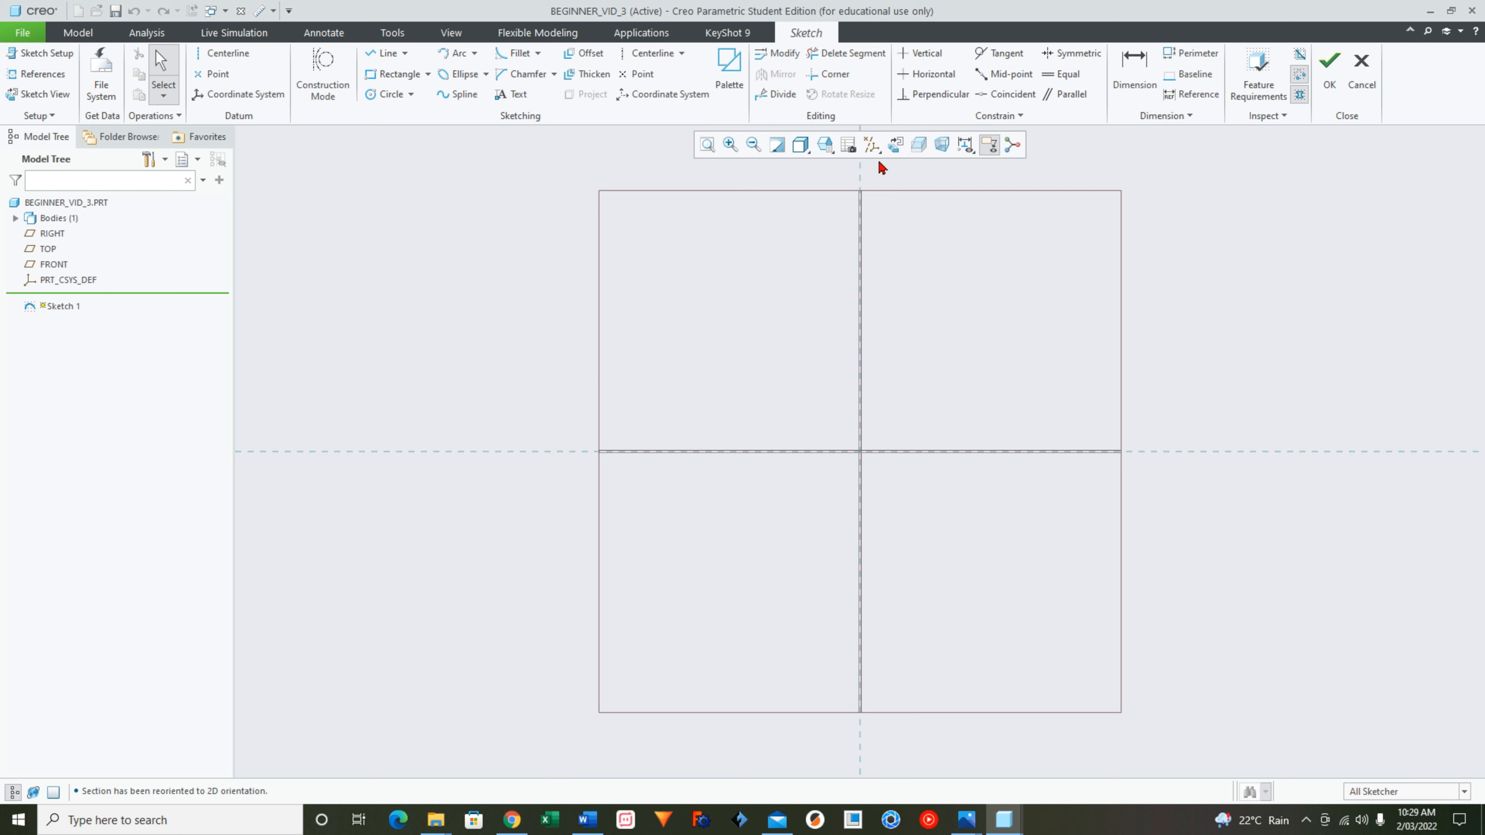
click(871, 146)
click(870, 233)
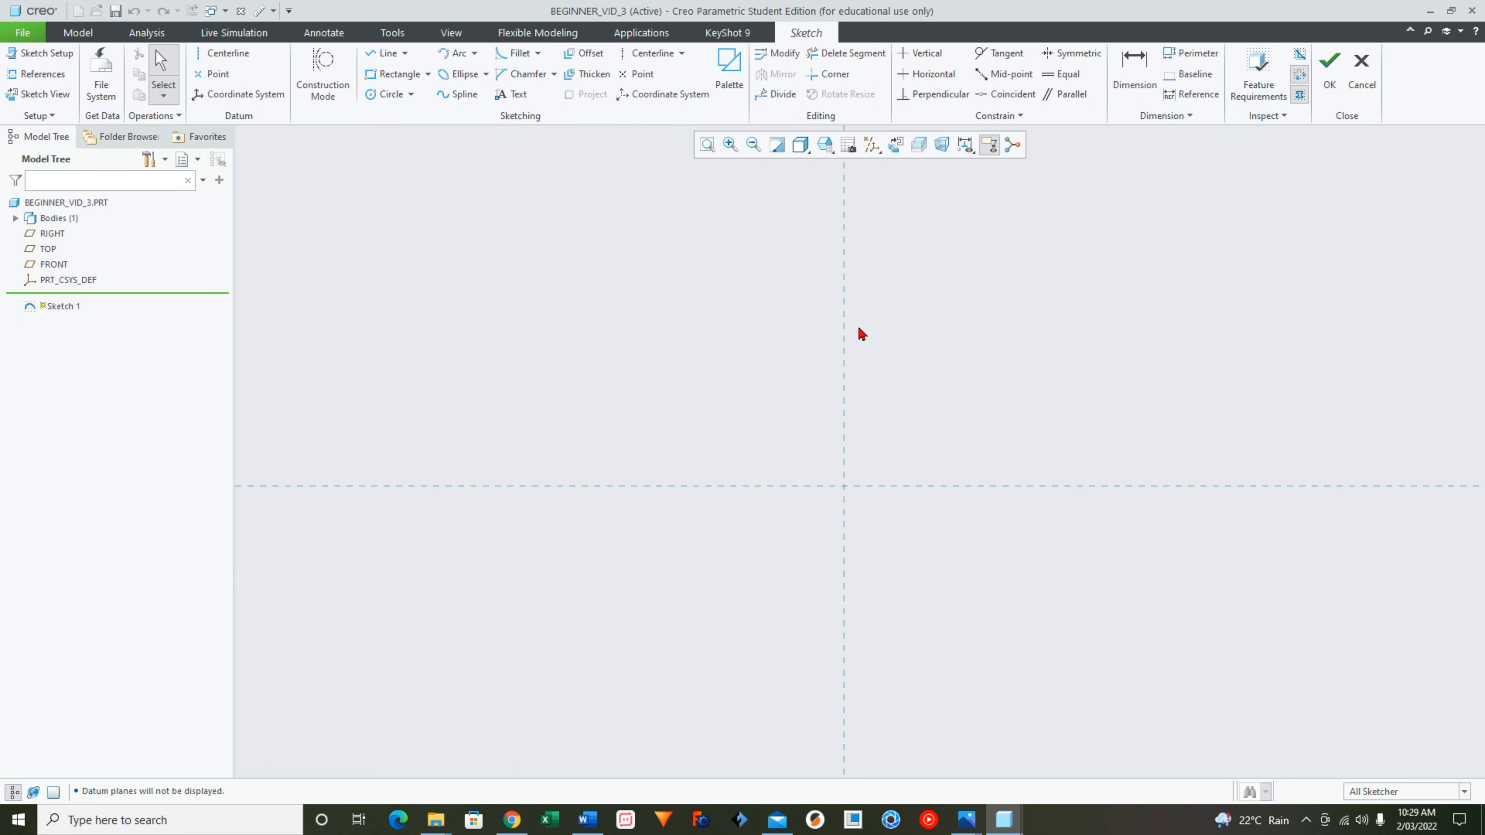
click(405, 53)
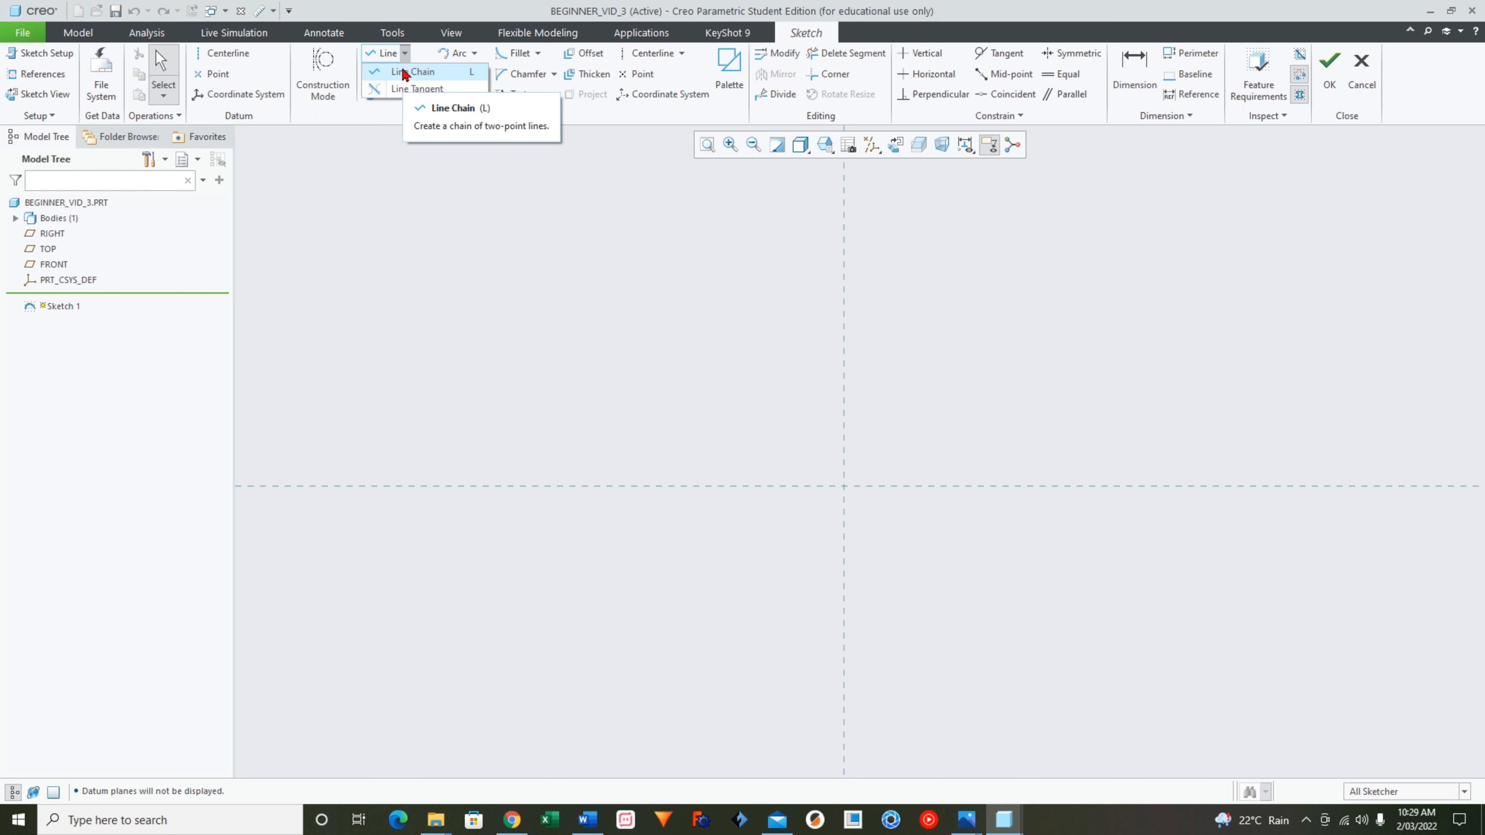
click(762, 430)
key(l)
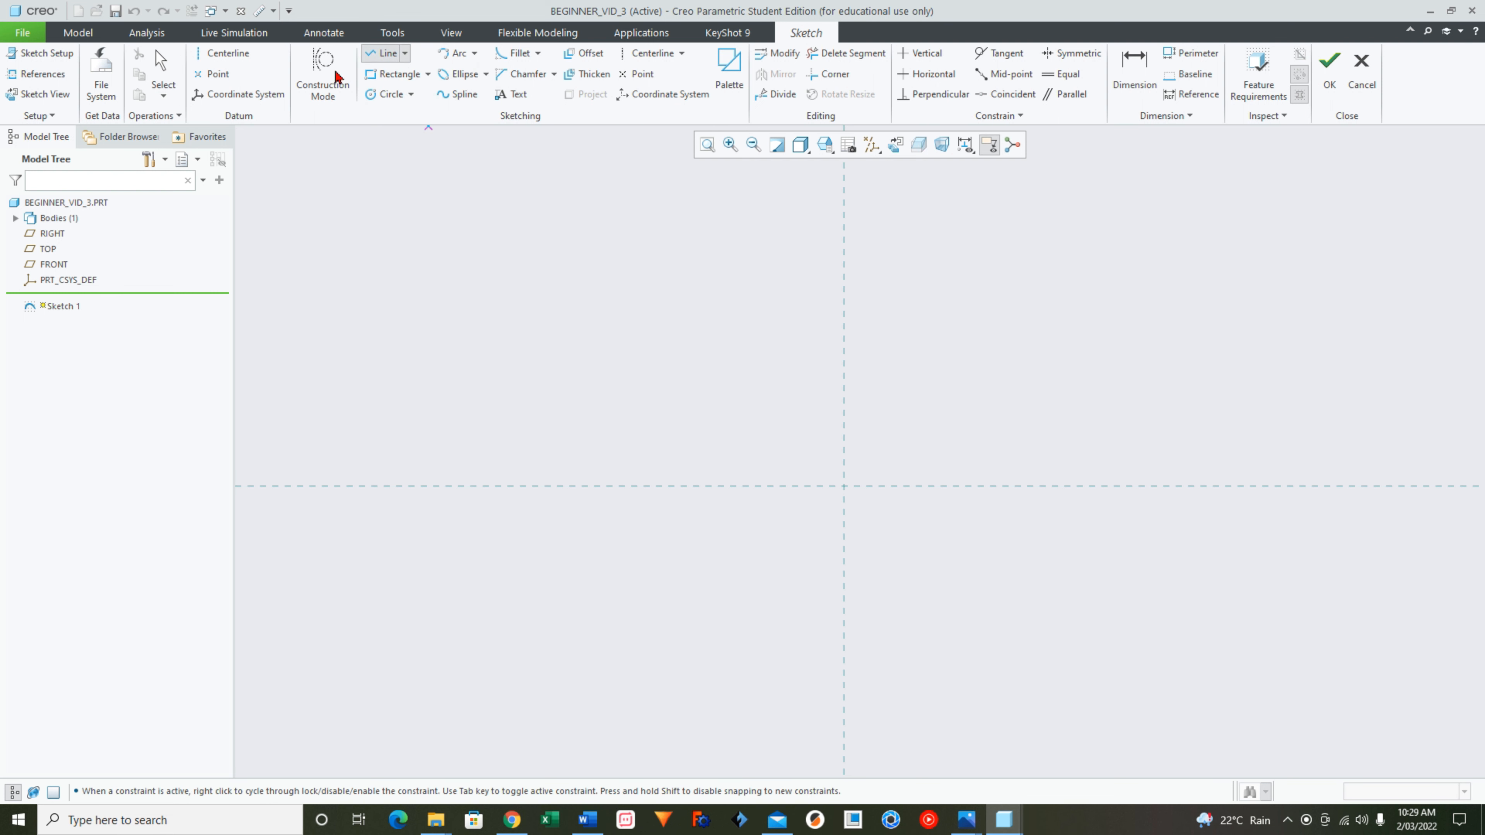
click(159, 61)
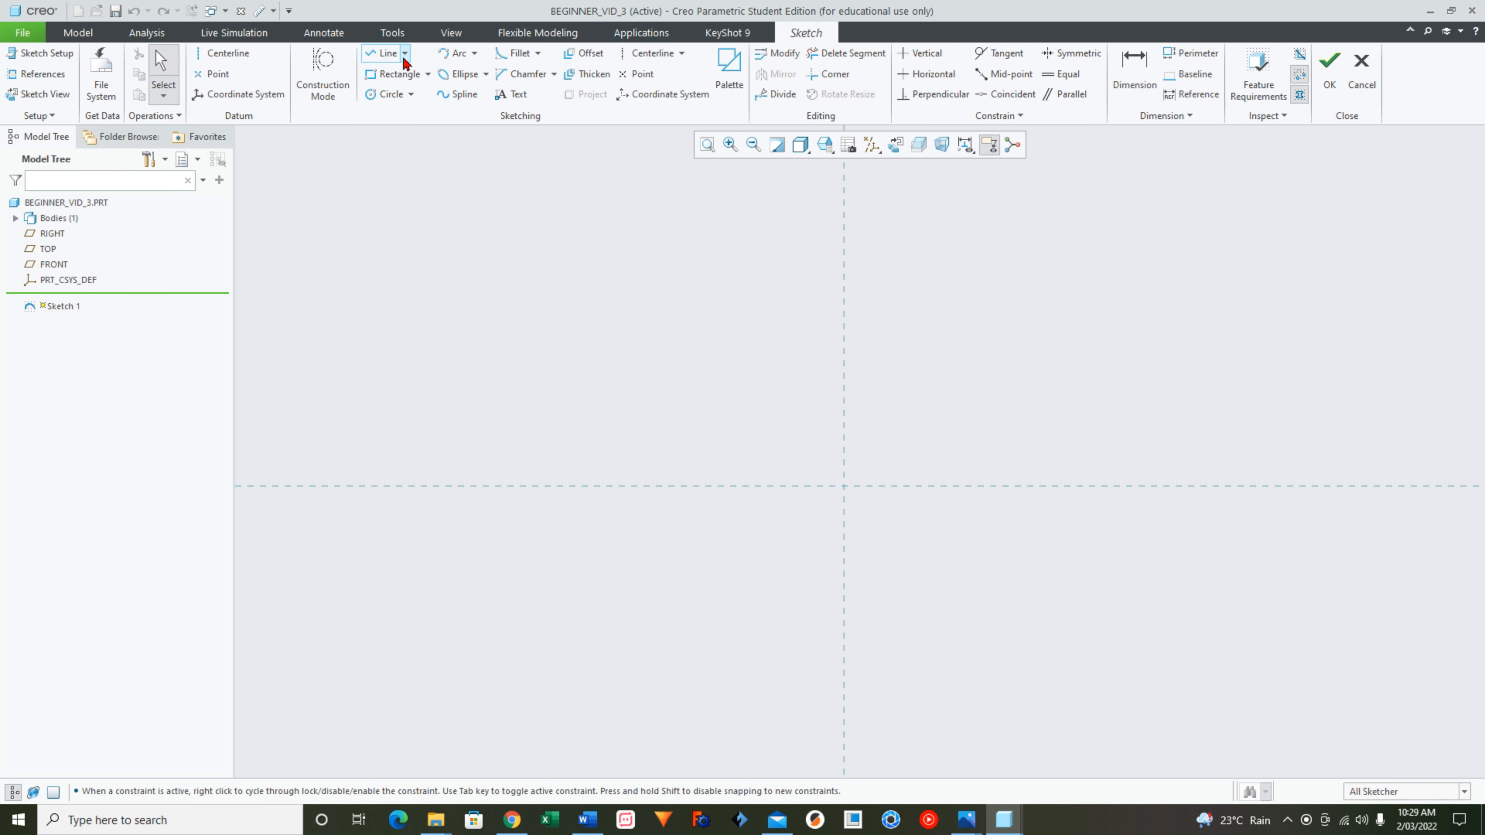
Draw a vertical line upward from the sketch origin along the vertical reference and set its length to 100.
key(l)
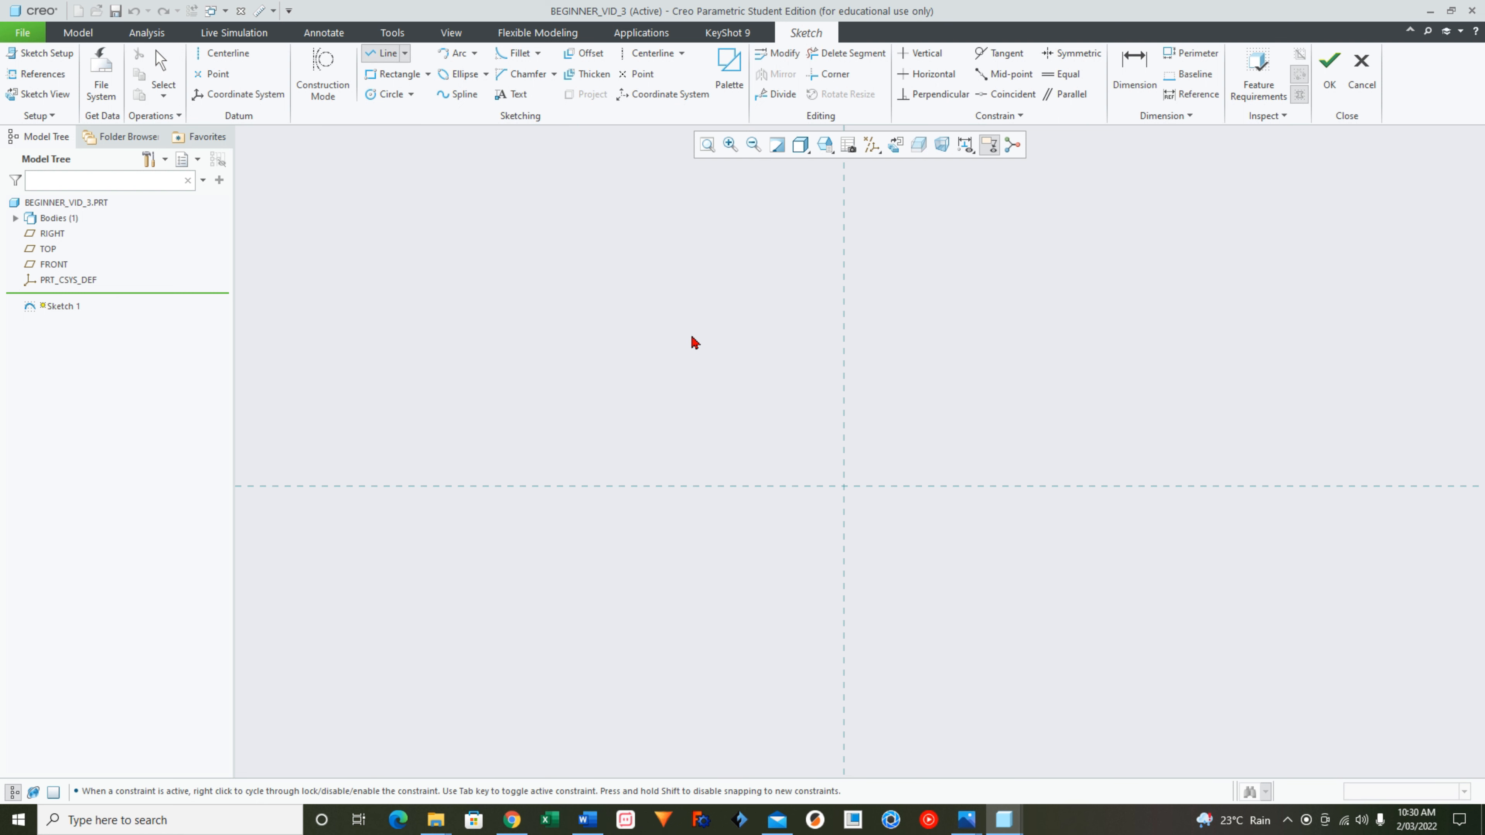
click(844, 485)
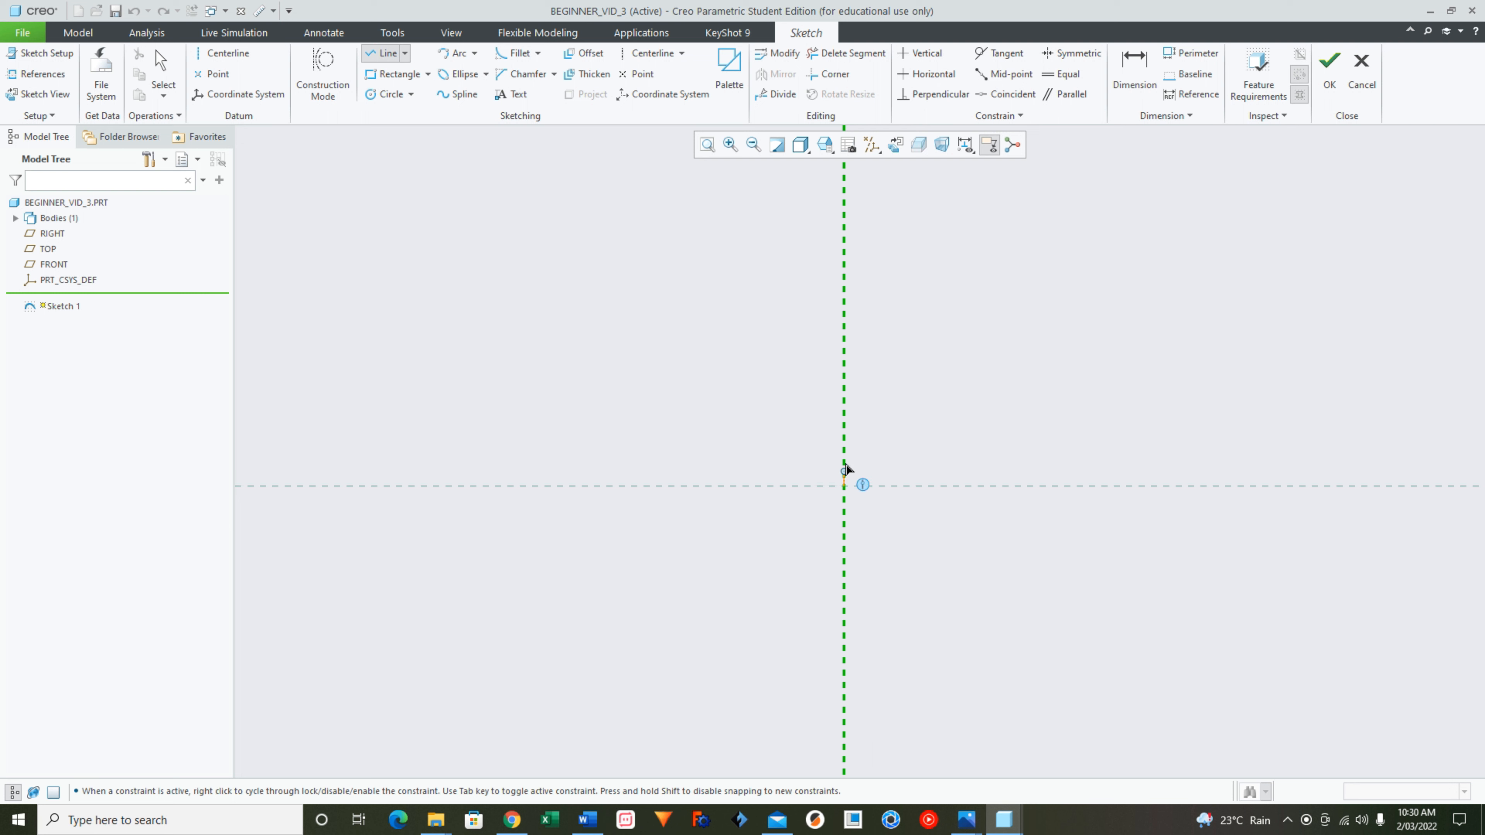
click(844, 323)
middle_click(805, 351)
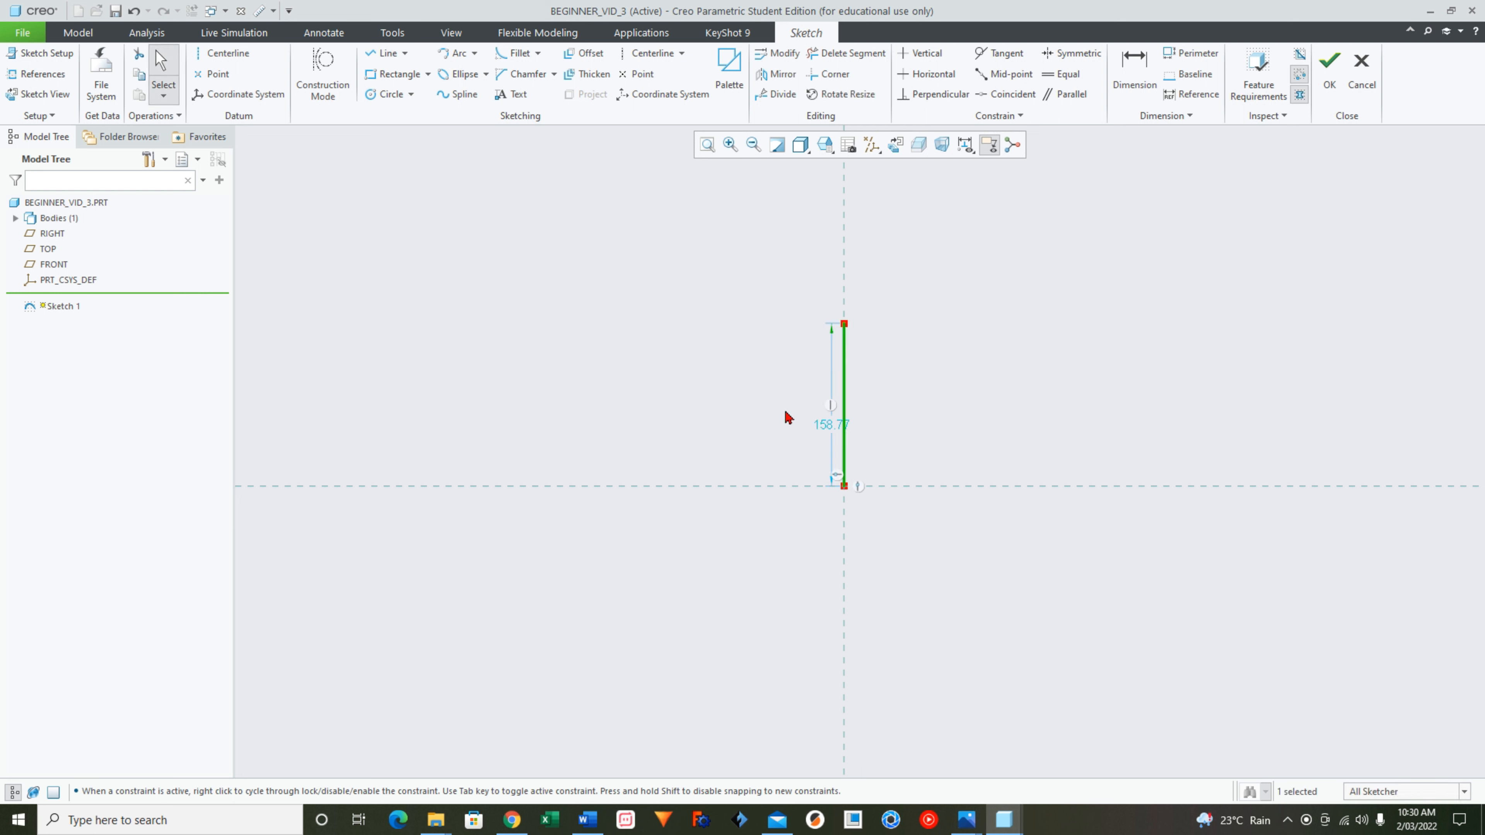
double_click(819, 430)
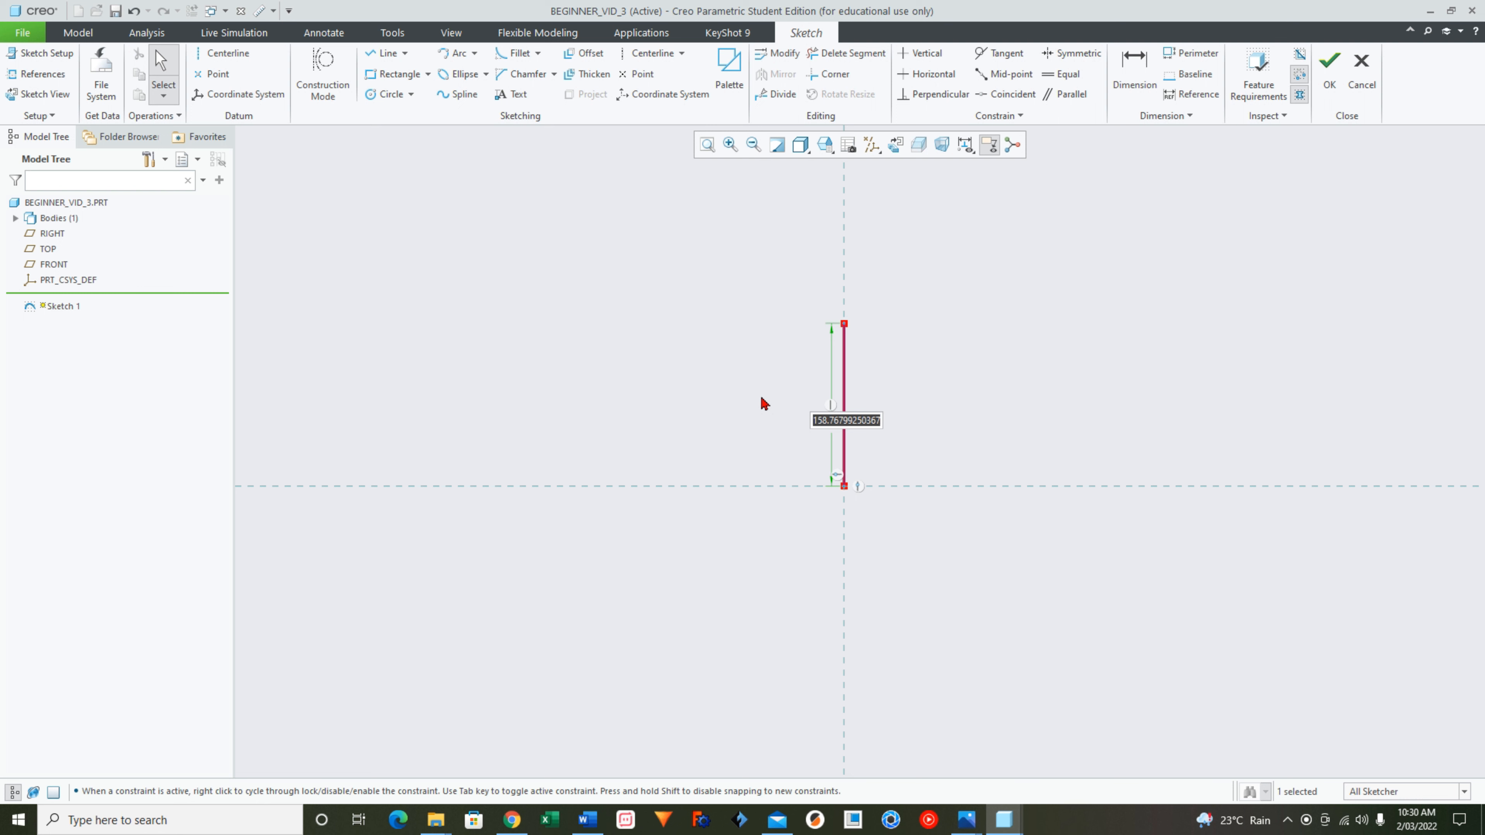
text(100)
key(Return)
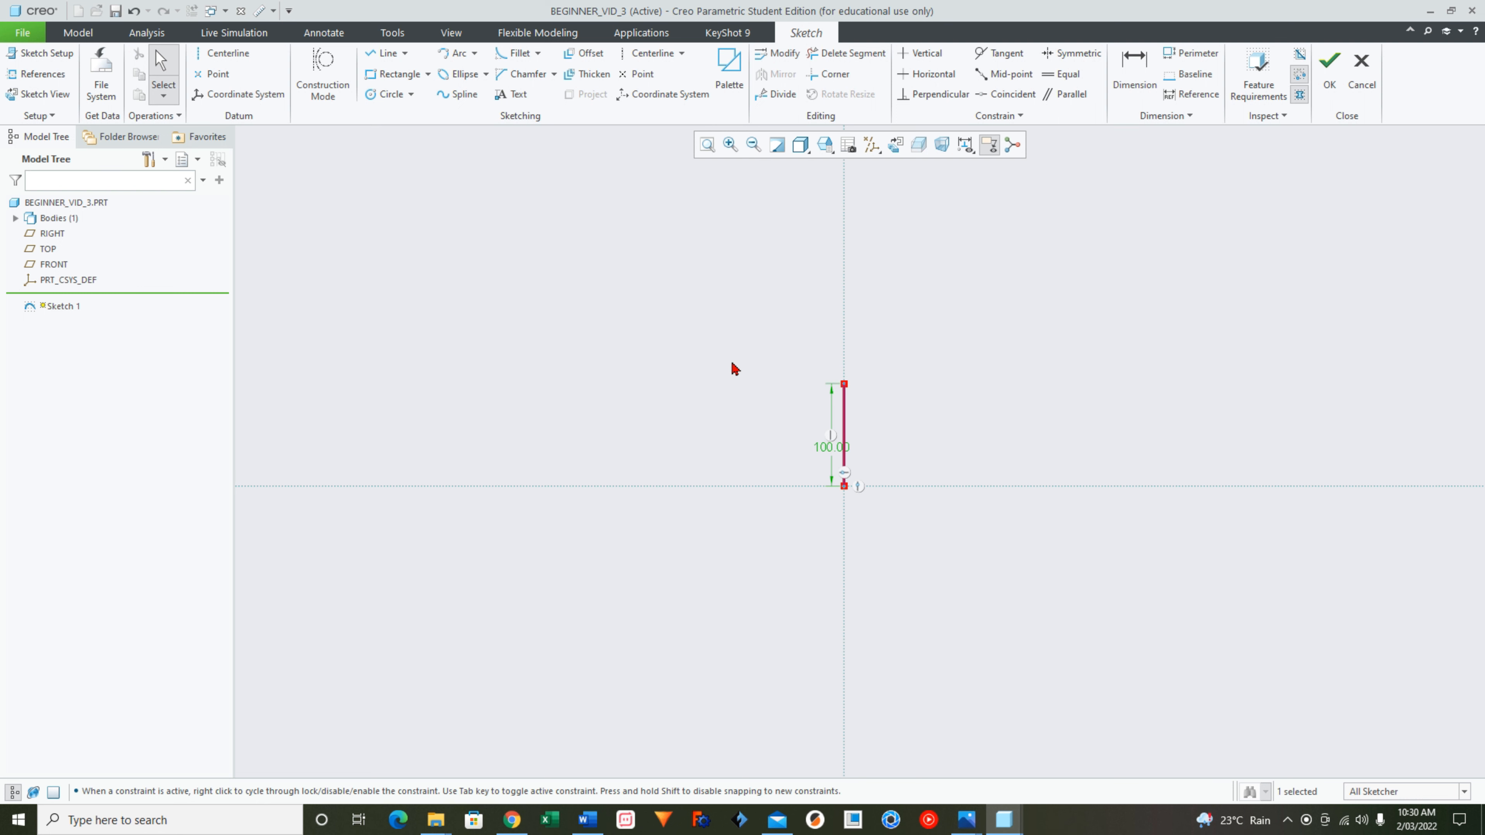
Close the profile with a 3-point semicircular arc between the line's endpoints, centred on the line and bulging right, and finish the sketch.
click(475, 56)
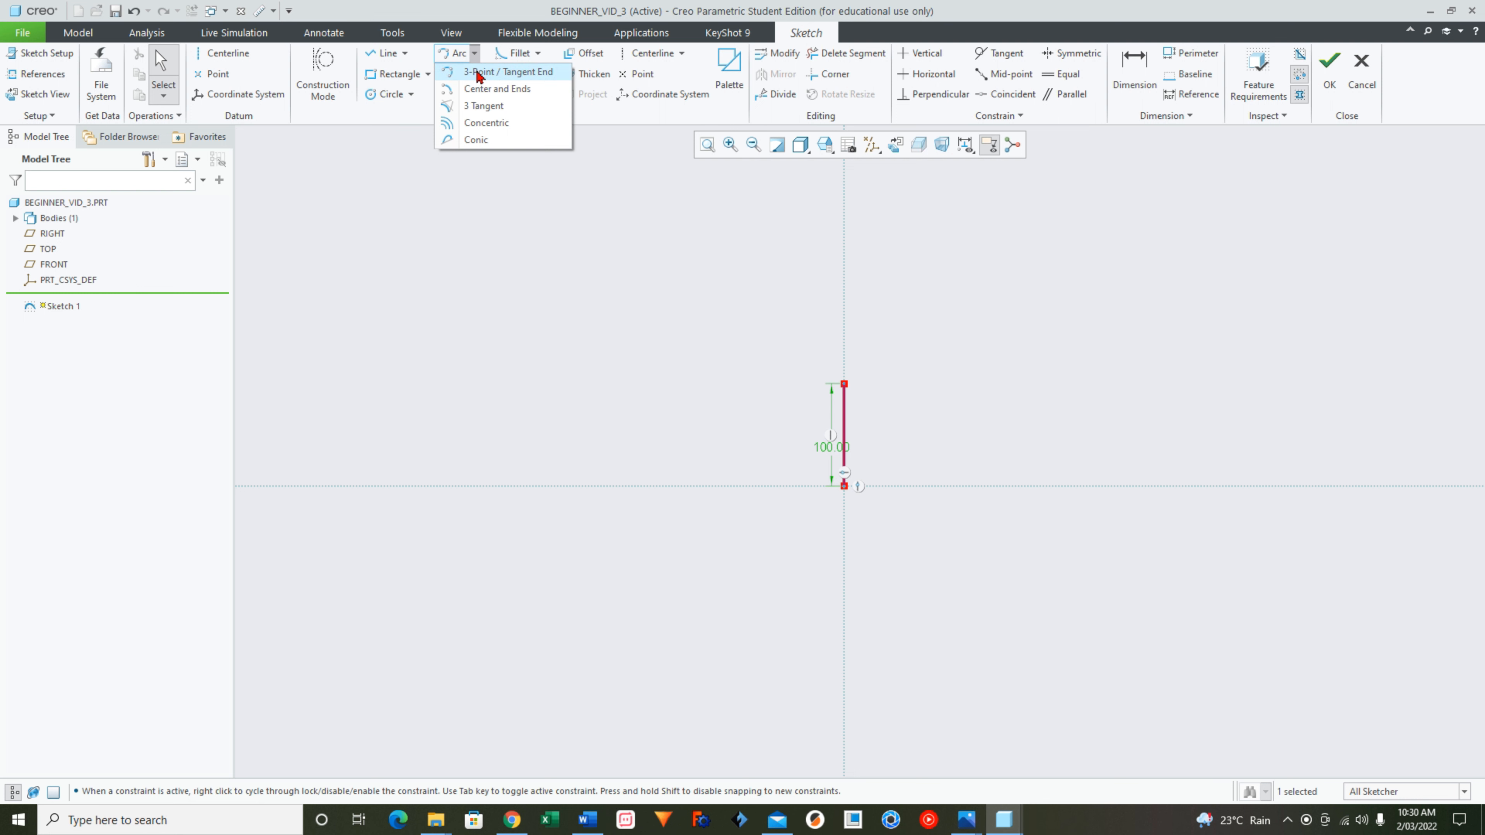
click(508, 71)
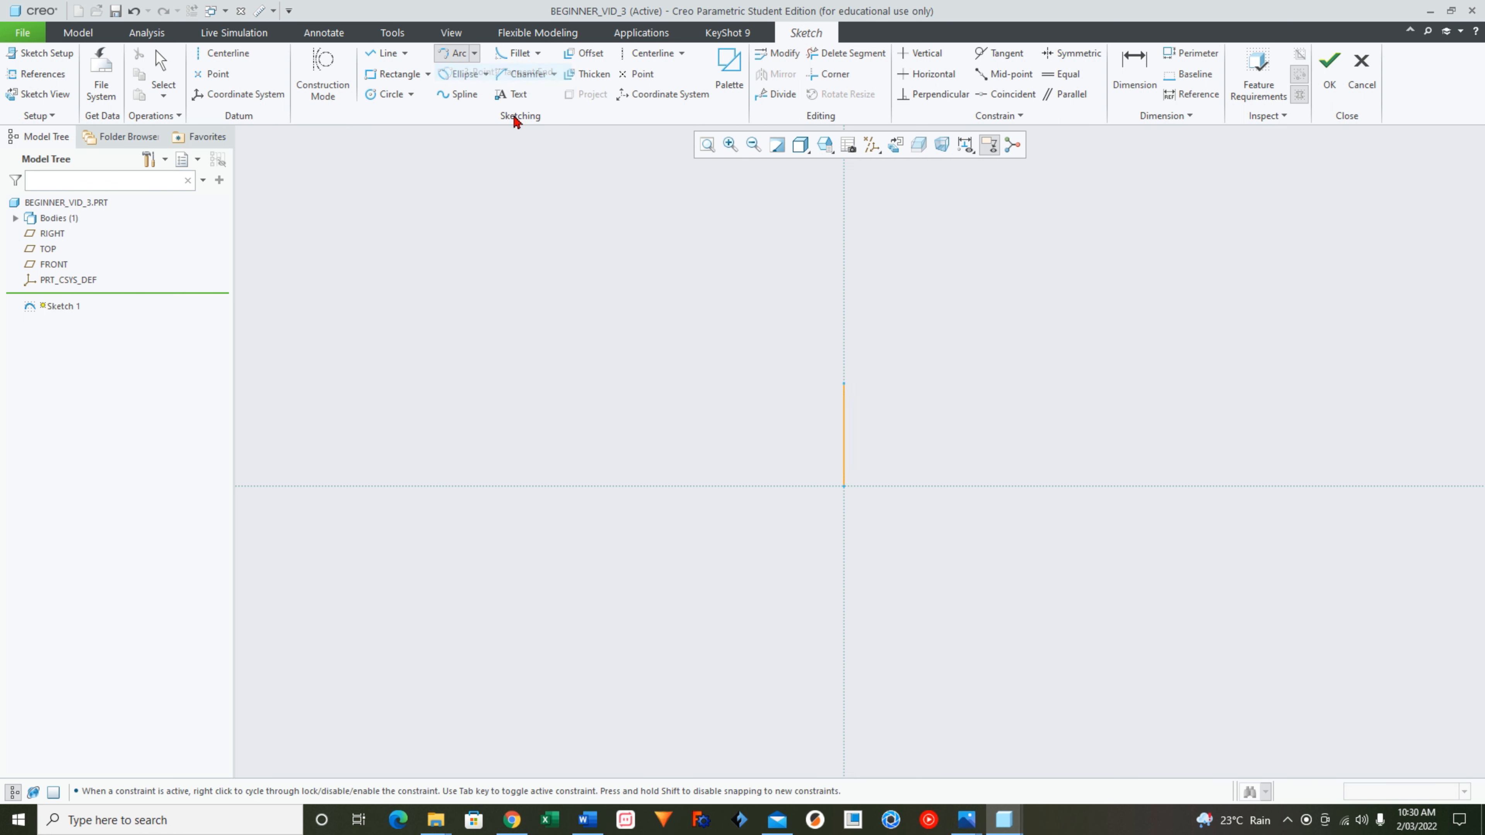
click(845, 384)
click(845, 485)
click(882, 452)
scroll(884, 451, up, 4)
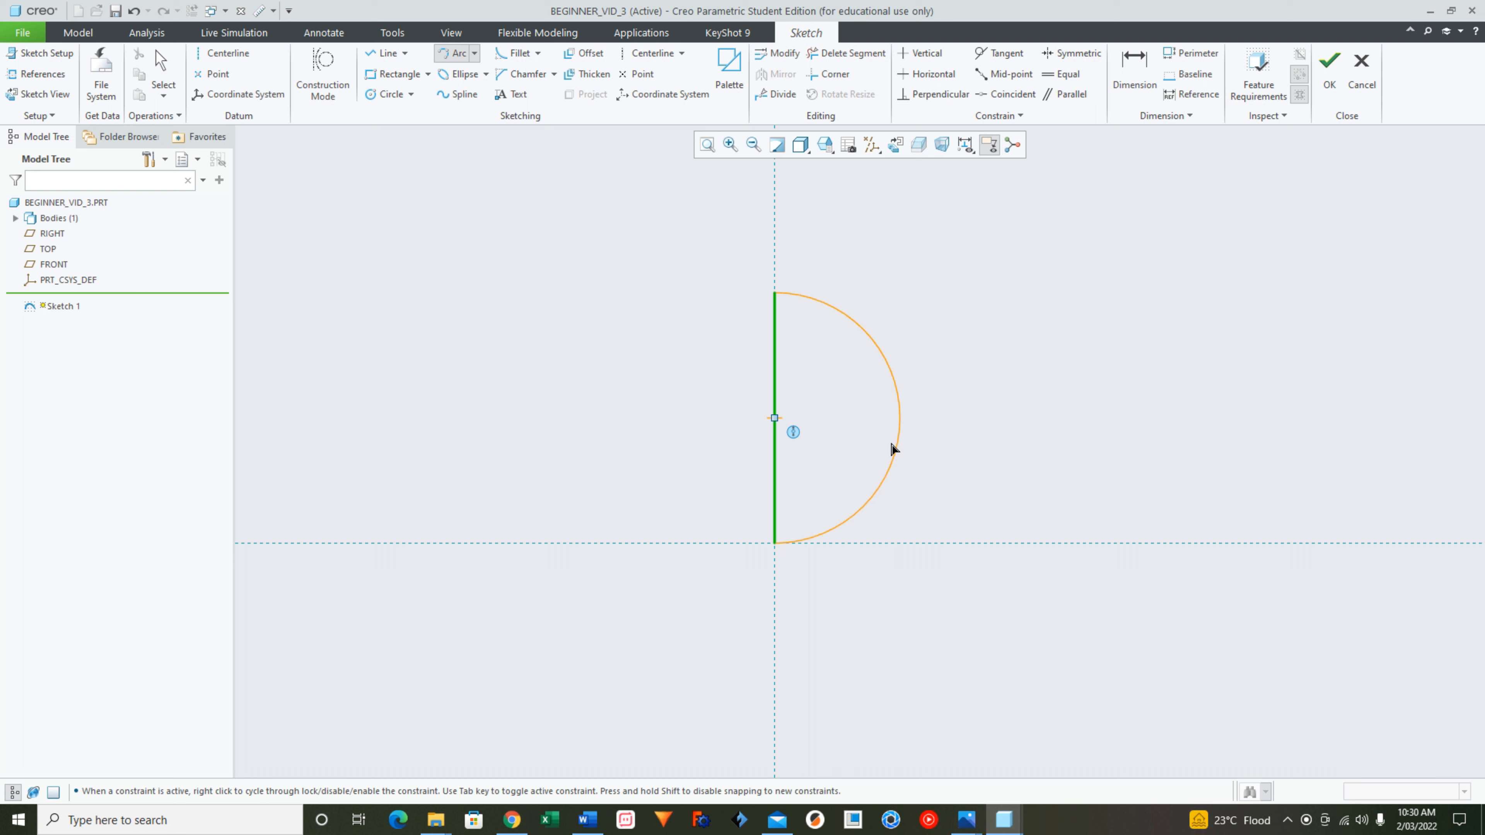
click(893, 449)
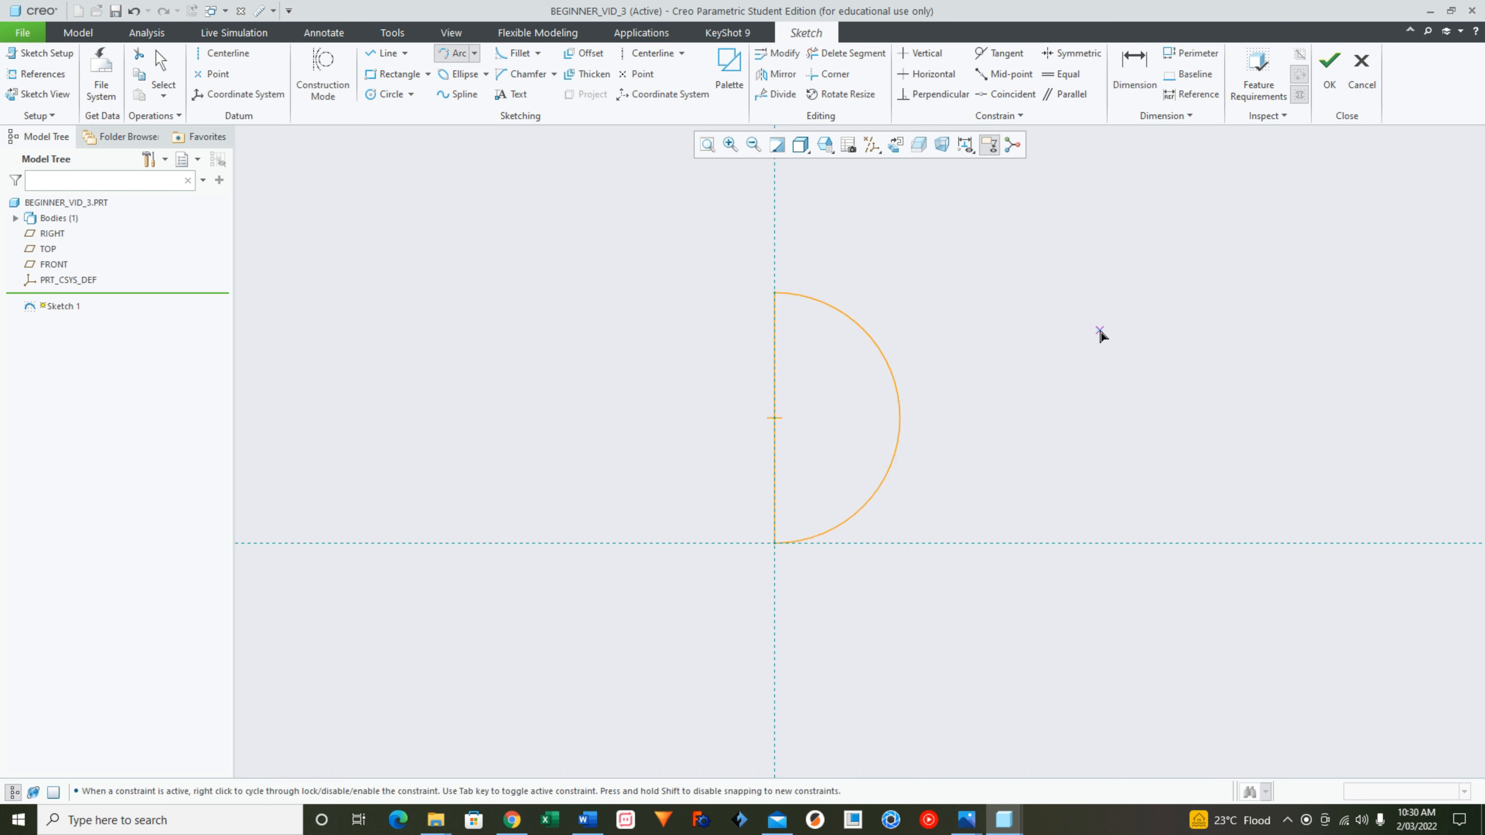
click(1330, 90)
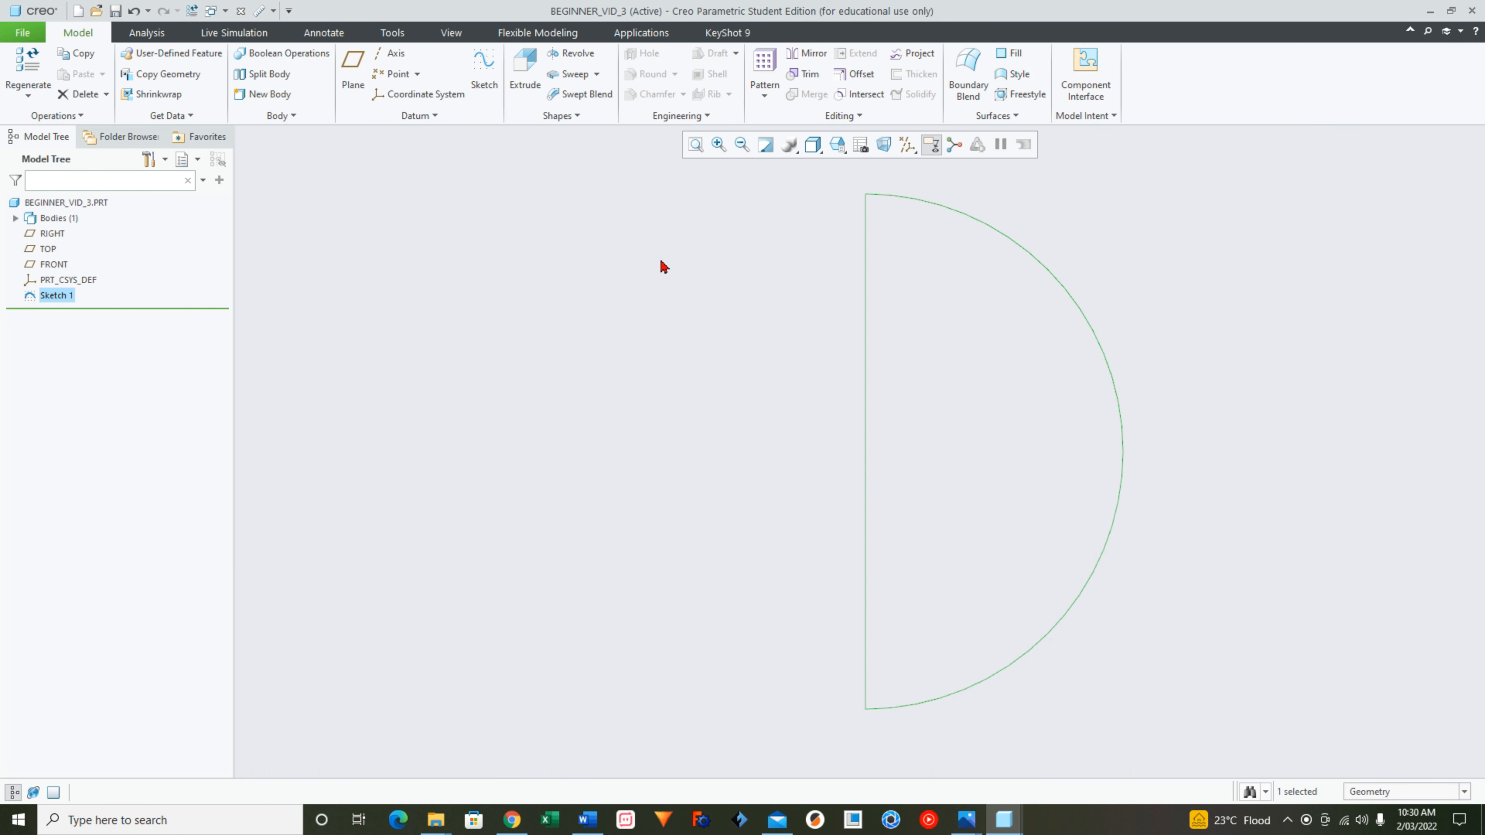
Revolve the semicircle sketch 360° around its straight vertical line as a solid sphere.
click(579, 57)
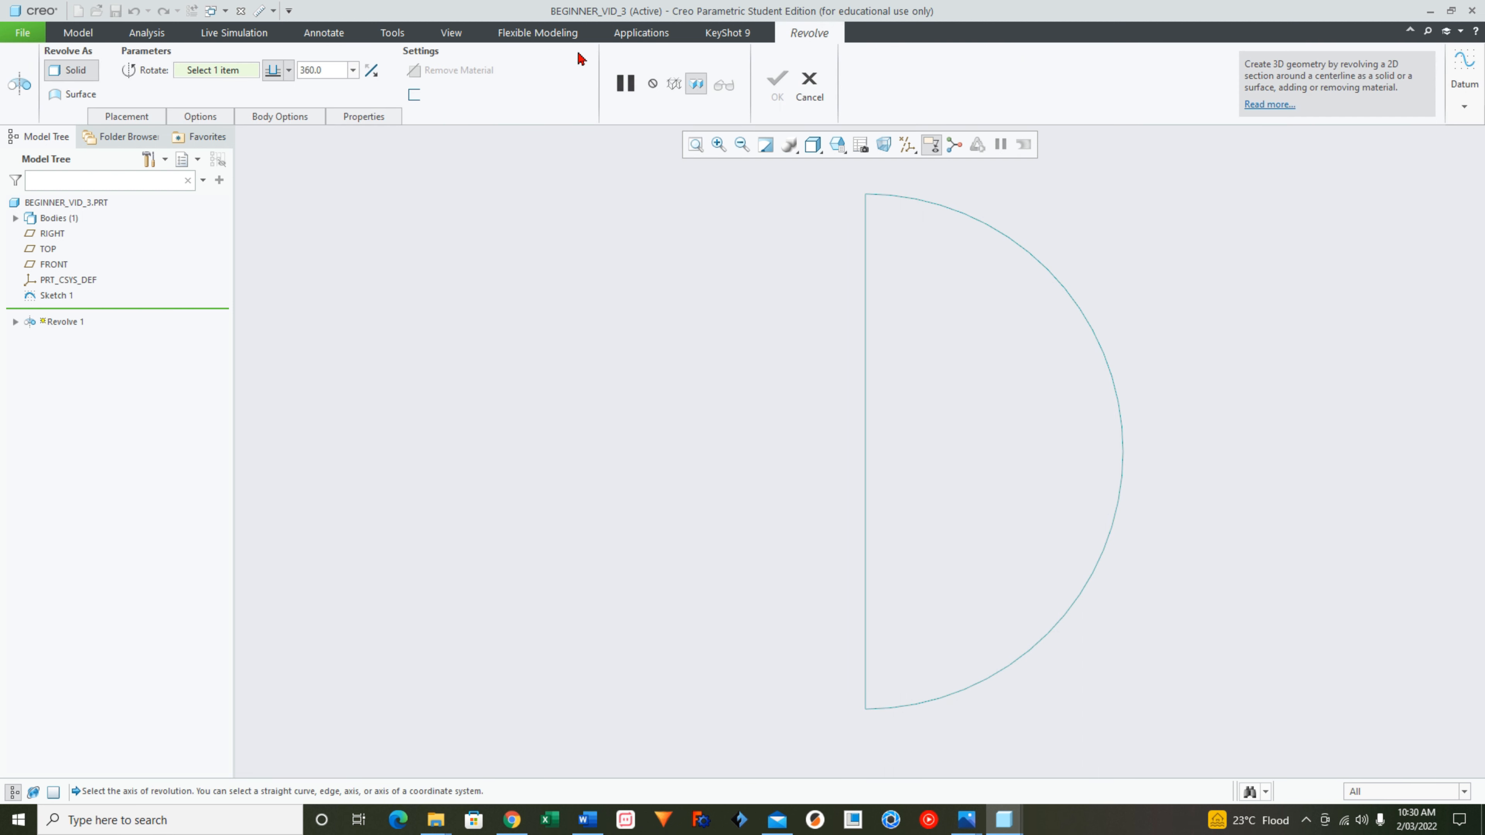
click(865, 450)
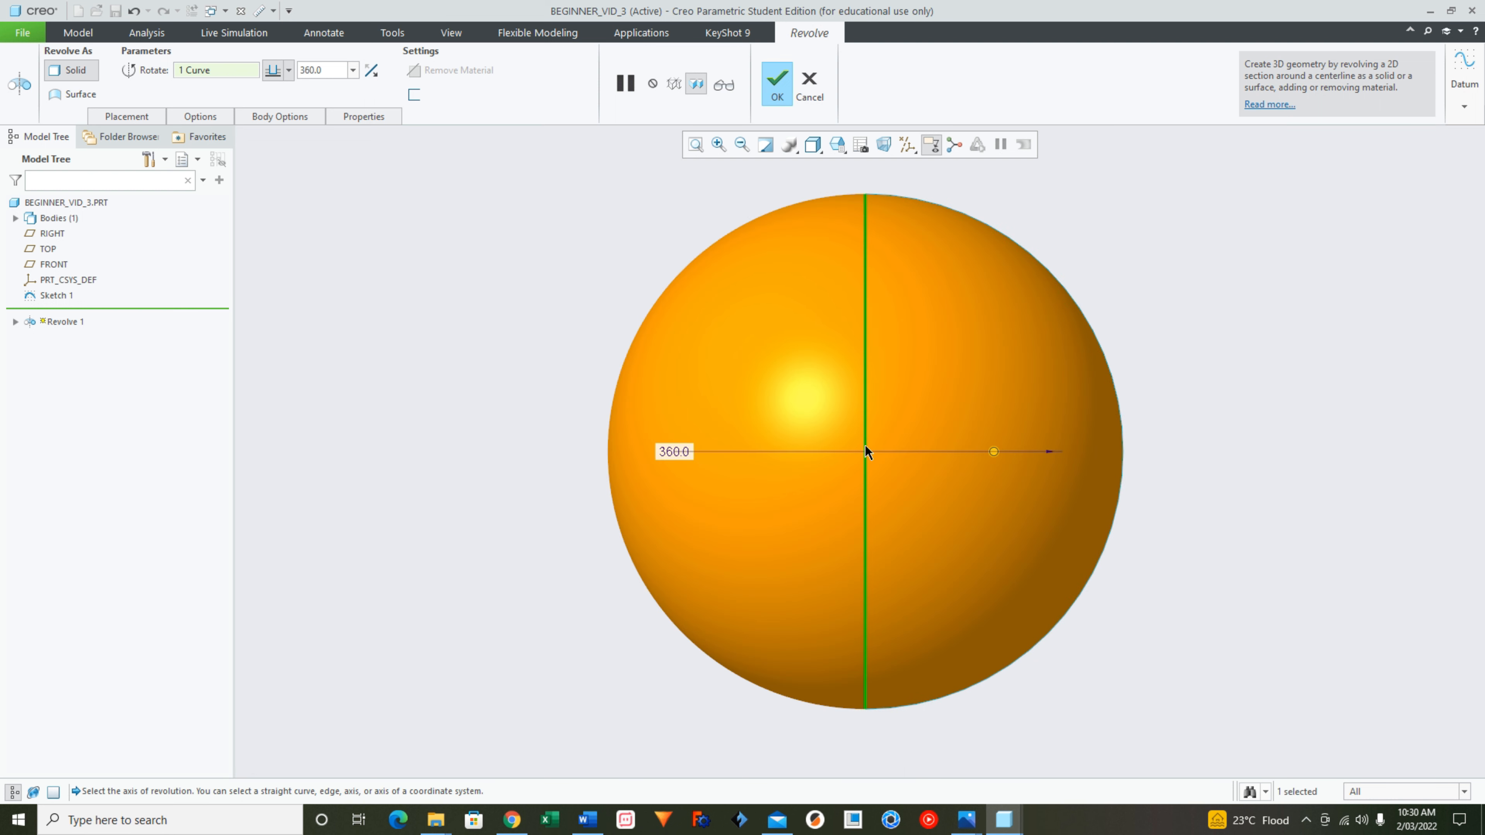
click(837, 144)
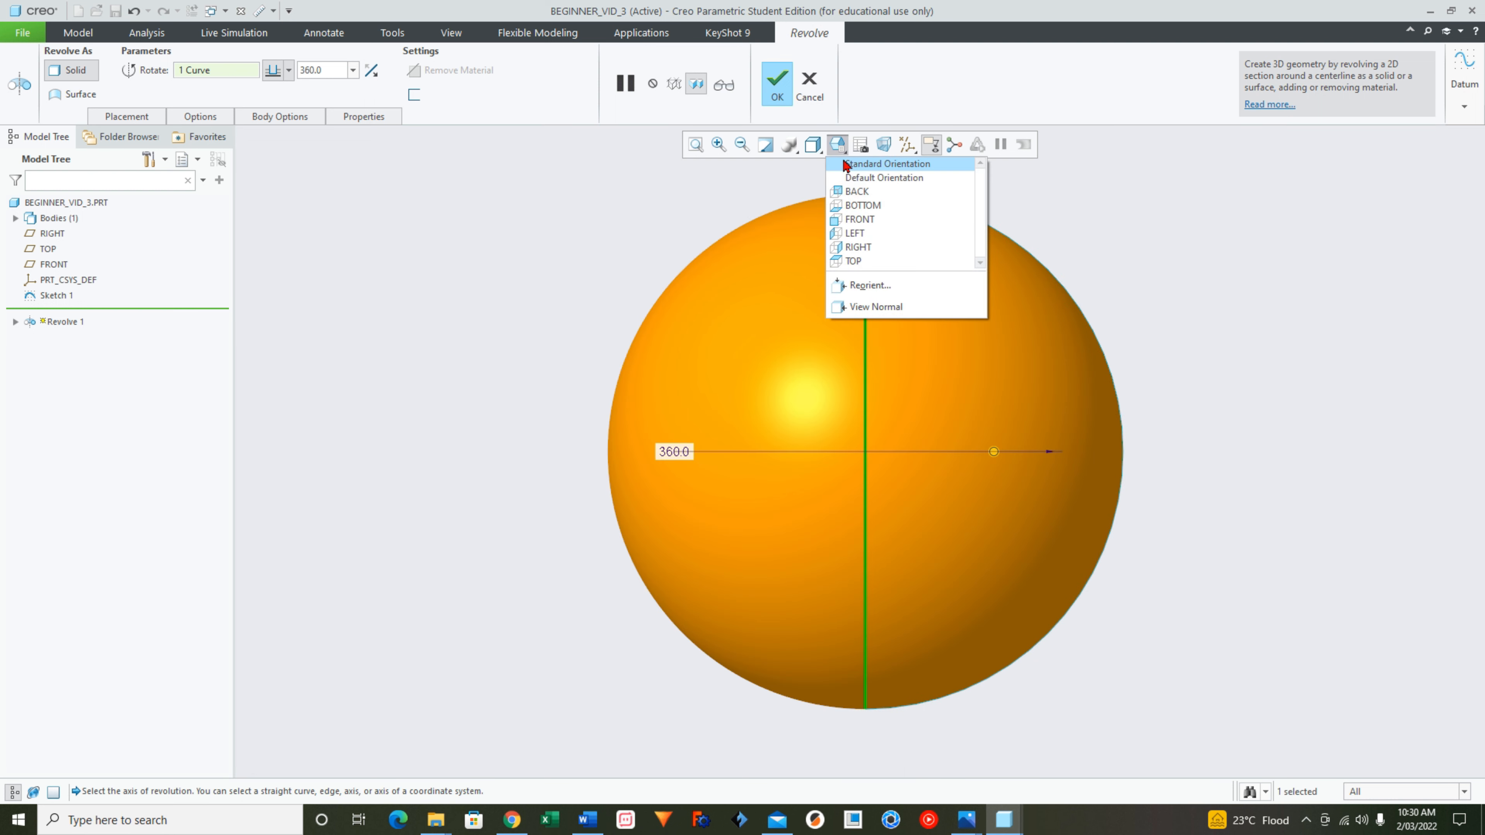
click(845, 165)
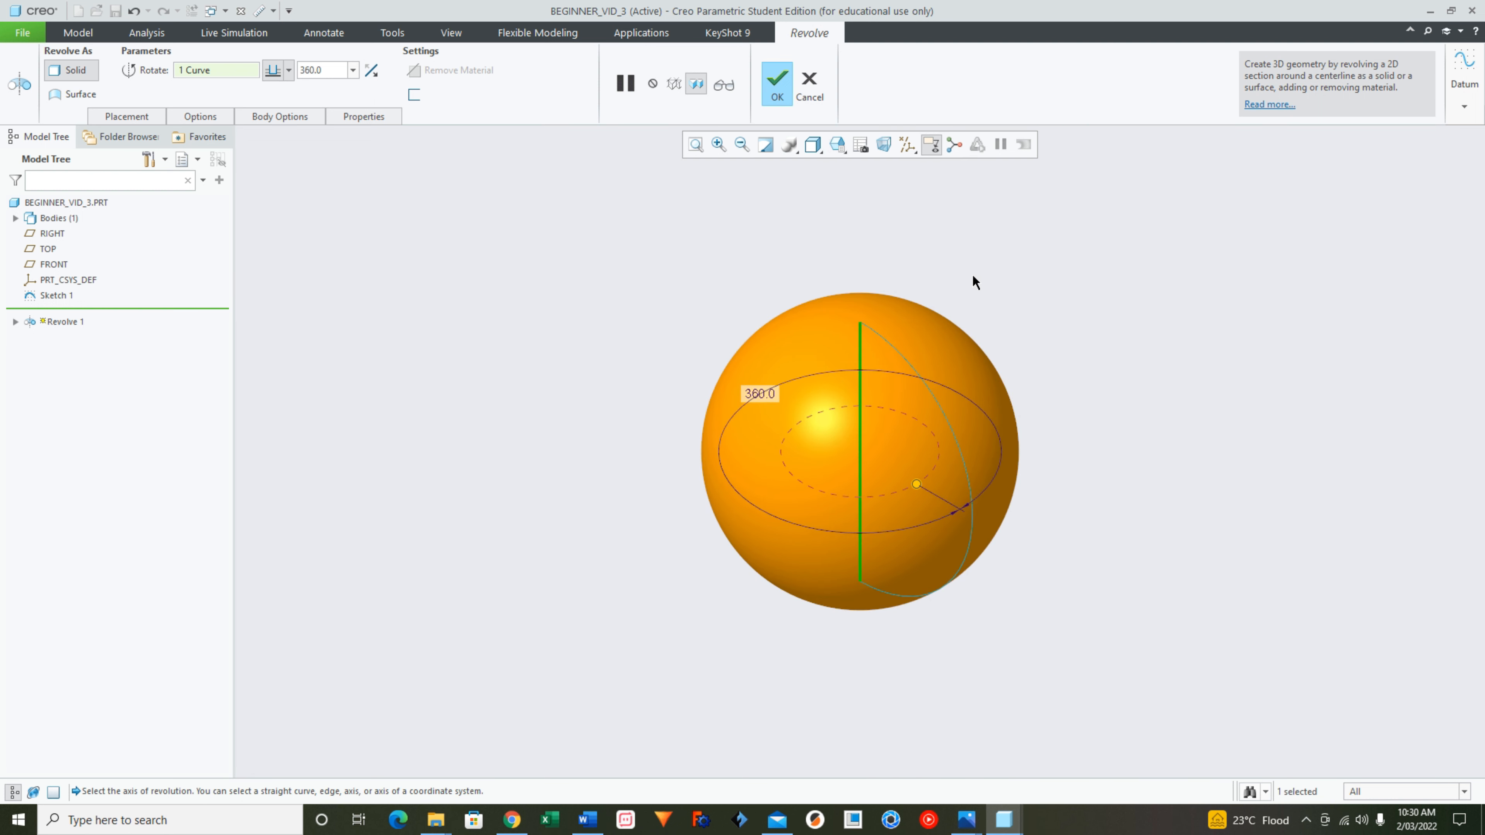
click(778, 94)
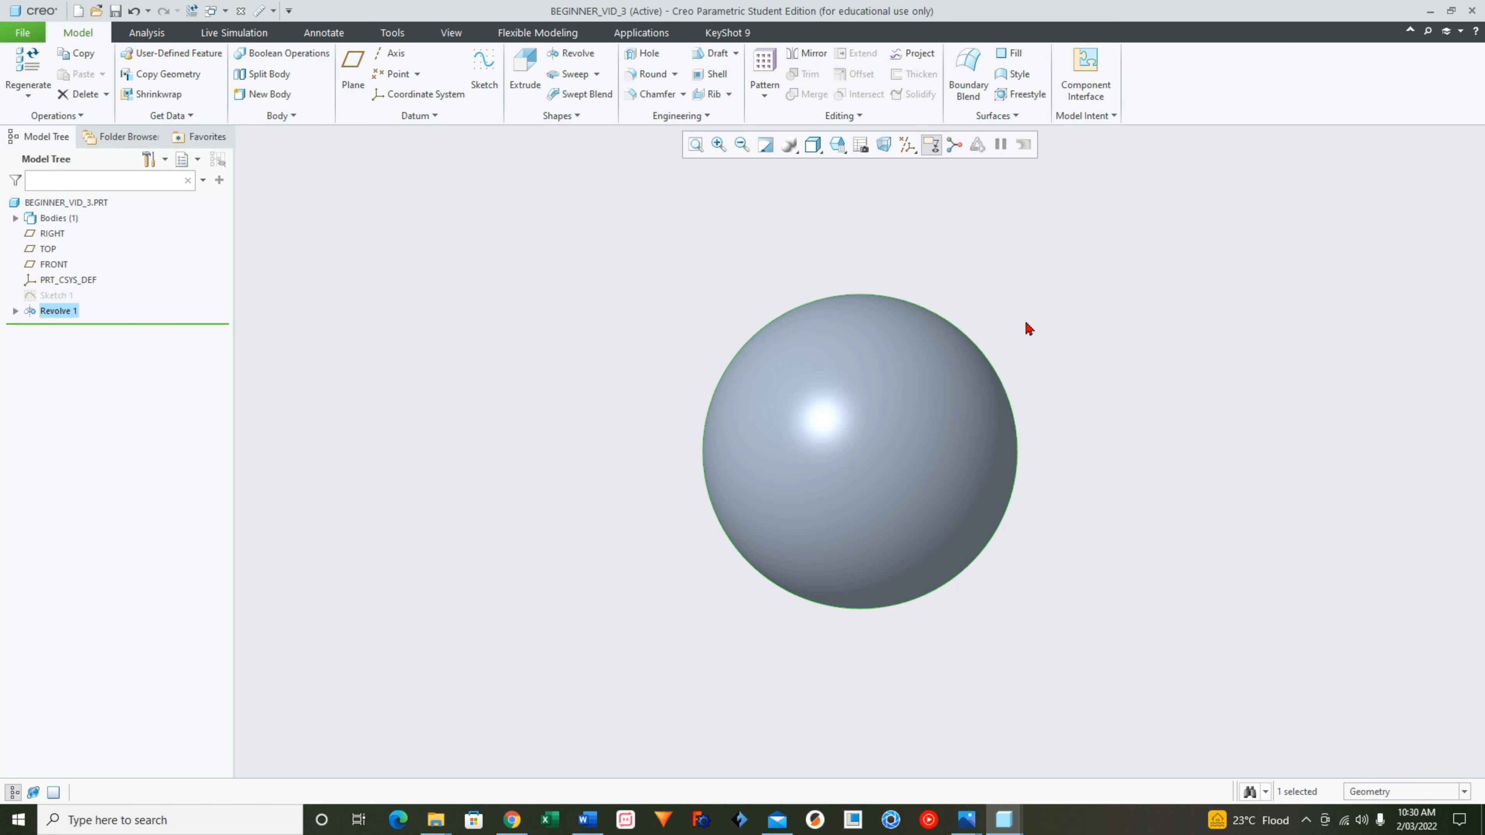
Display the sphere shaded with edges and set the view to the standard orientation.
click(812, 144)
click(830, 187)
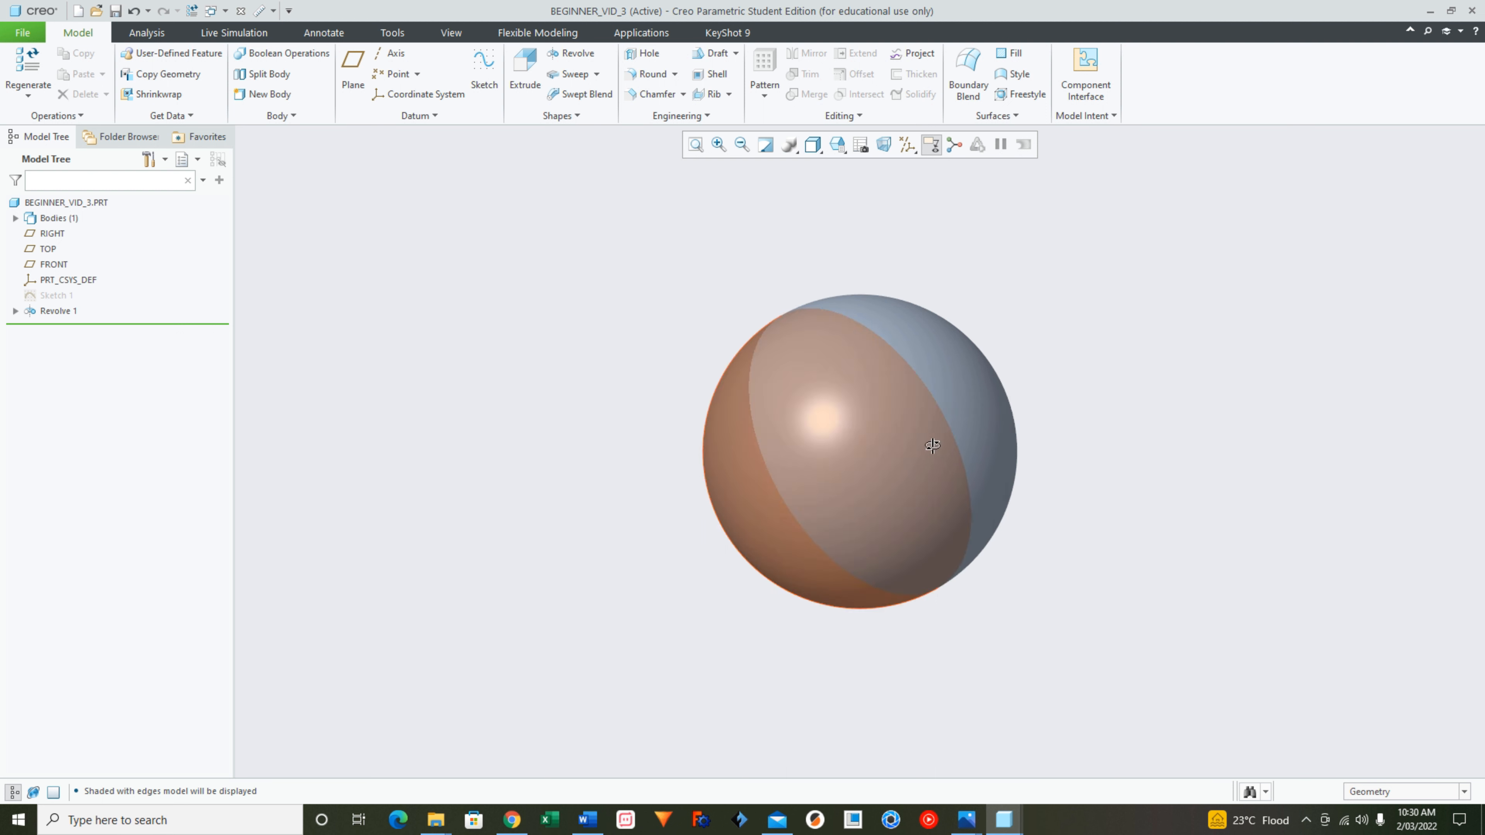
middle_drag(935, 455, 862, 232)
click(837, 144)
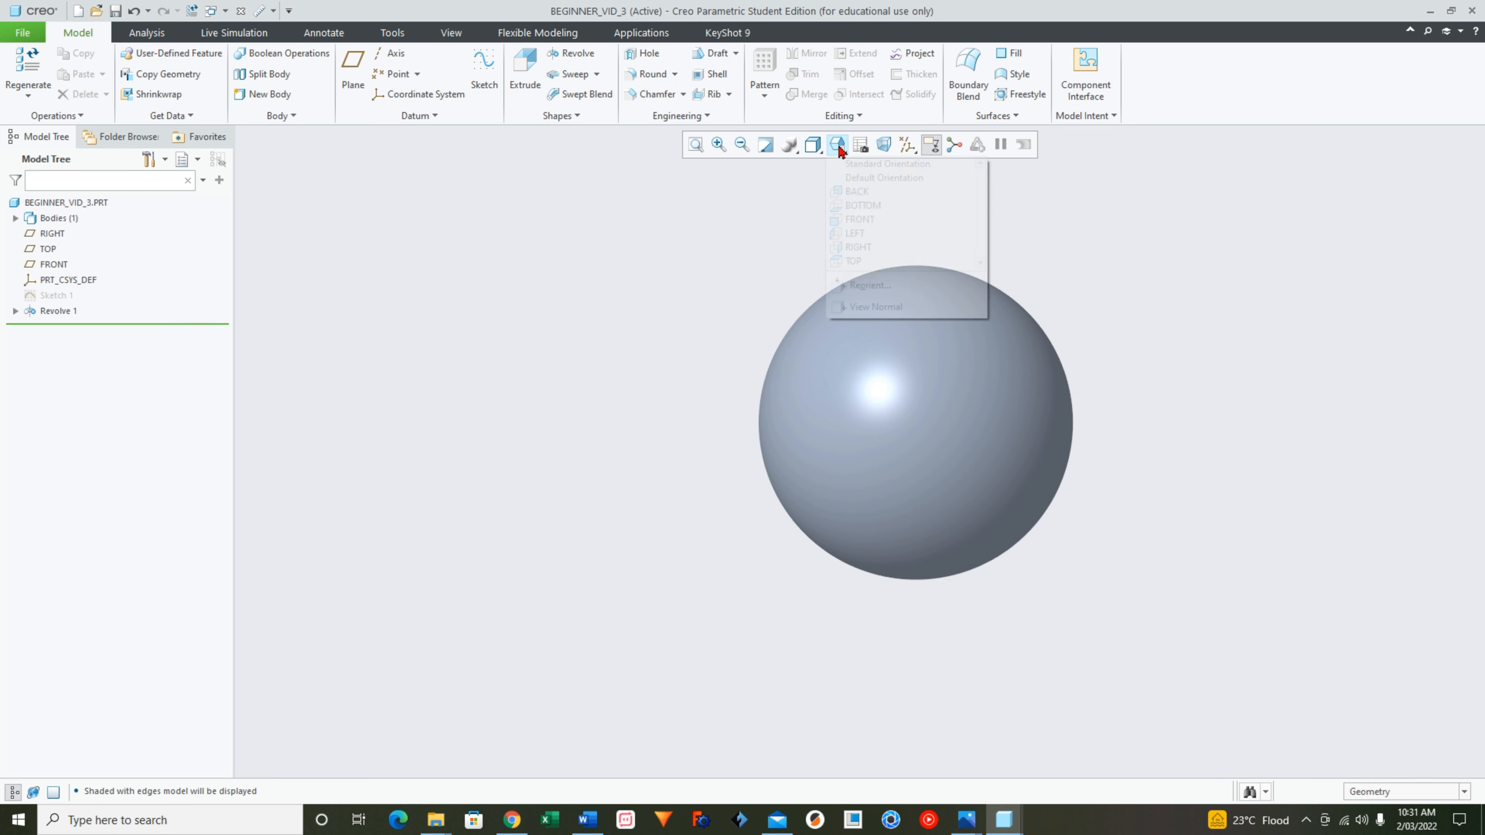
click(845, 164)
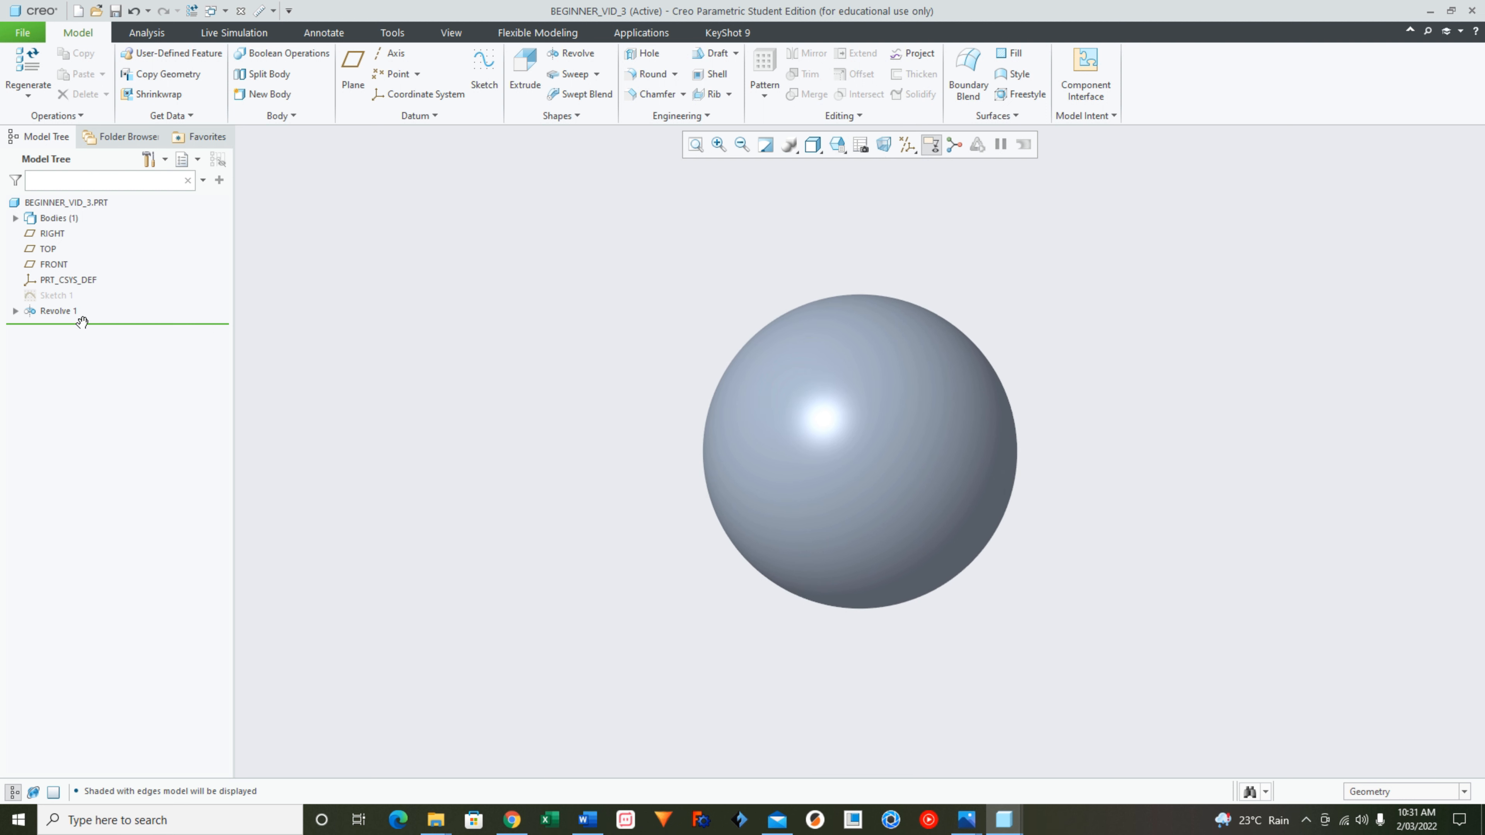
Reopen the definition of Sketch 1, examine the semicircular profile parallel to the screen, and accept the sketch.
click(54, 298)
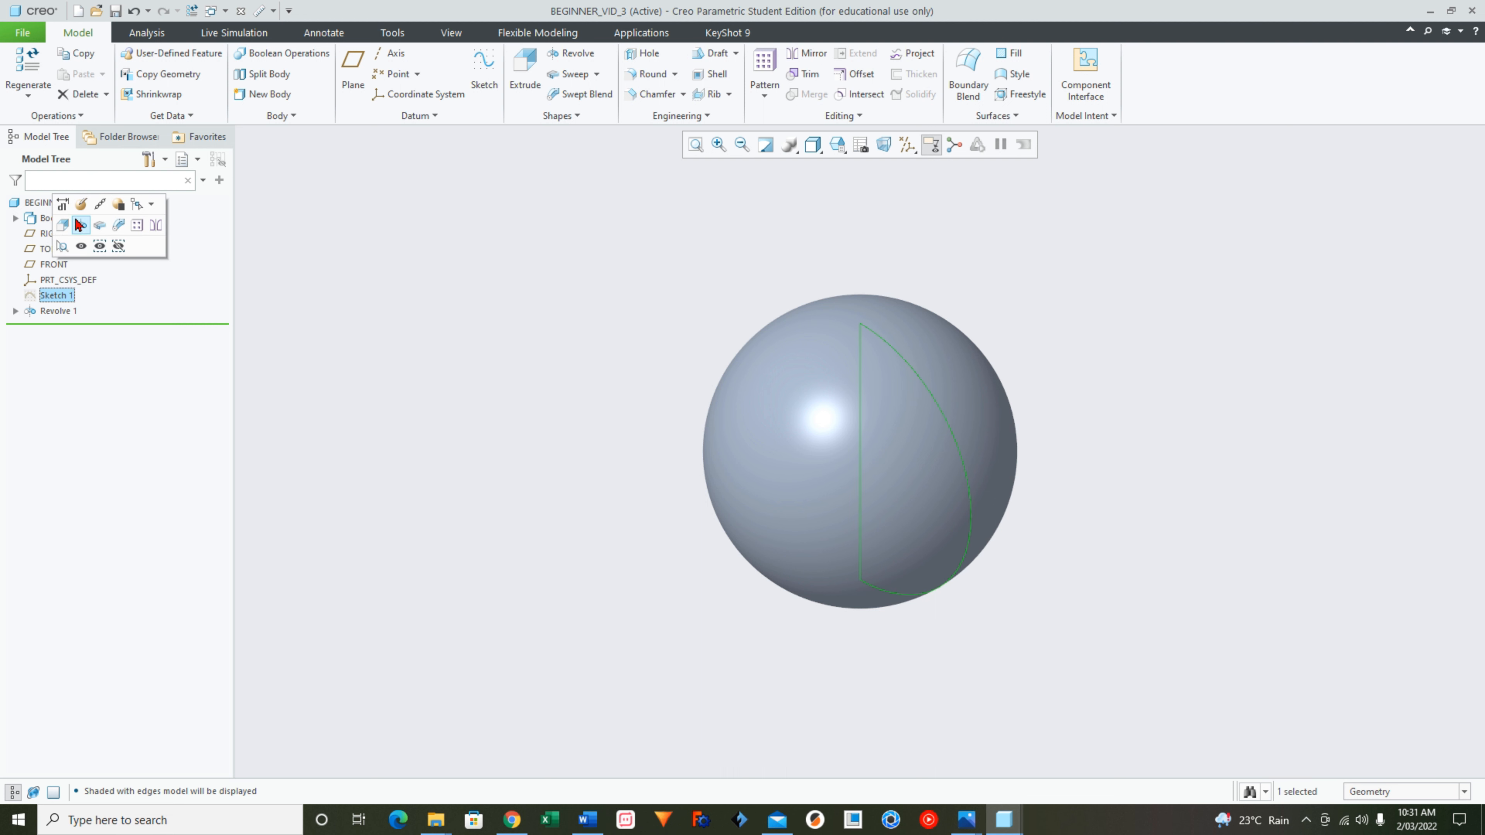
click(81, 203)
click(895, 146)
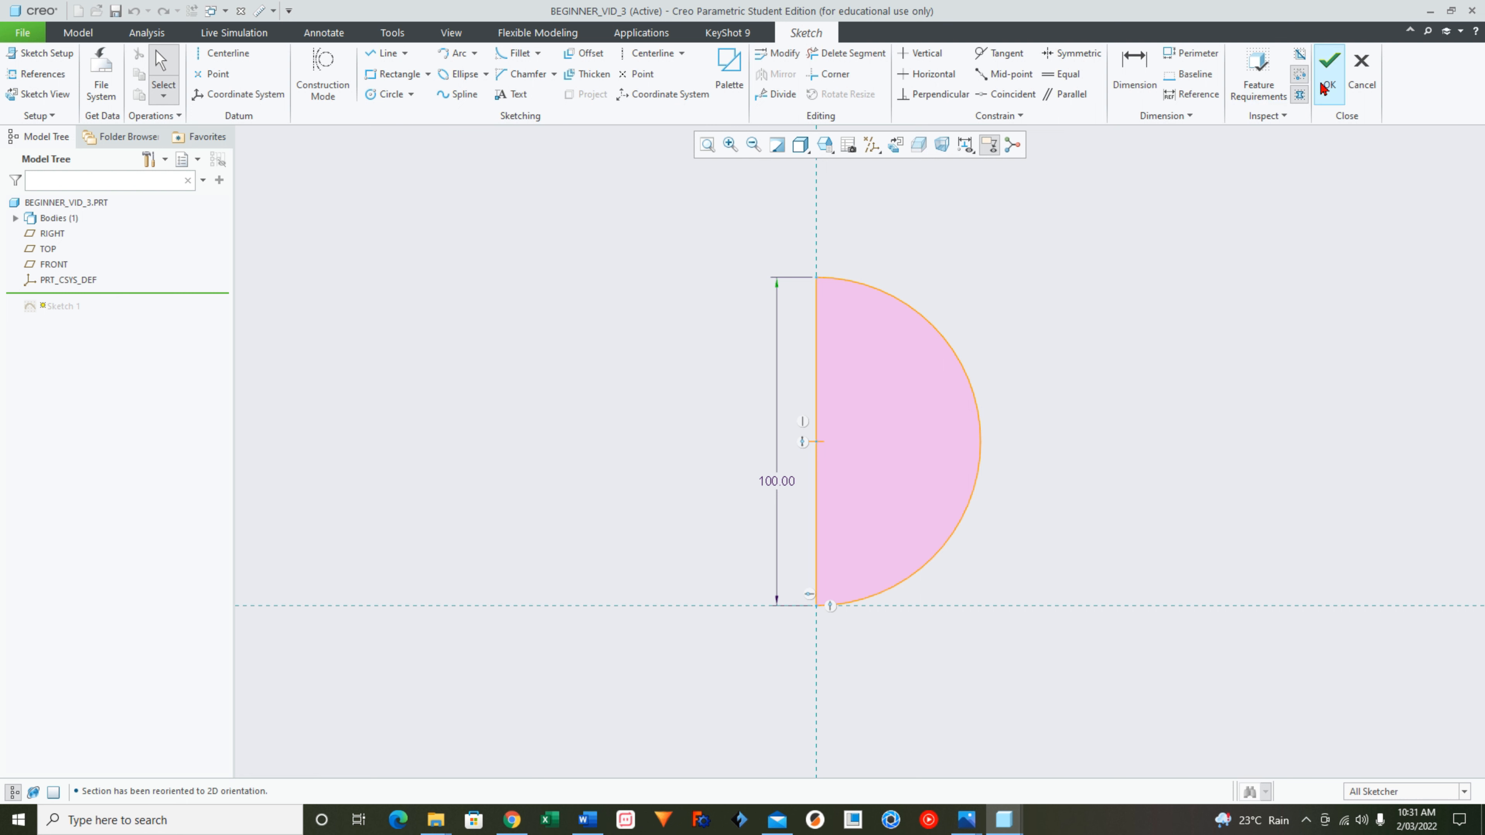
click(1329, 62)
Turn on the display of axes and return the sphere to the standard orientation.
click(907, 145)
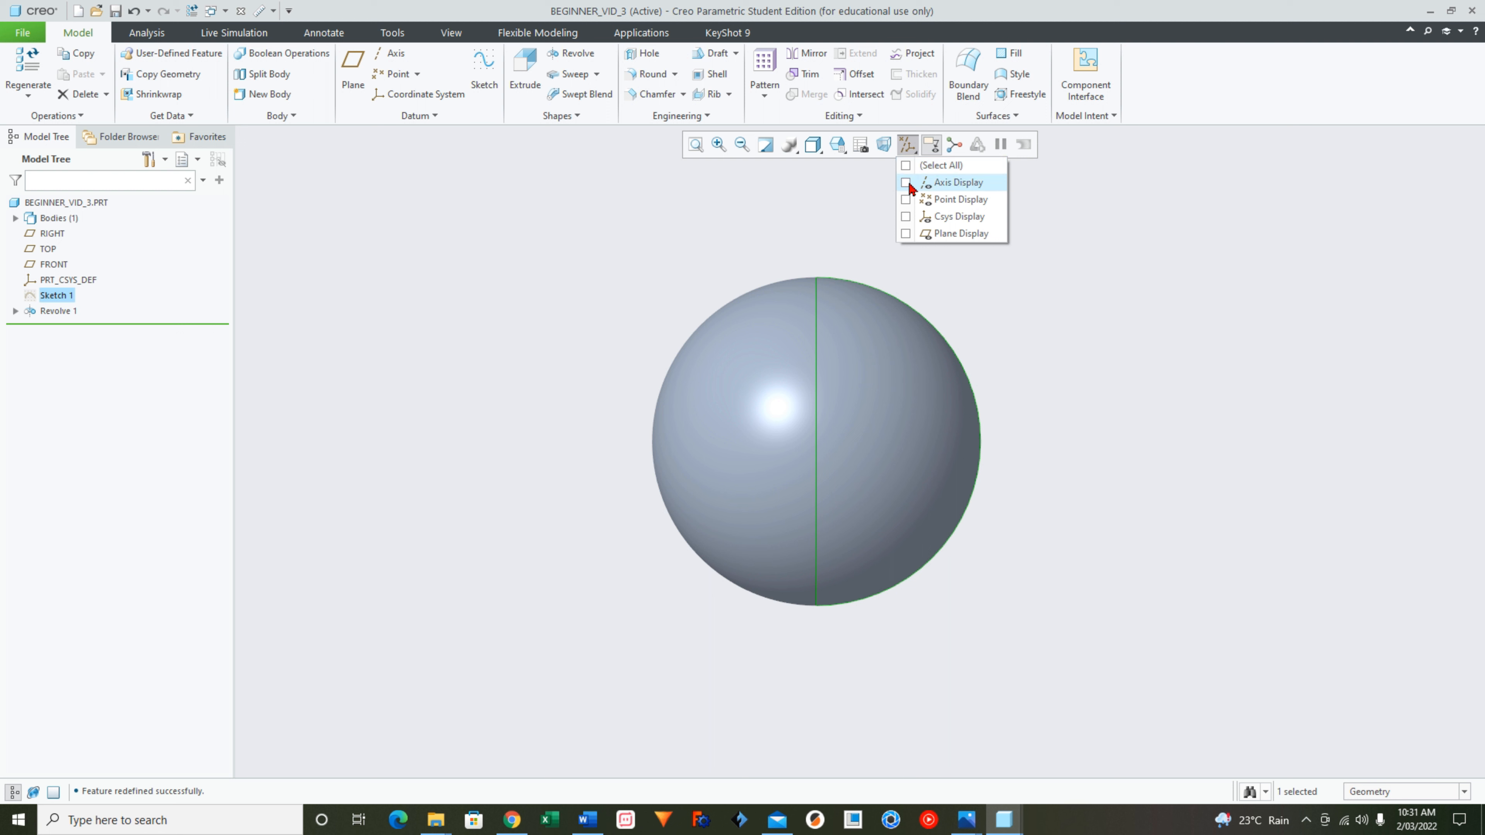
click(912, 183)
click(872, 263)
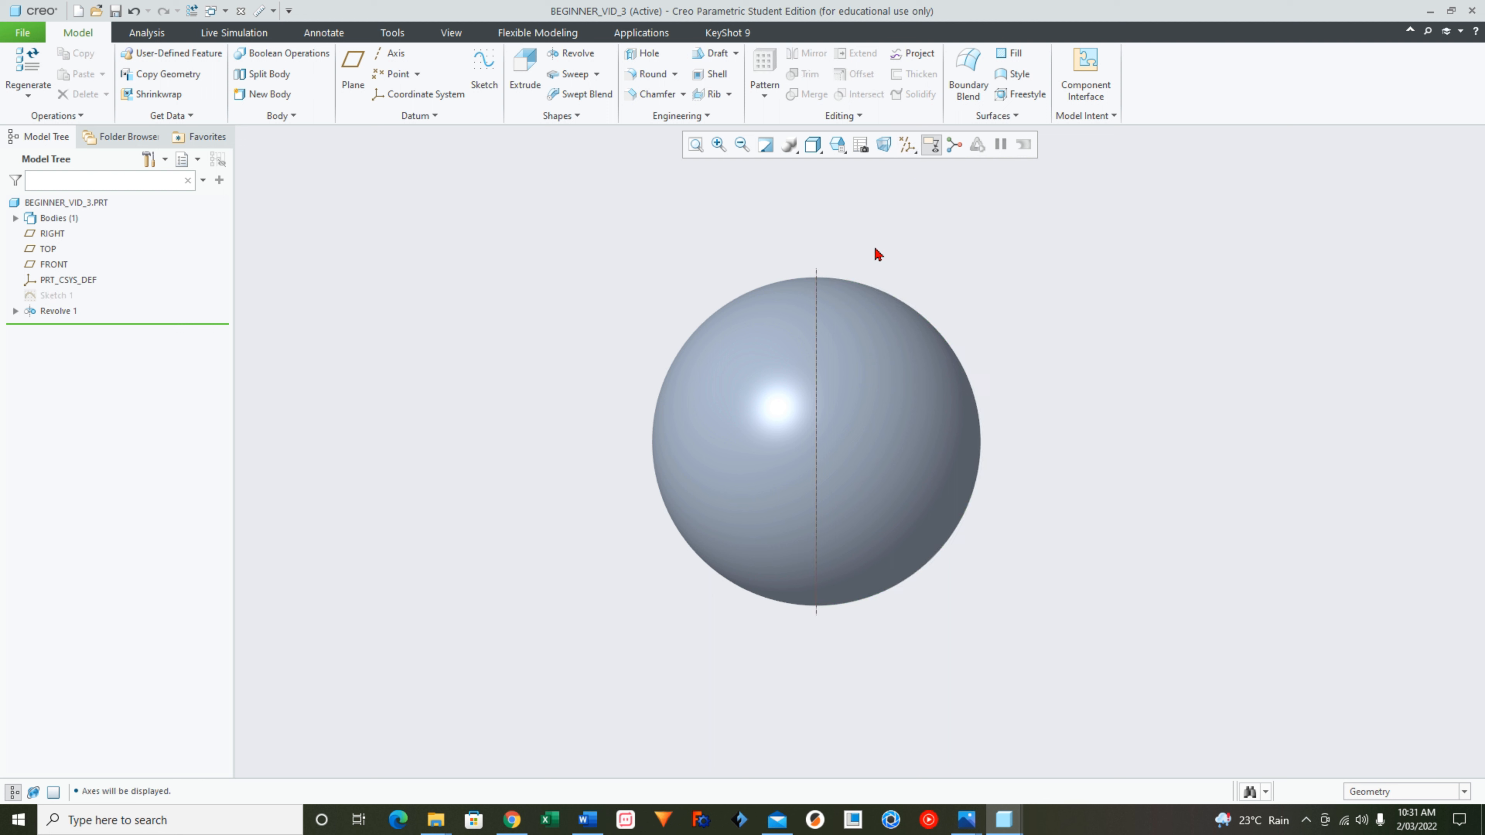
click(837, 145)
click(850, 164)
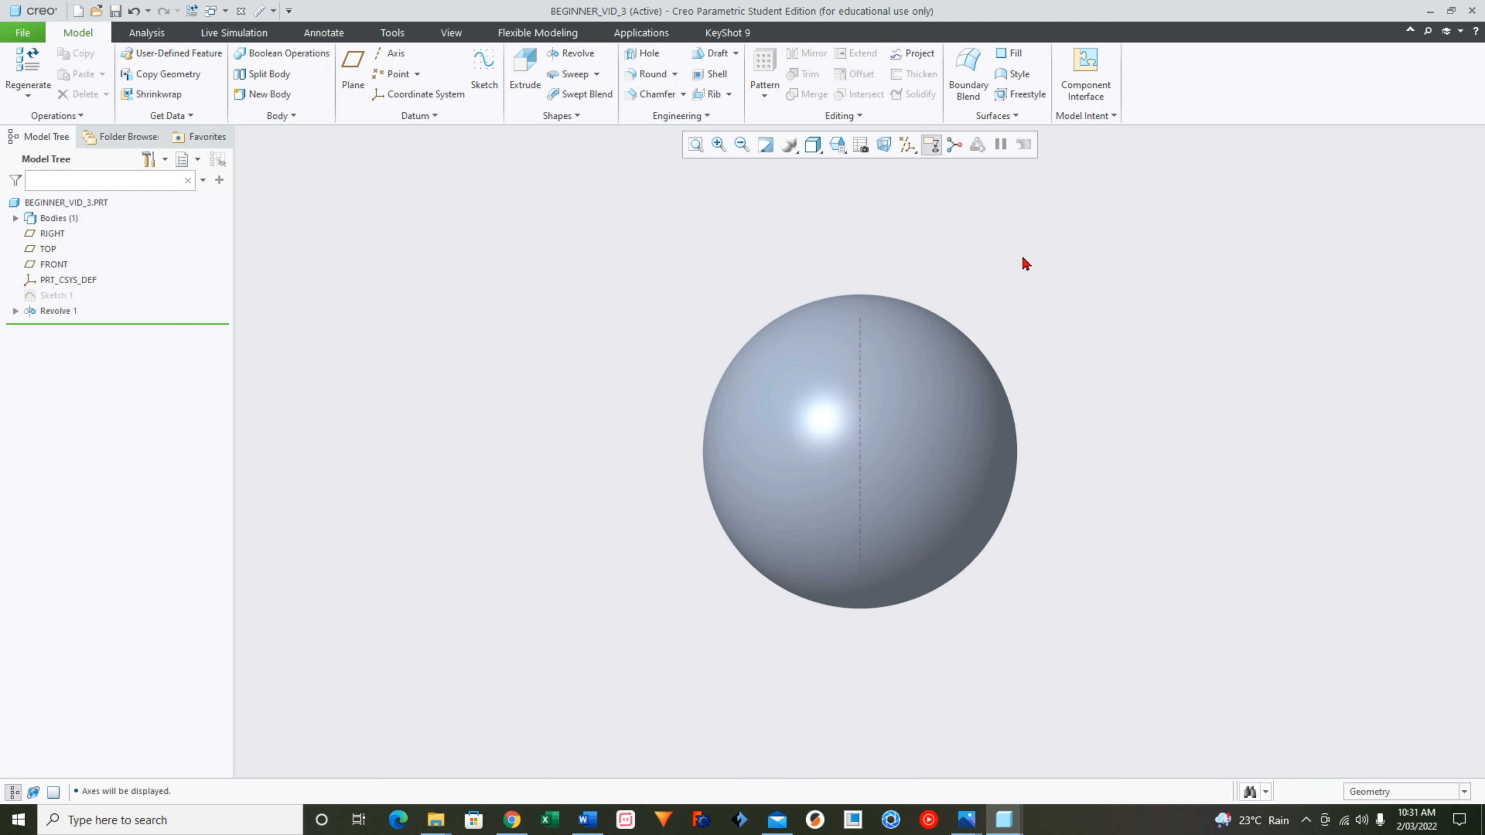
Delete Sketch 1 of the sphere together with its dependent revolve feature.
click(59, 296)
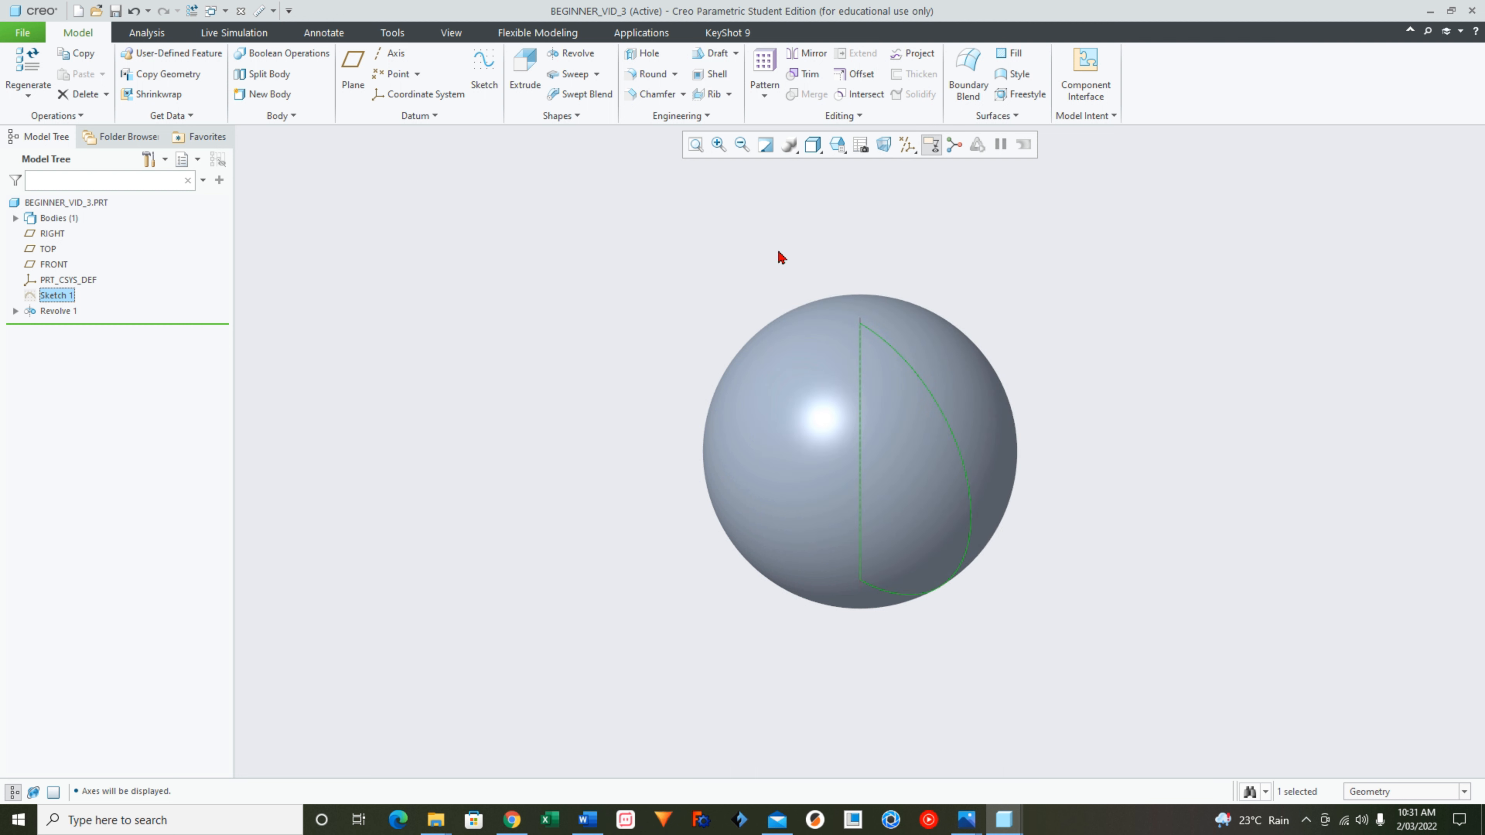
click(754, 247)
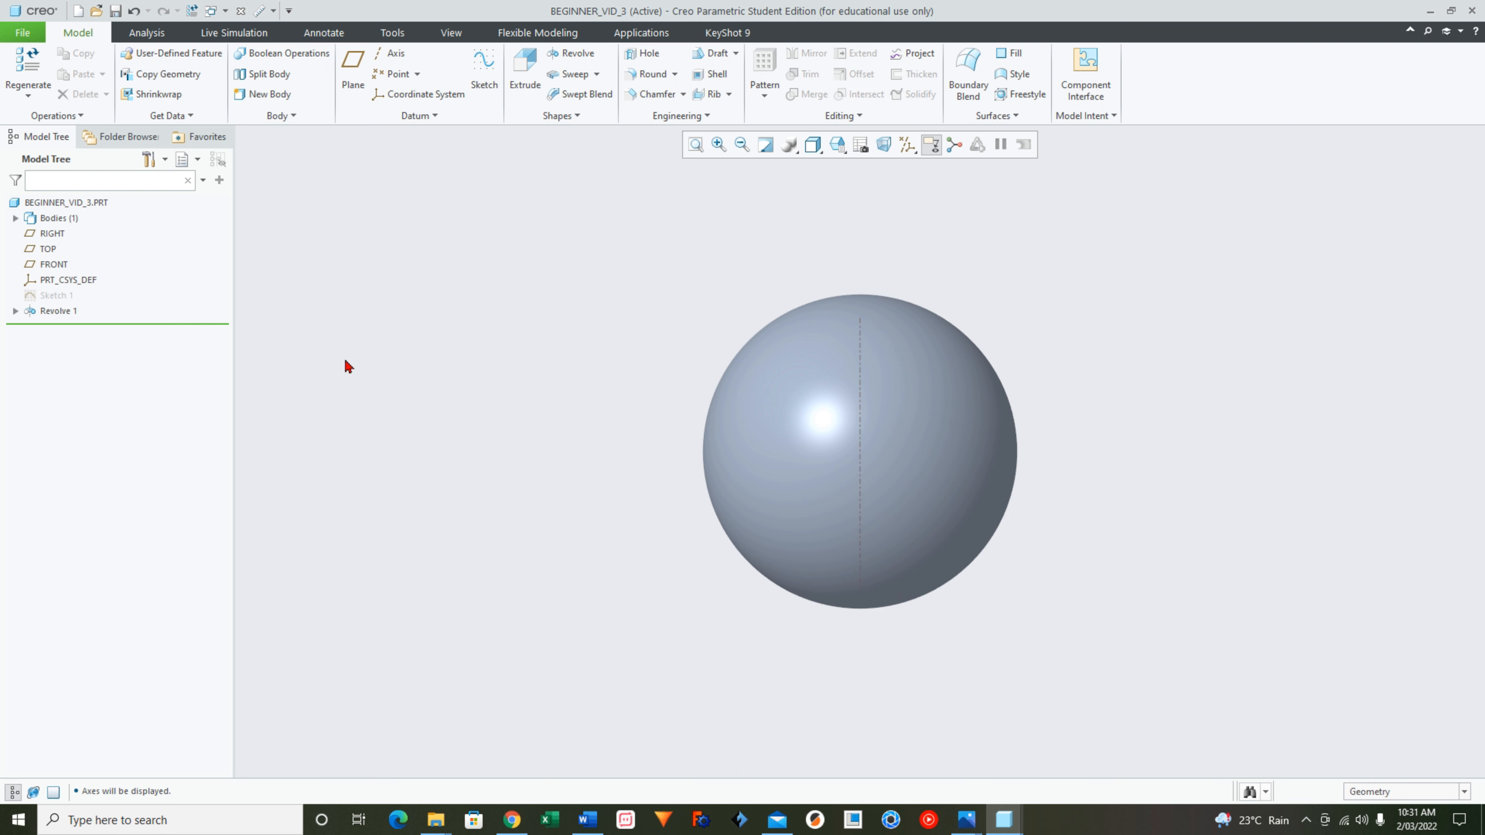
click(62, 298)
right_click(63, 302)
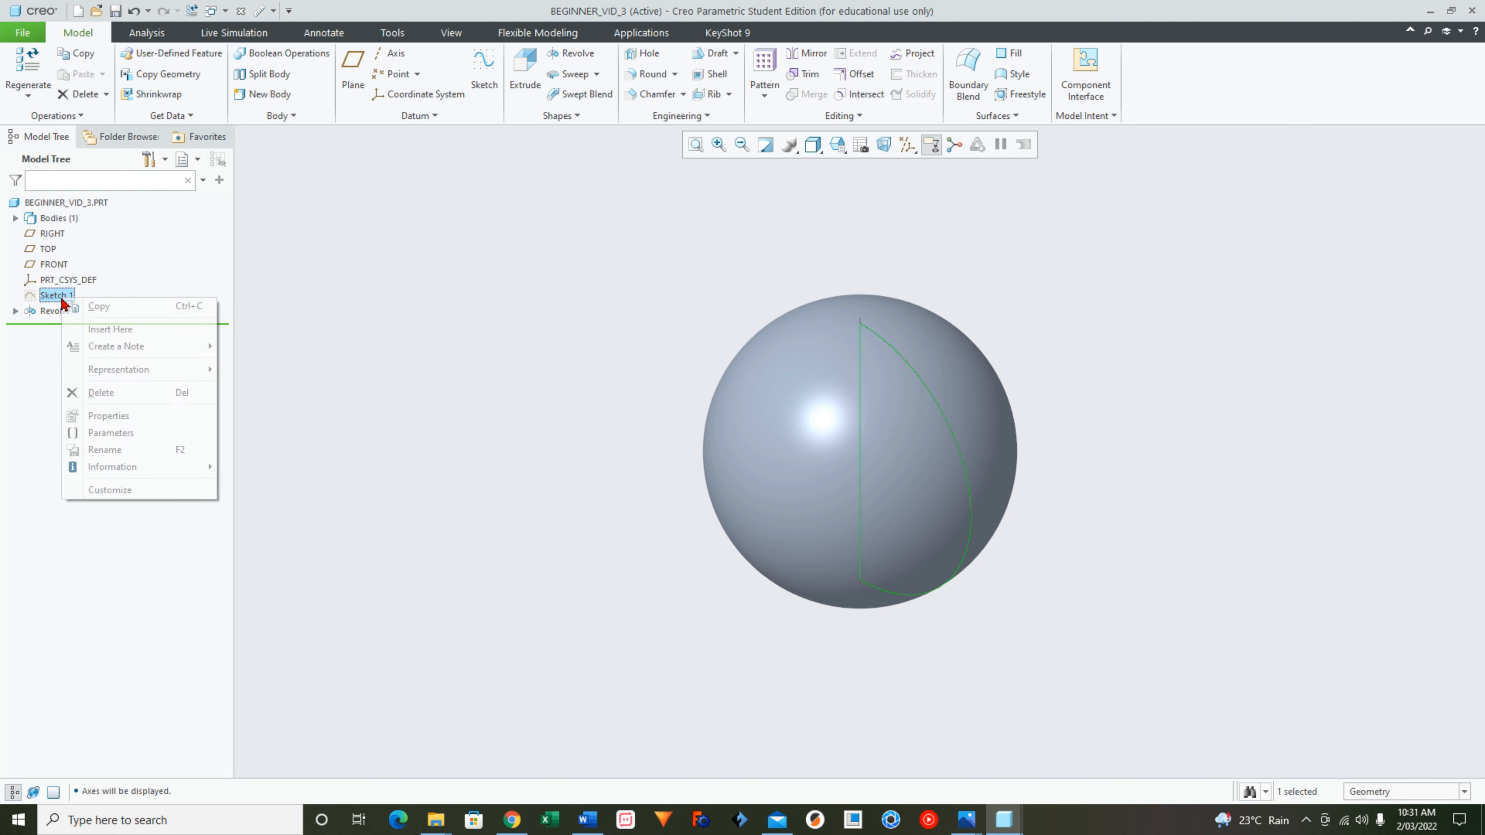
click(121, 416)
click(660, 432)
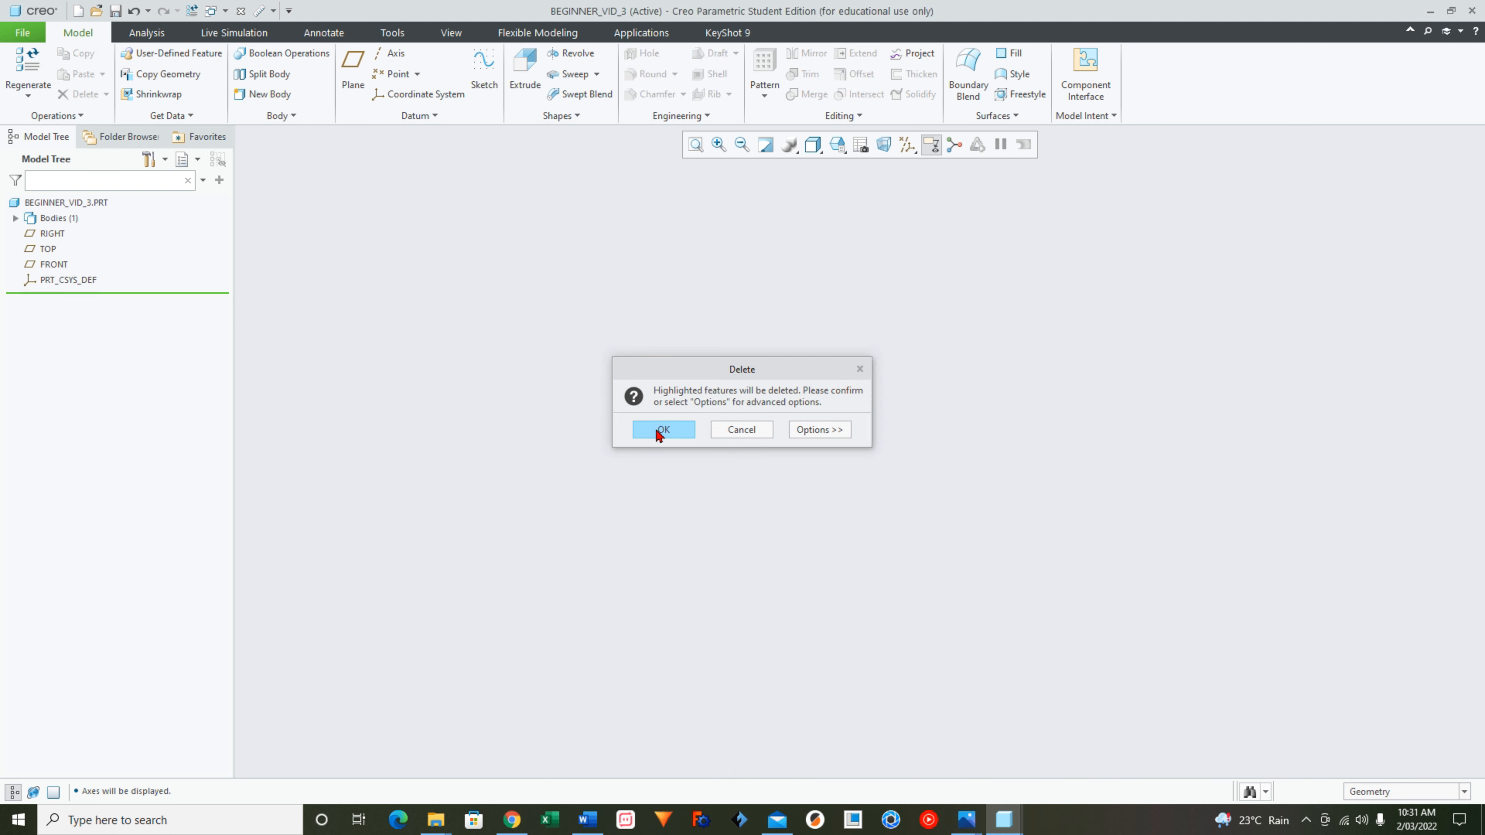
Start a sketch on the FRONT plane and draw a vertical line about 215 long upward from the origin.
click(51, 264)
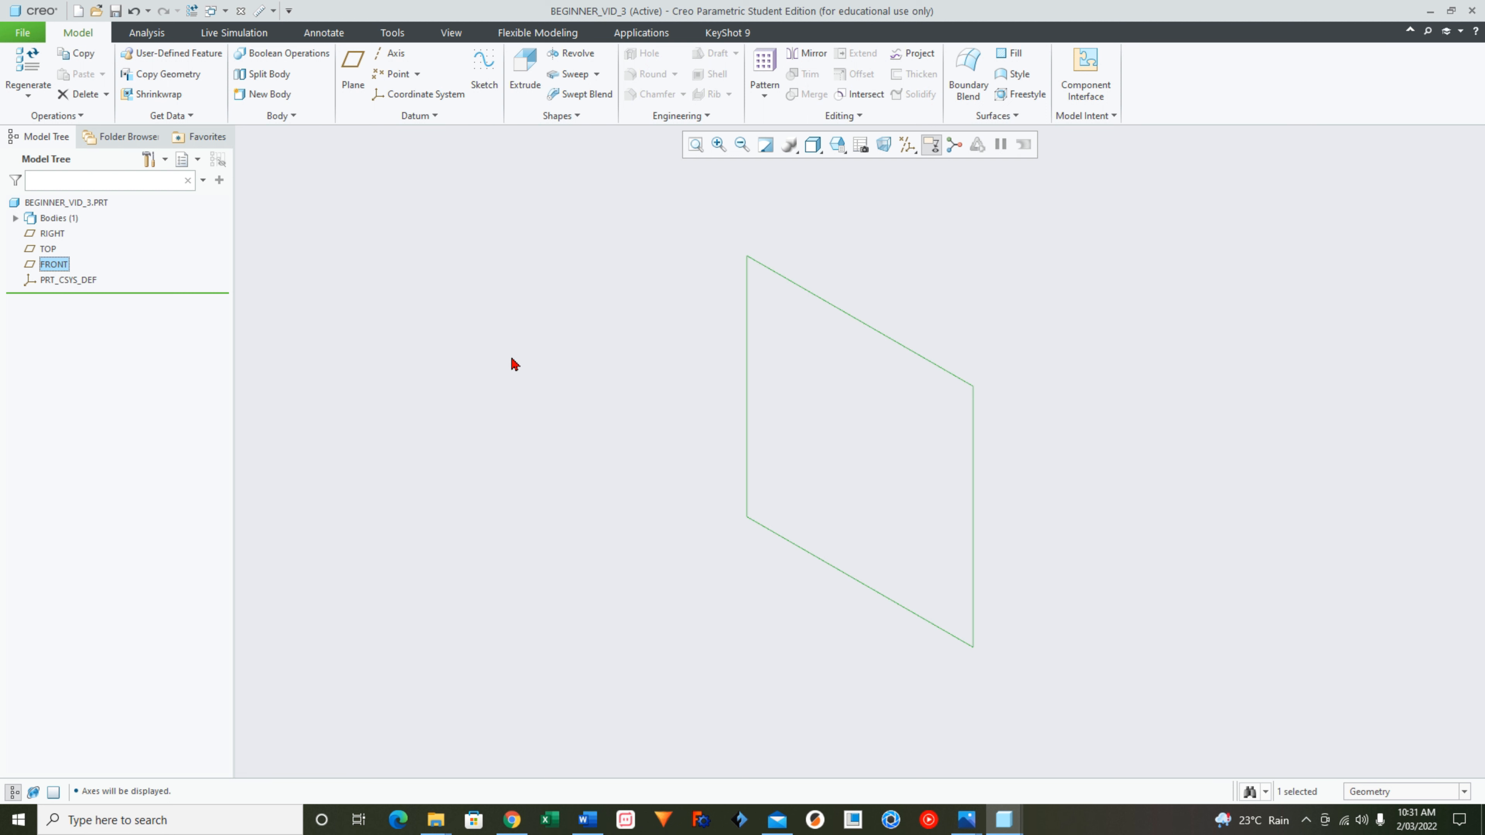
click(483, 67)
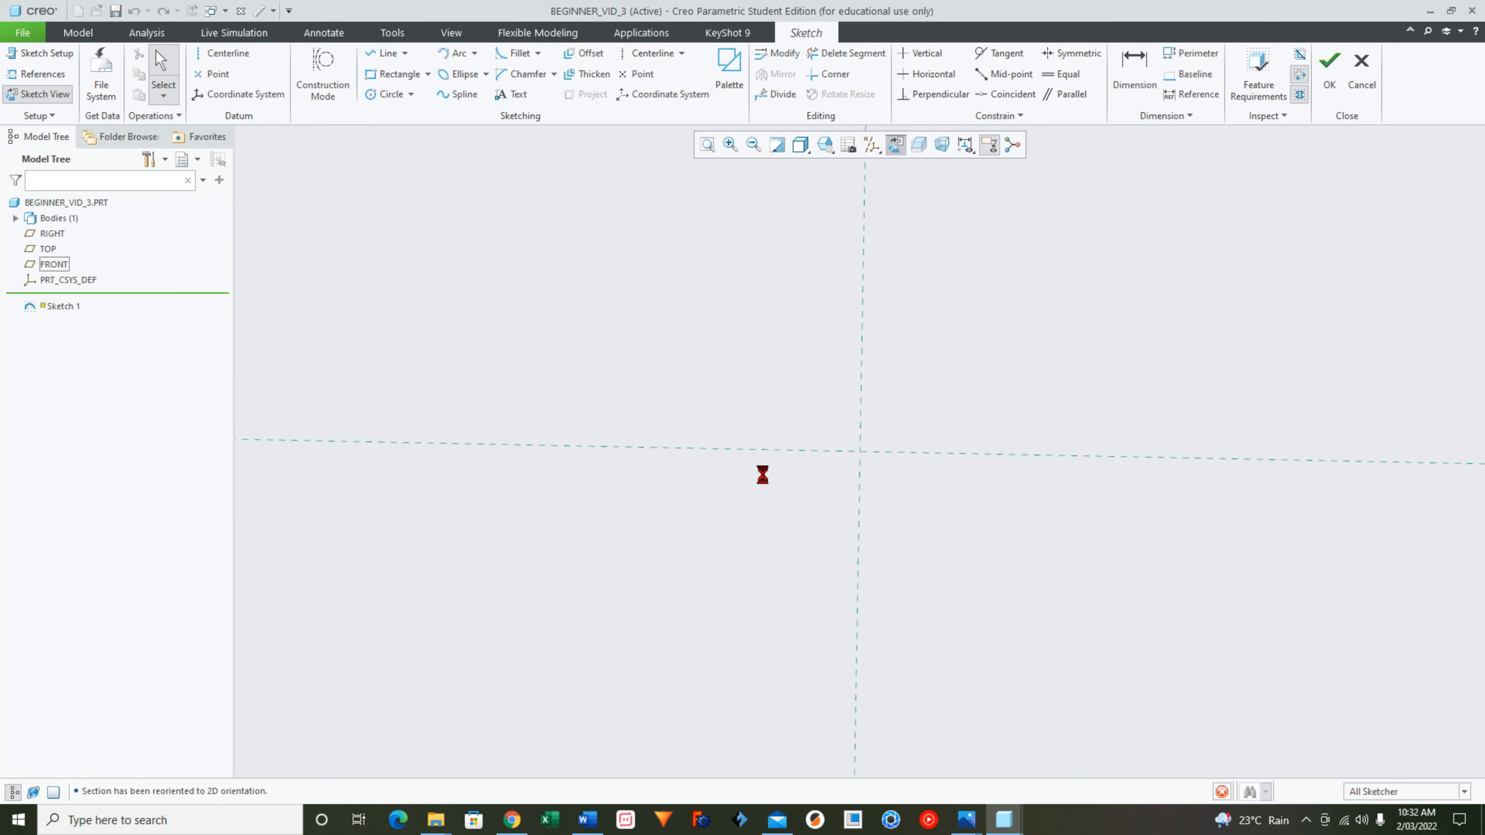
key(l)
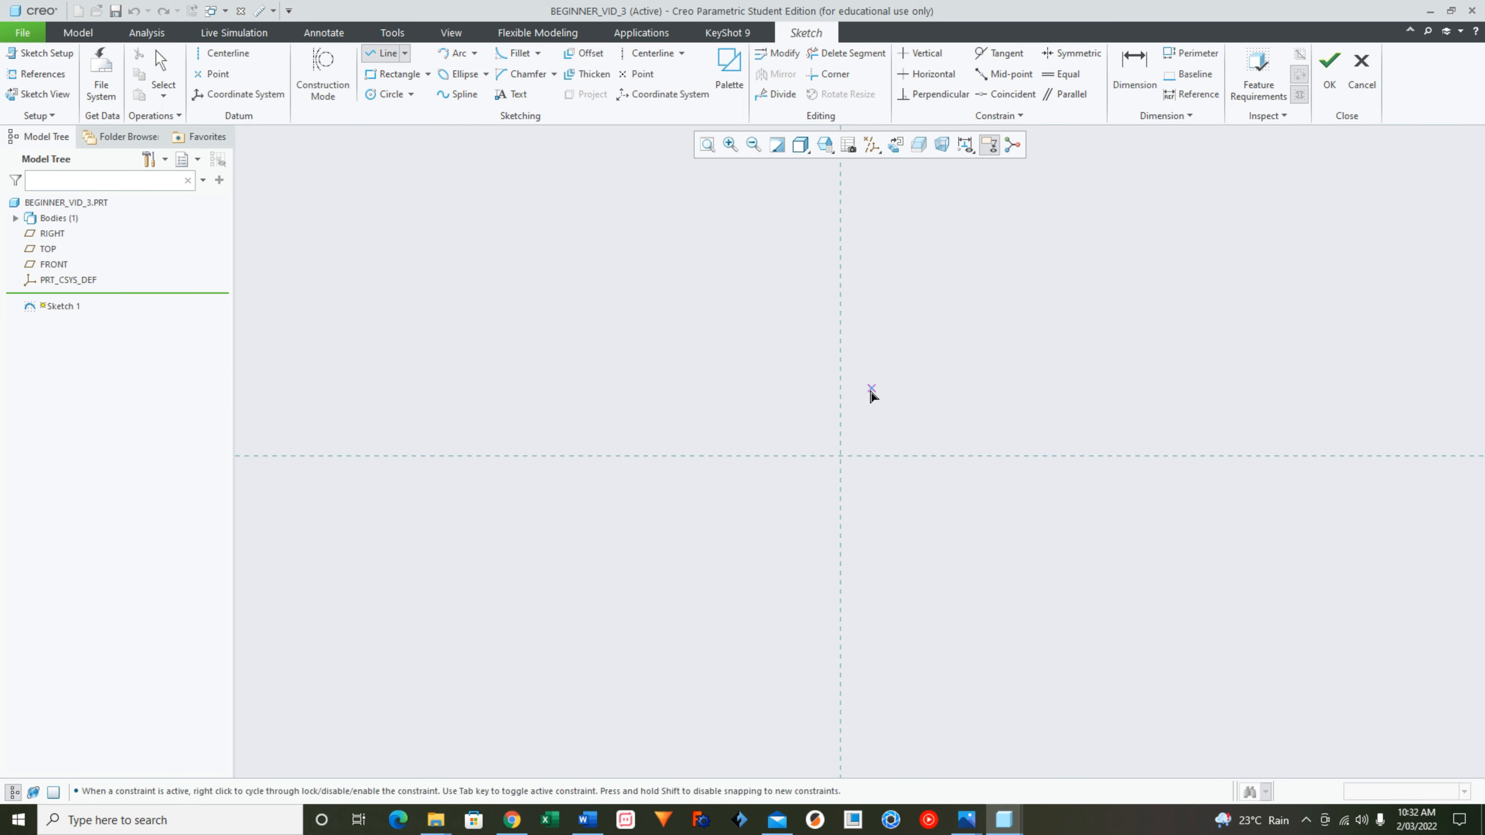
click(840, 455)
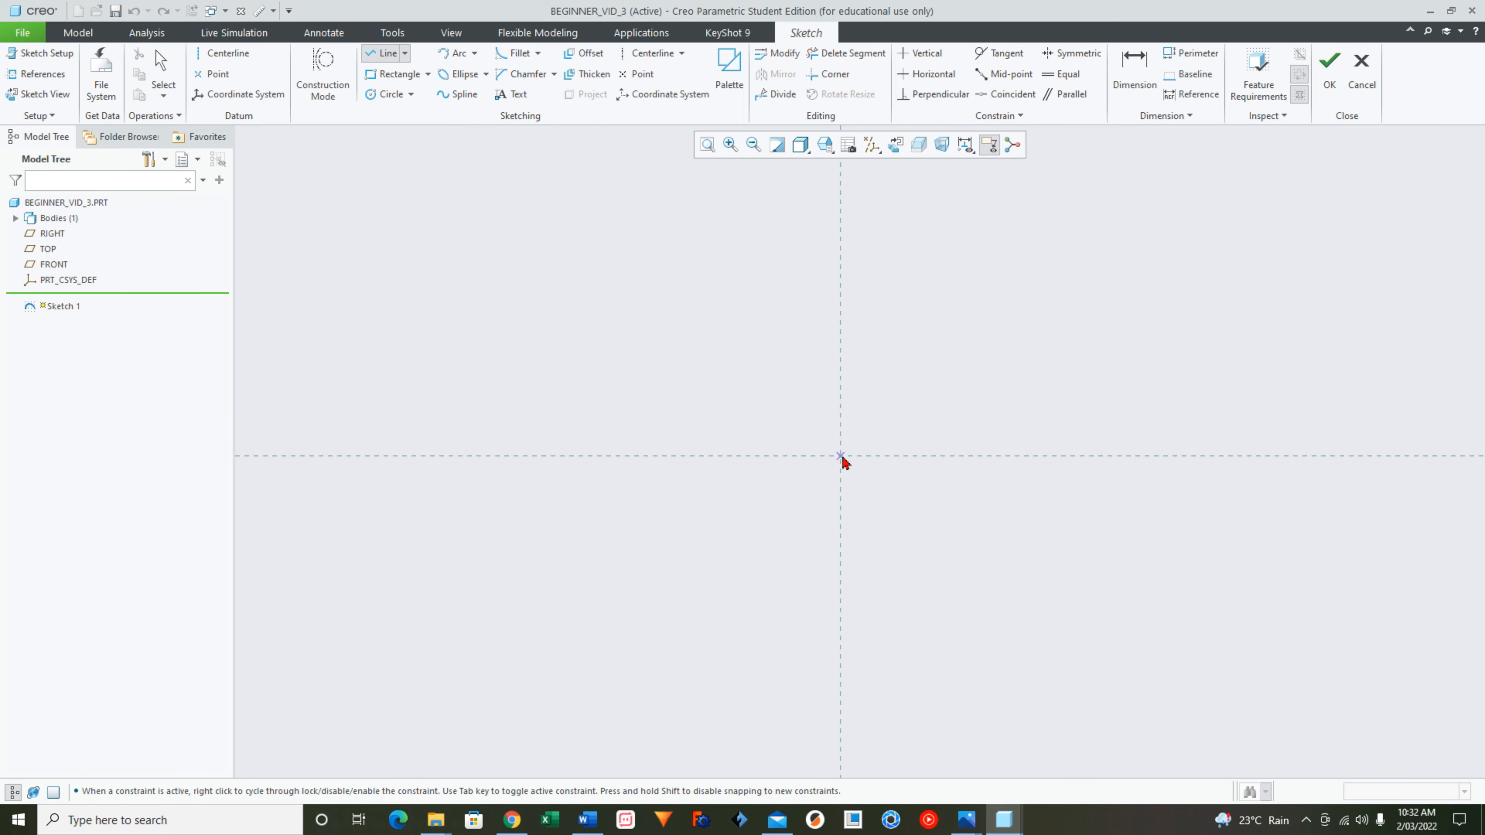
click(839, 280)
middle_click(782, 348)
middle_click(783, 354)
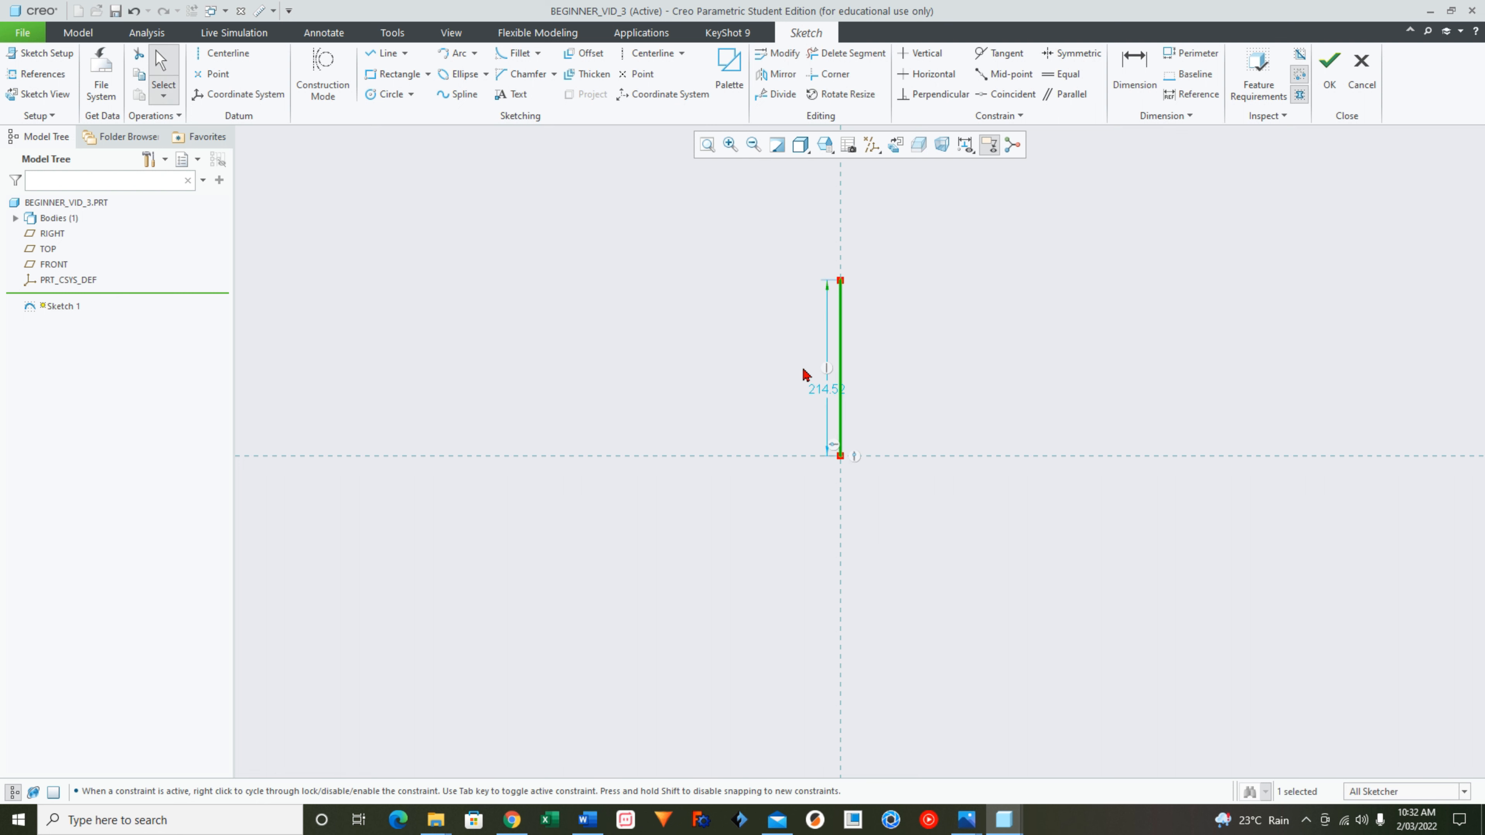
Set the vertical line's length to 200.
double_click(819, 391)
text(200)
key(Return)
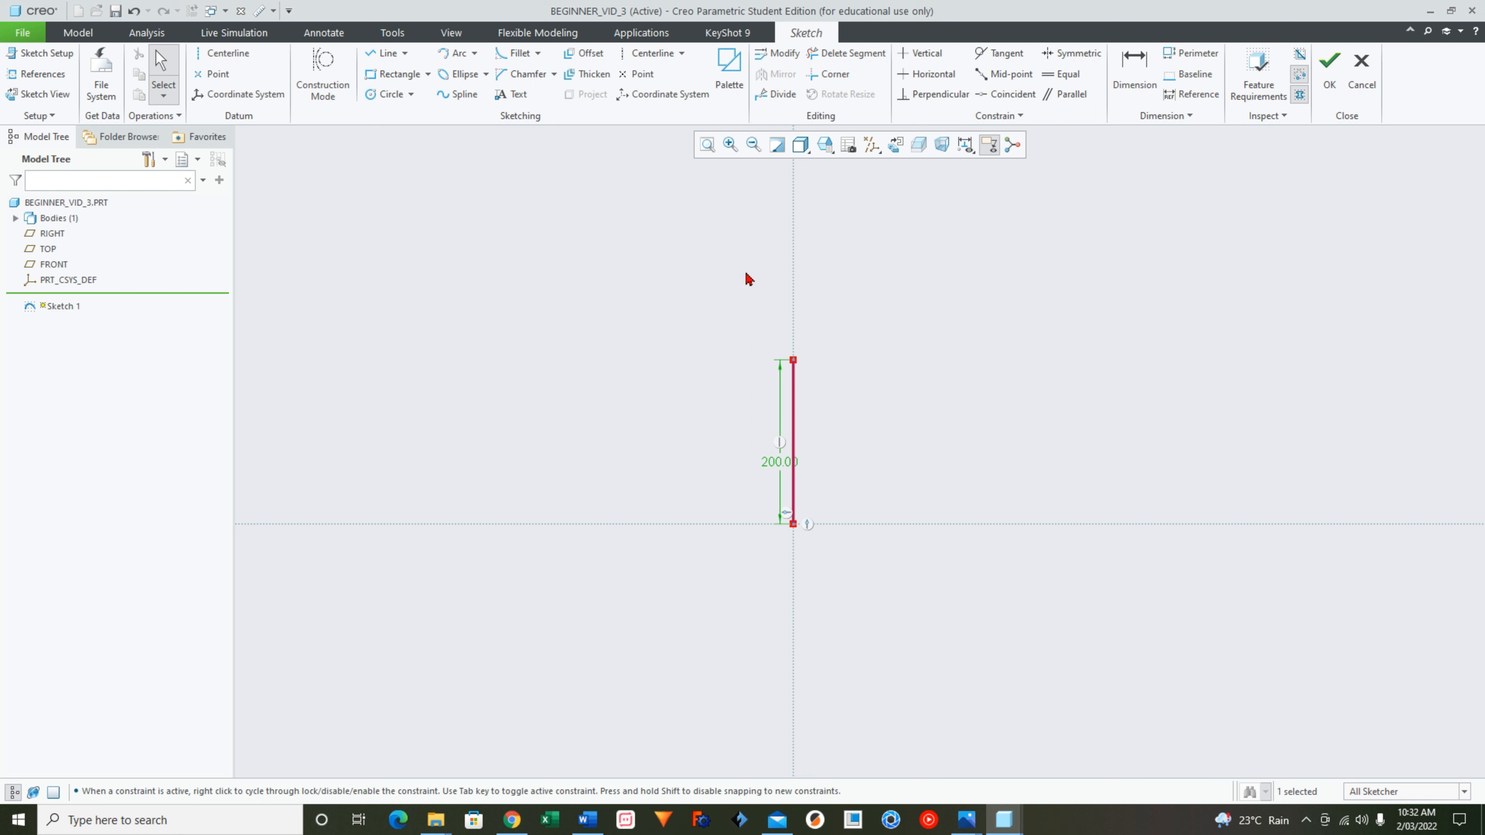
From the vertical line's upper end, sketch a horizontal line about 56 long to the right, then a line about 45 long straight down.
key(l)
click(794, 361)
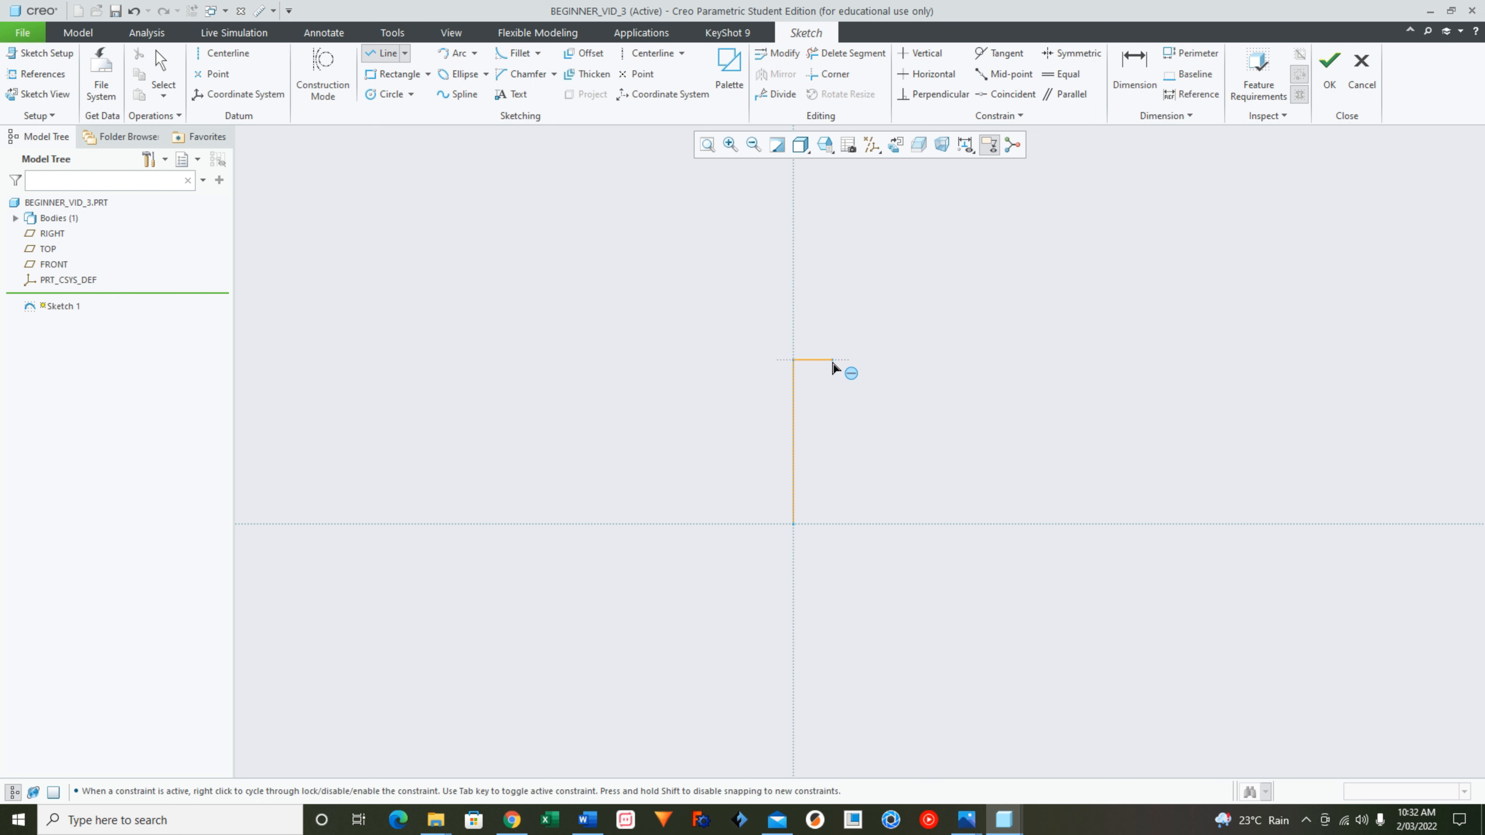
scroll(840, 368, down, 2)
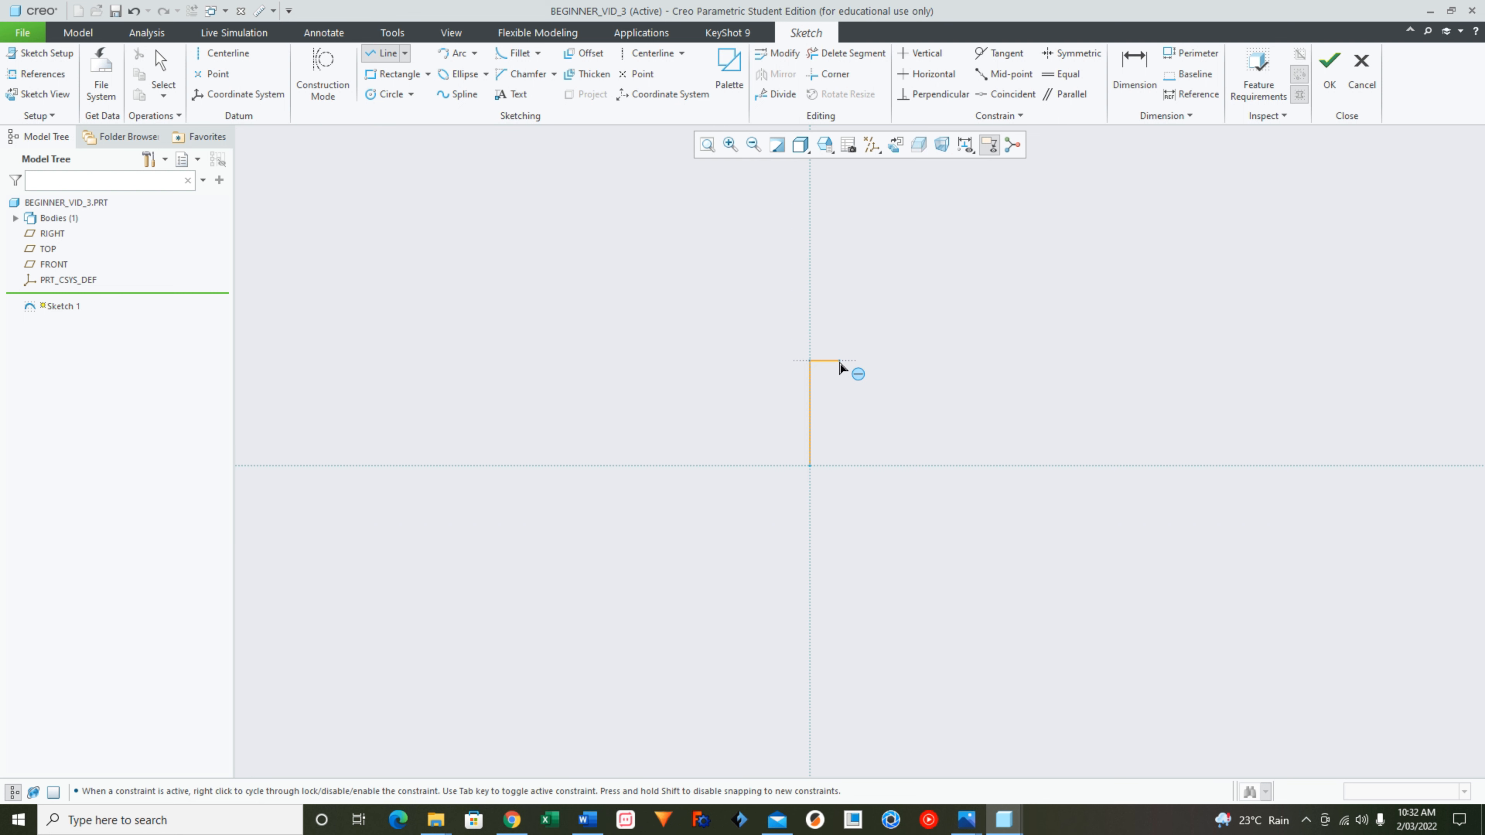
click(839, 360)
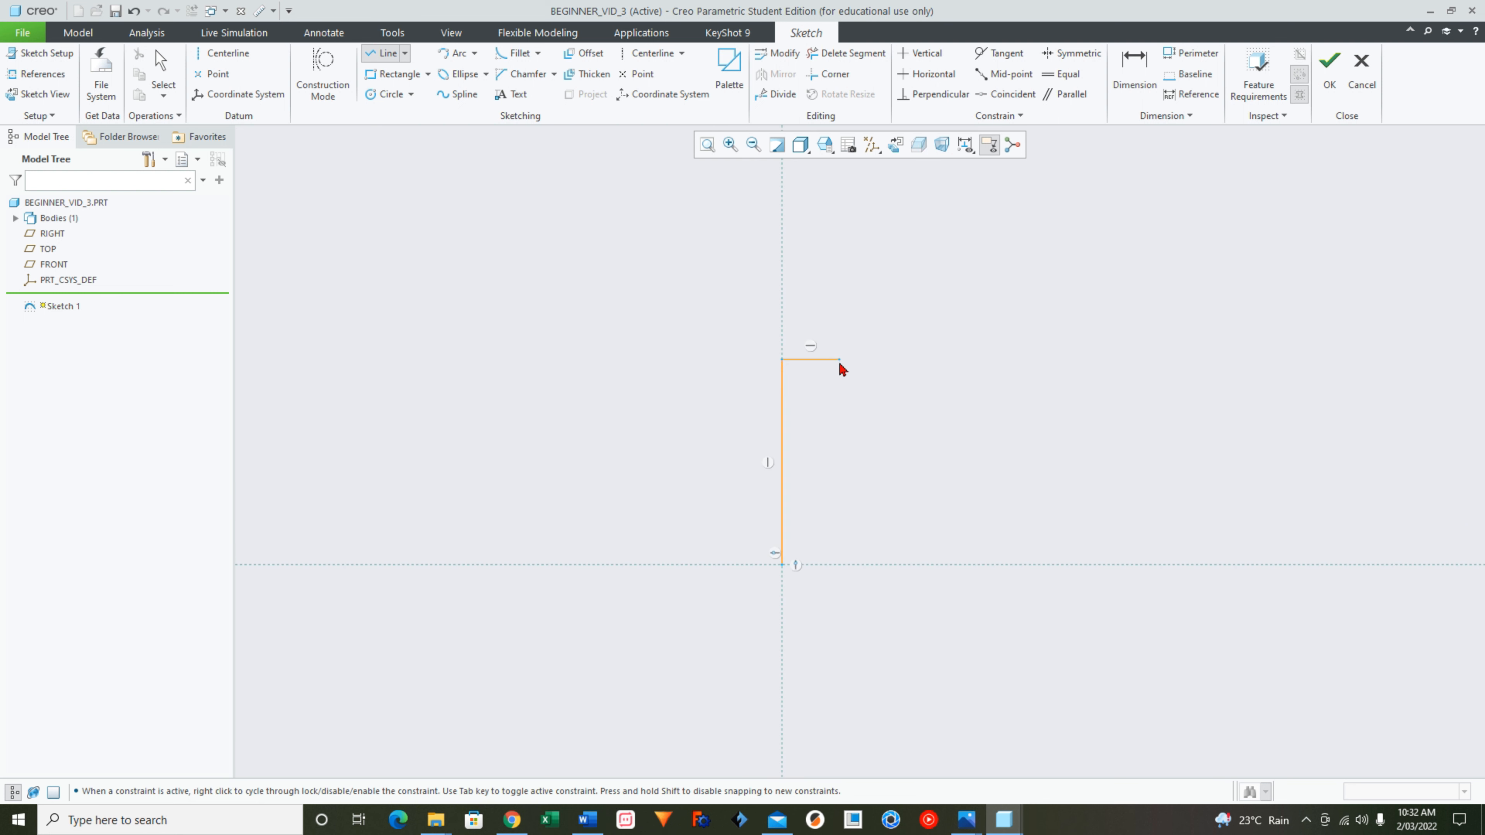
click(840, 404)
middle_click(877, 406)
Sketch a horizontal base line about 142 long from the origin to the right.
click(783, 564)
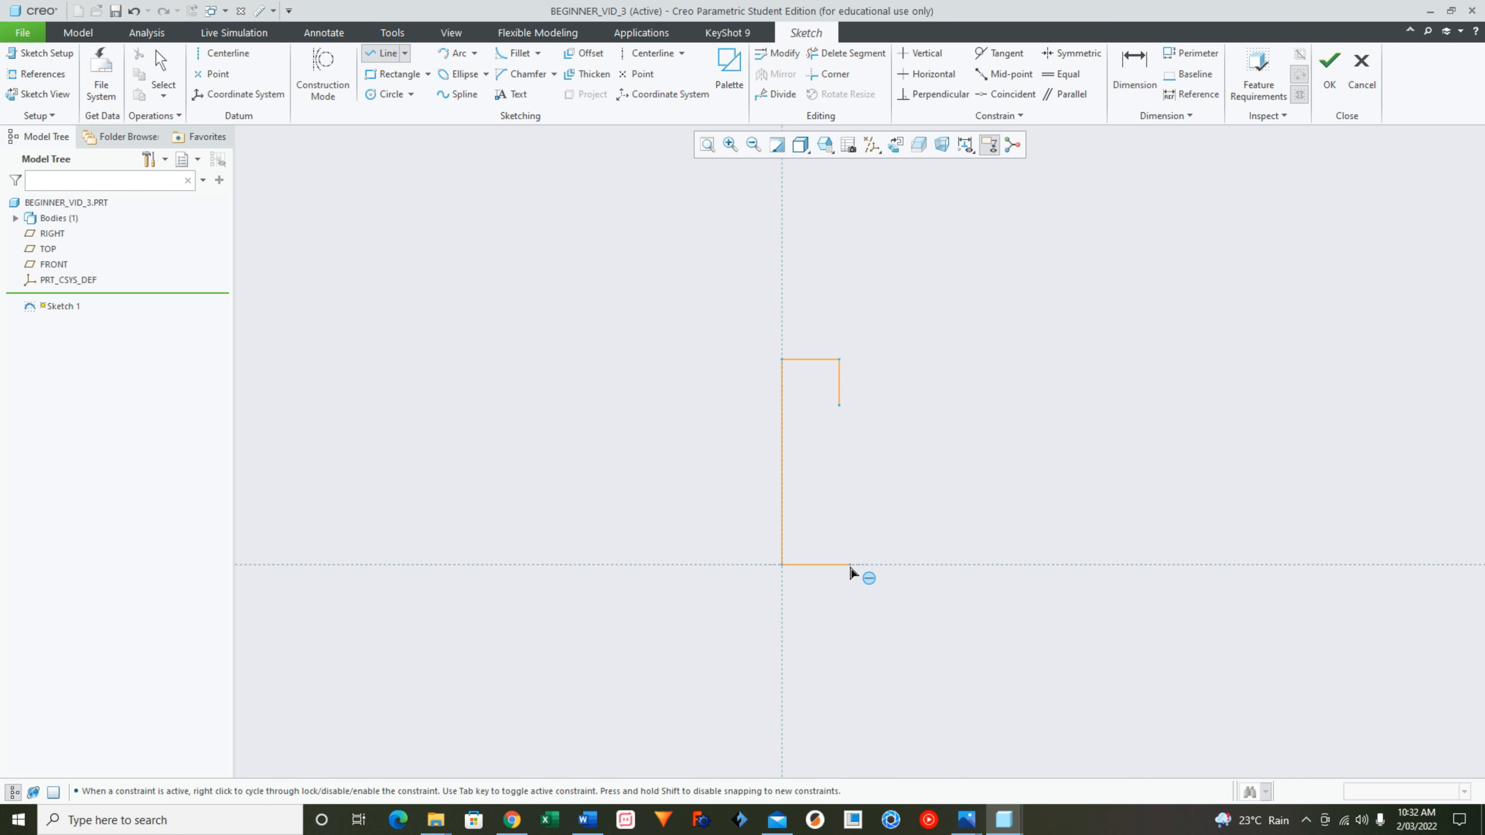
click(928, 564)
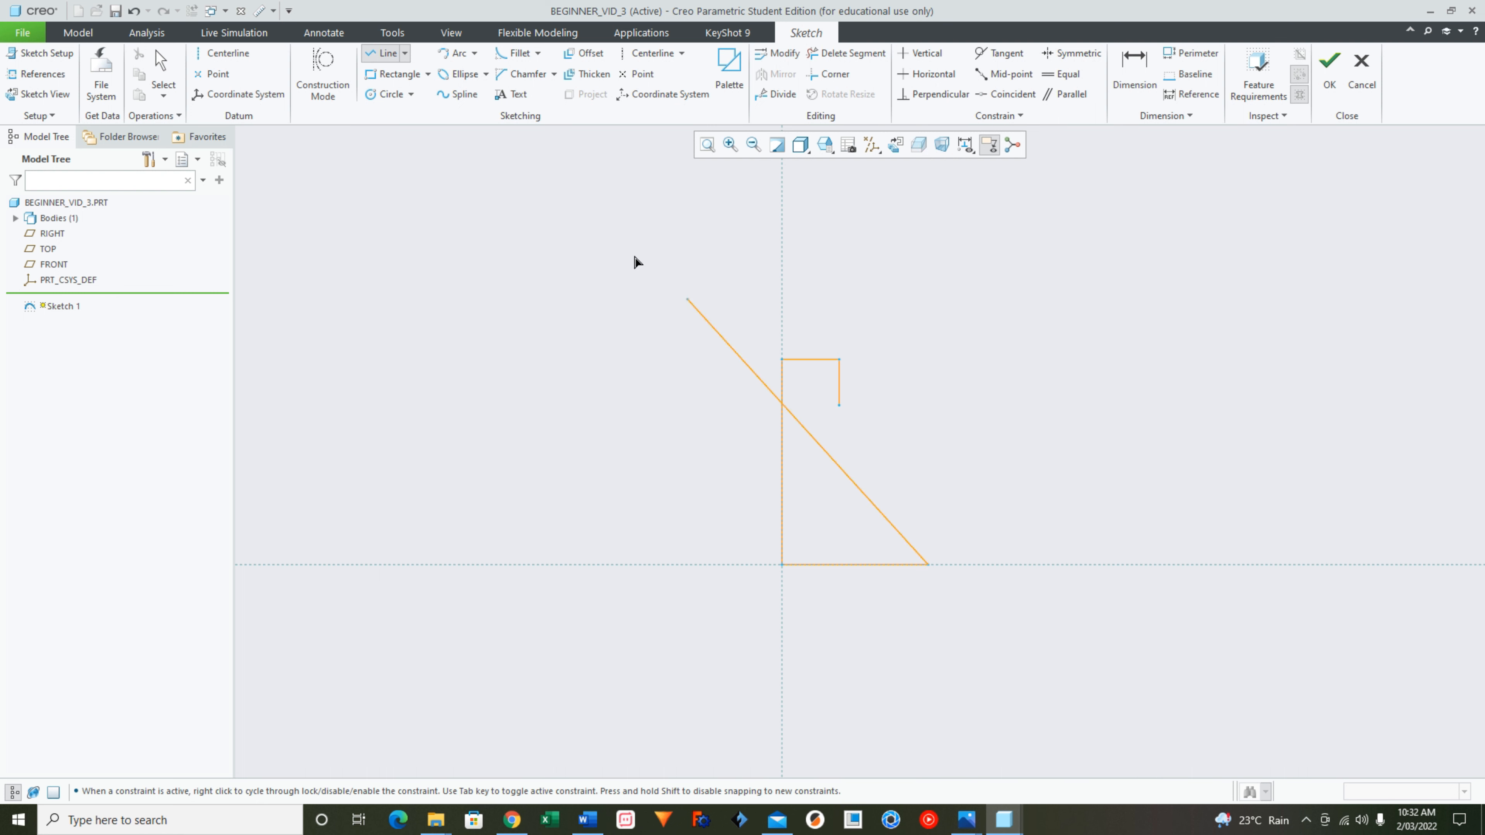
middle_click(570, 228)
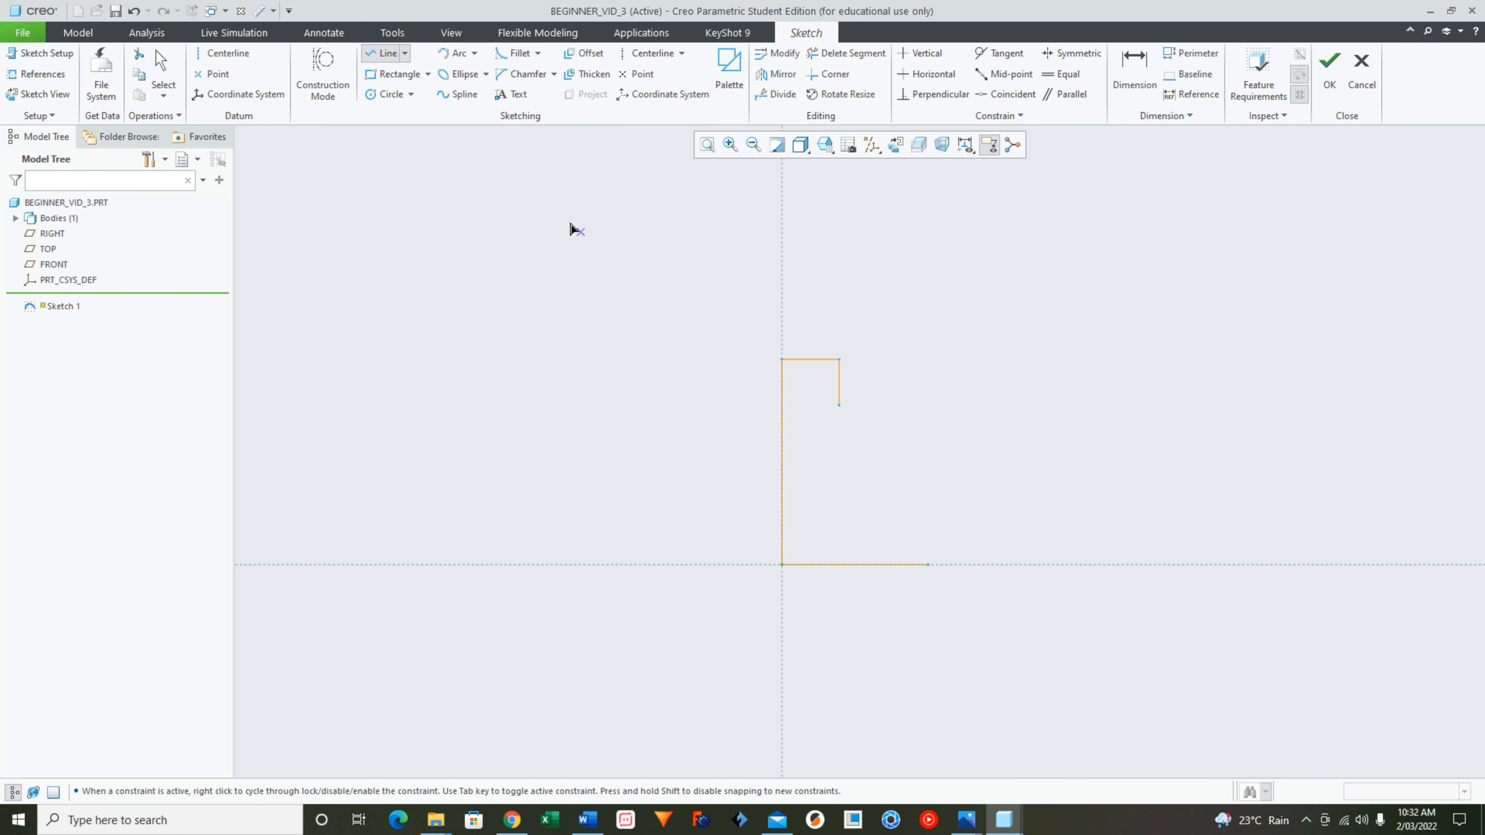
Close the profile with an outward-bulging arc of about 281 radius between the short vertical line's lower end and the base line's outer end.
click(458, 53)
click(840, 406)
click(928, 564)
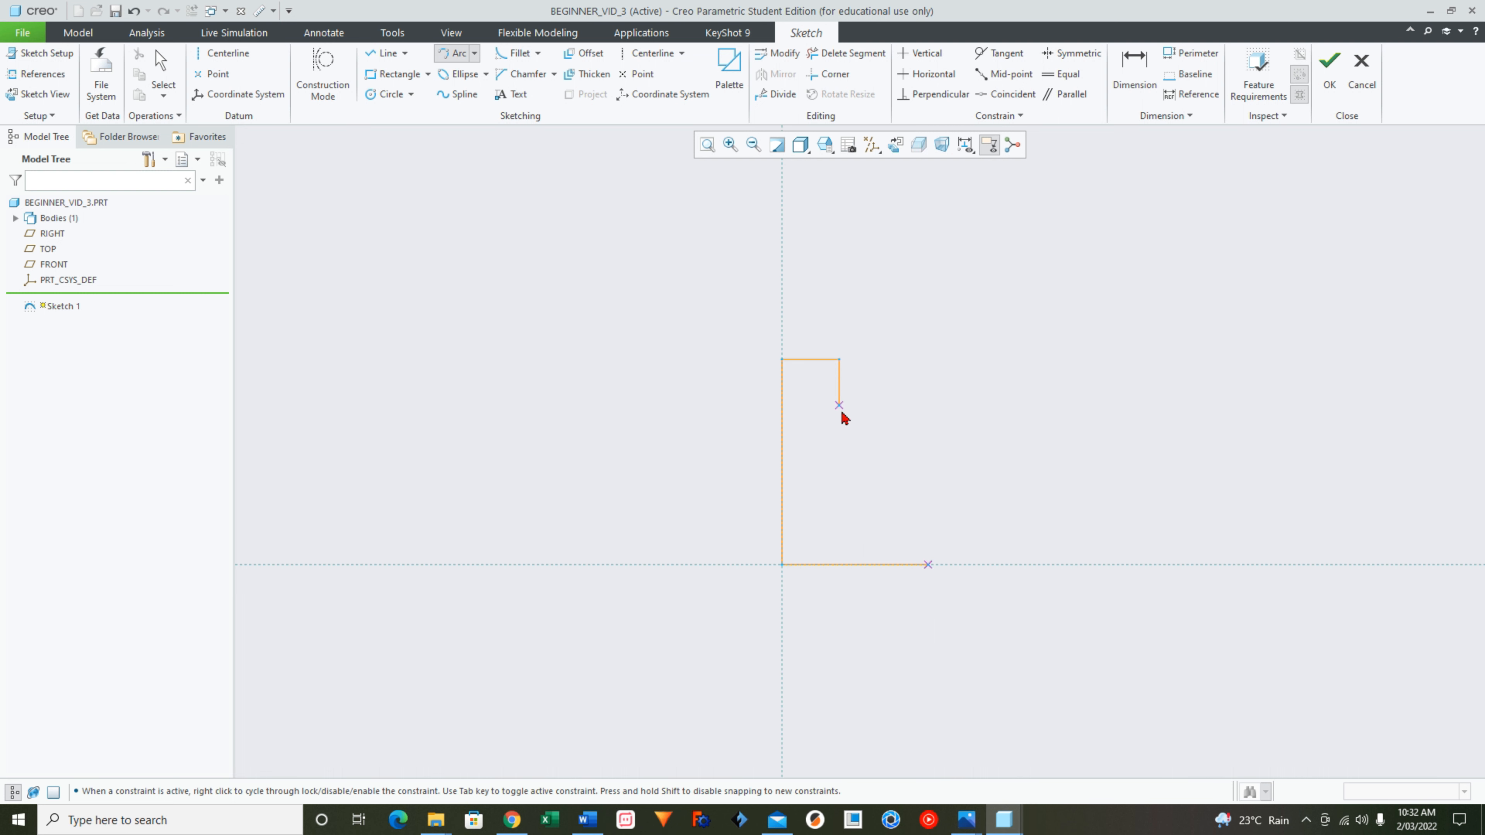
click(853, 424)
click(857, 426)
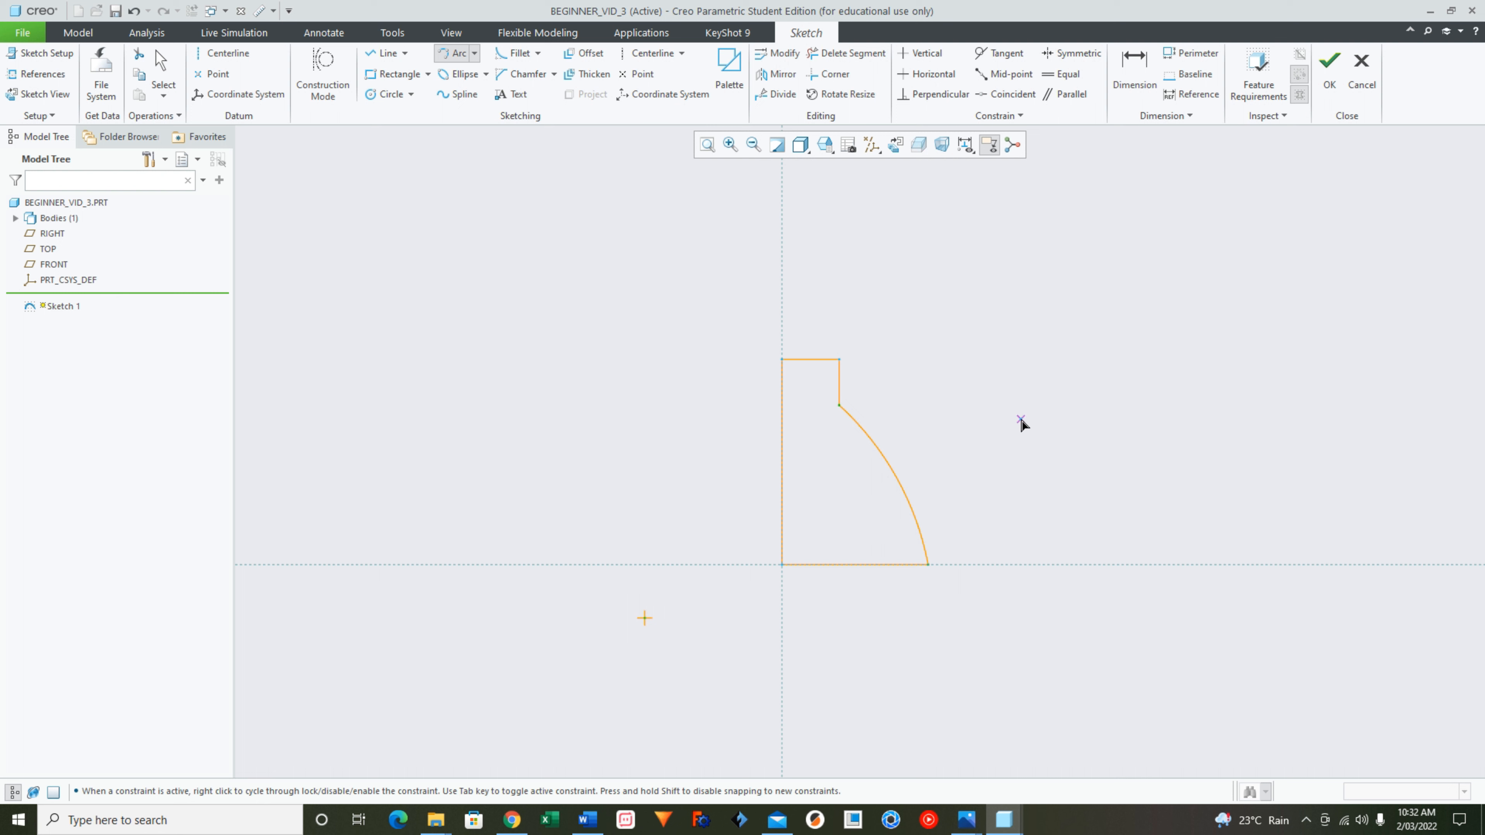
Accept the sketch and revolve the profile 360° as a solid around its long vertical line.
click(1330, 82)
click(570, 53)
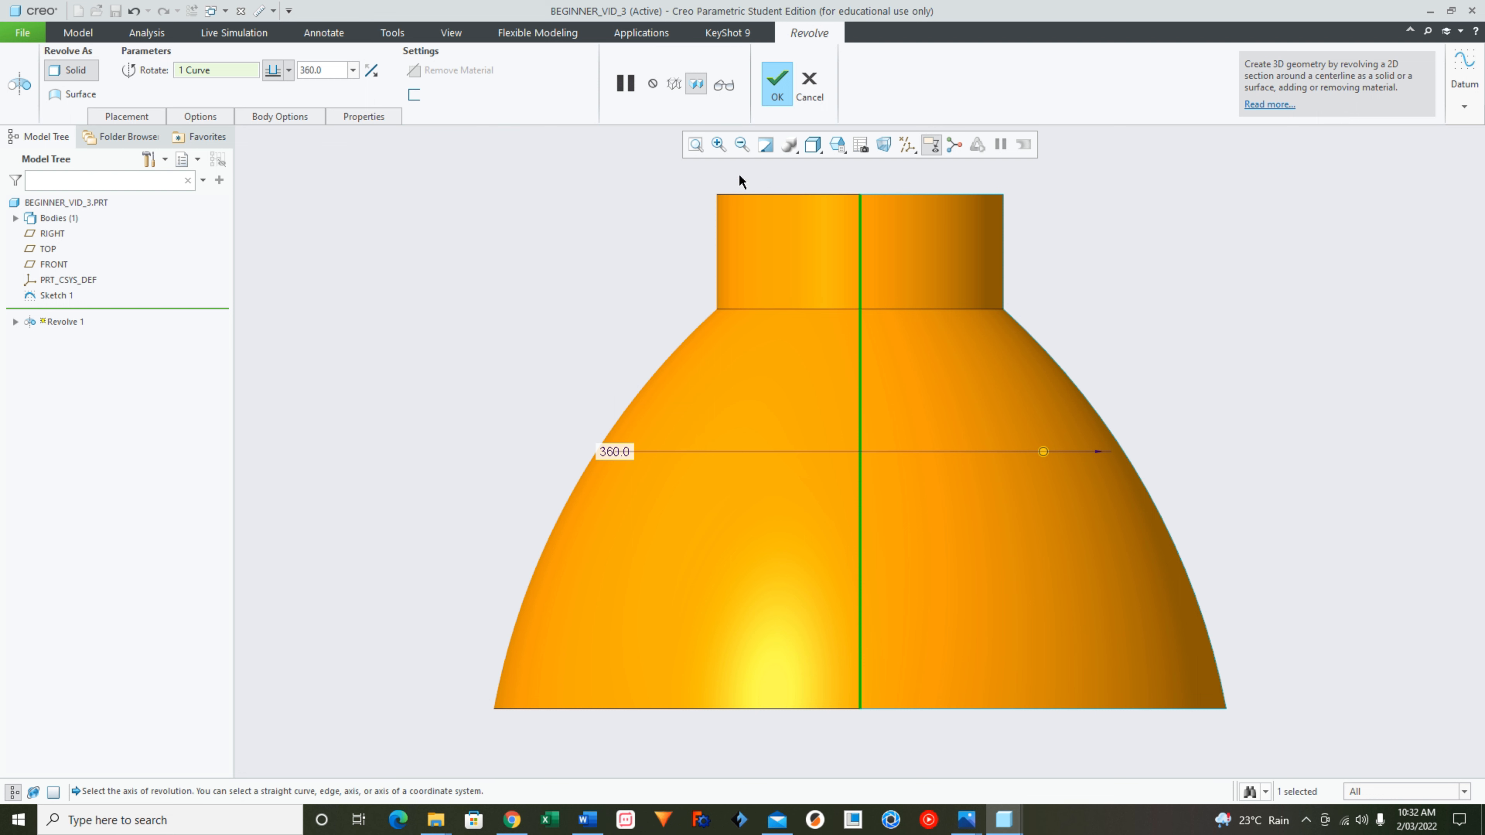
click(776, 87)
click(837, 144)
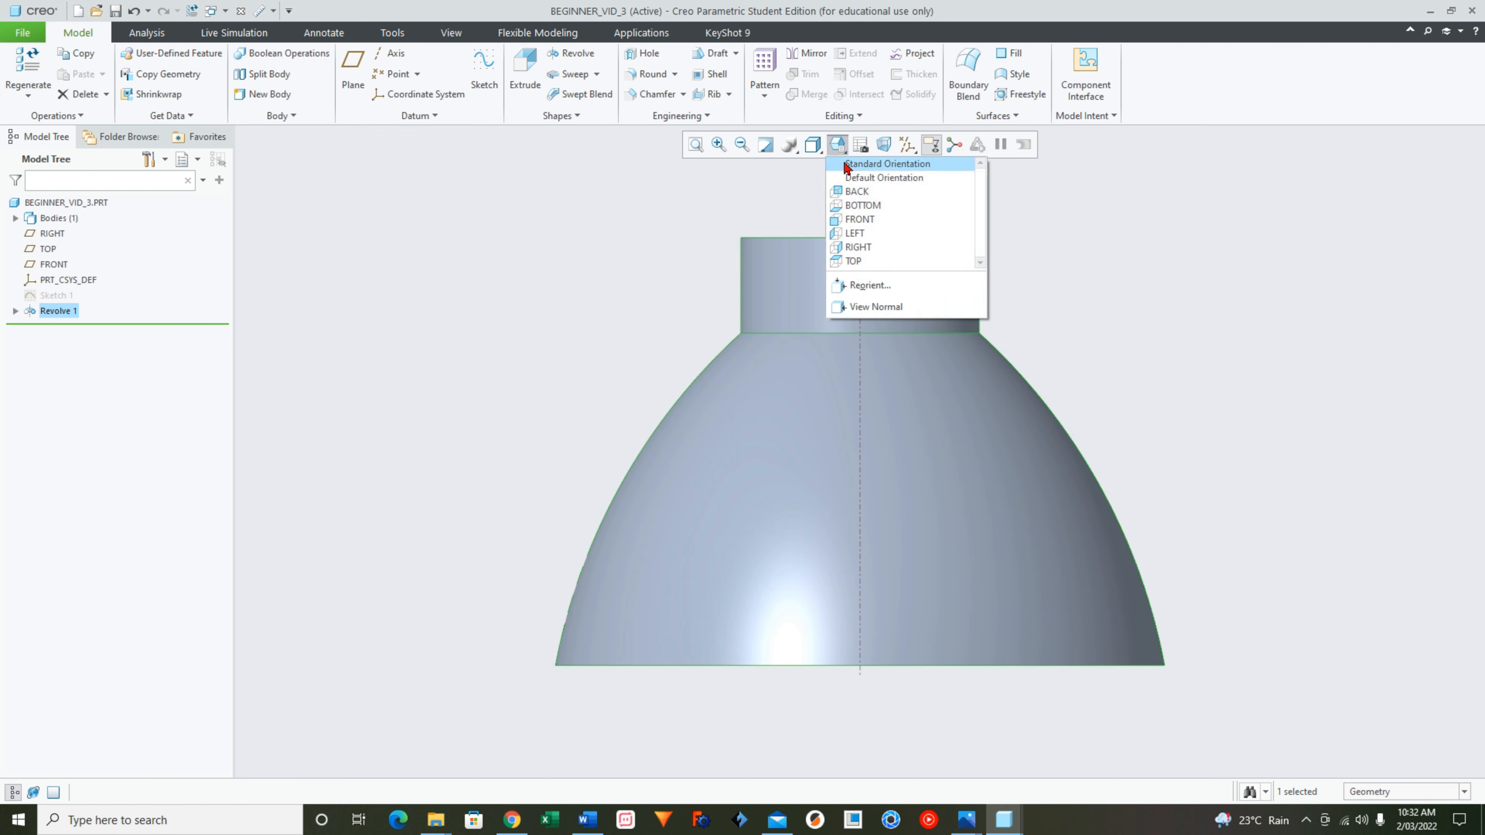
click(847, 167)
click(1018, 345)
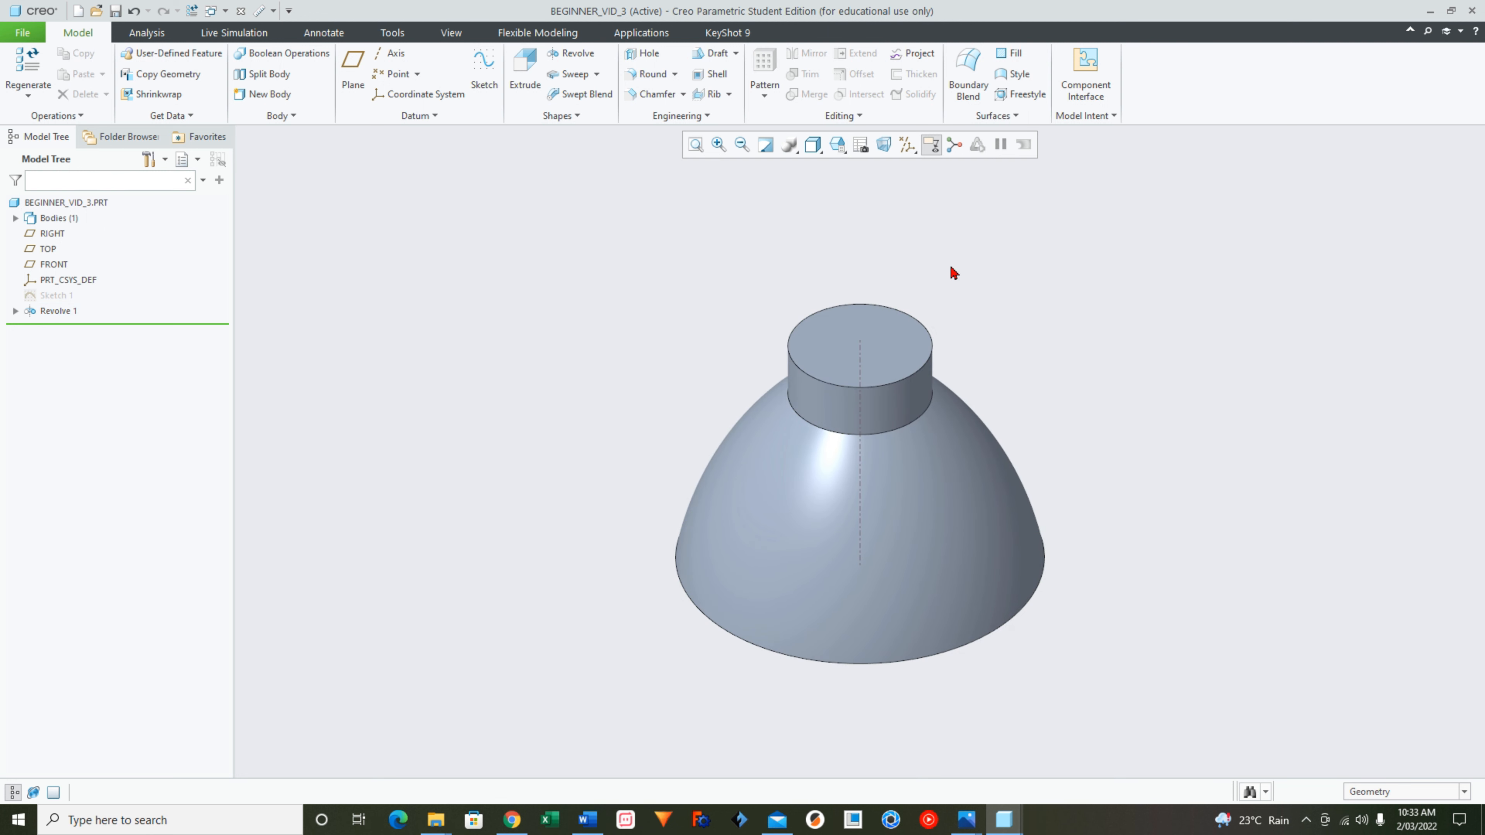
Shell the revolved body with a thickness of 5, removing the circular top face of the neck.
click(709, 80)
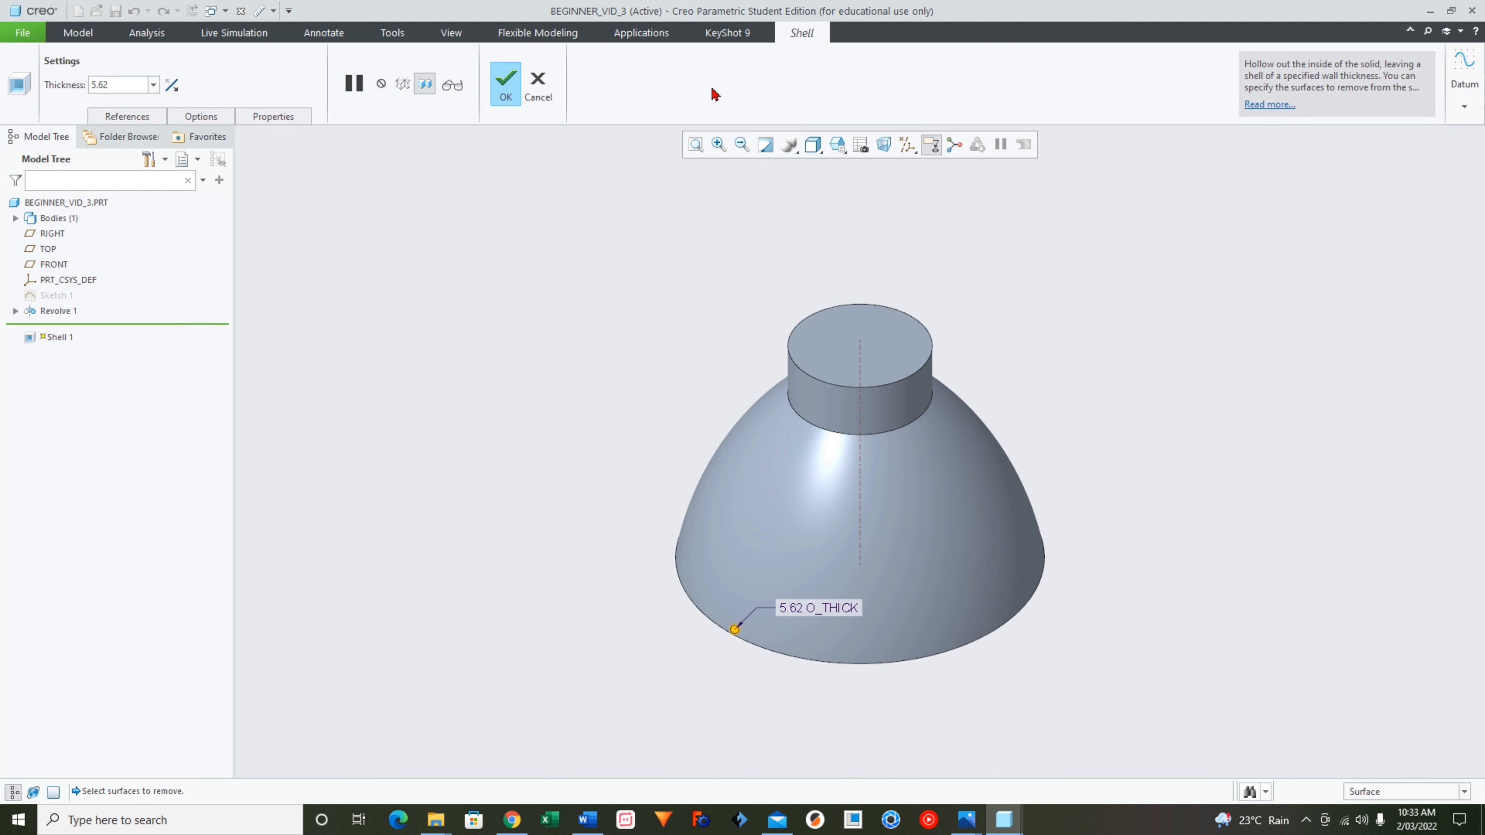
click(858, 354)
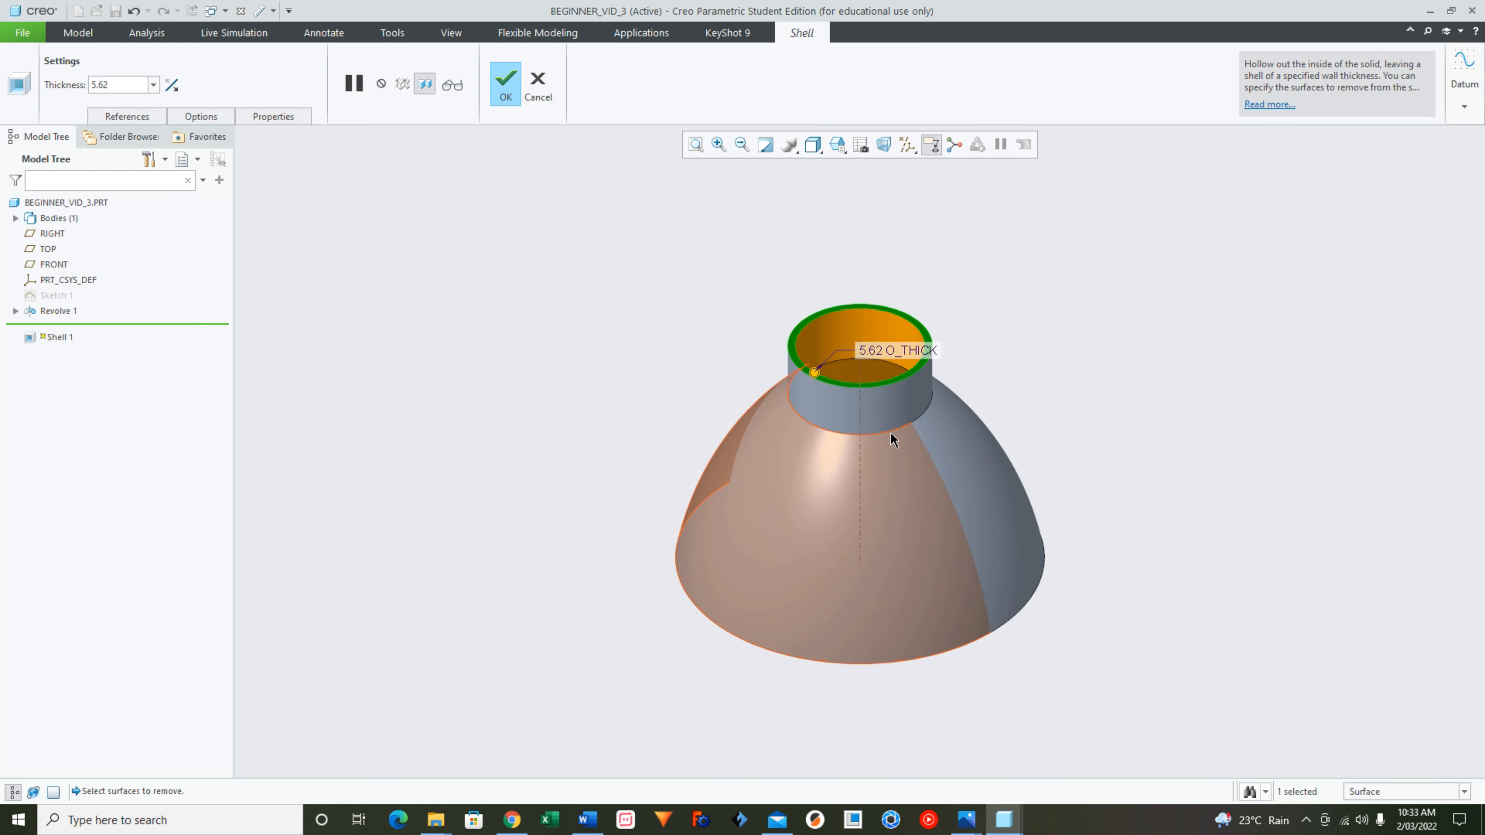
mouse_move(891, 433)
middle_down()
mouse_move(905, 507)
mouse_move(895, 399)
mouse_move(885, 423)
middle_up()
double_click(118, 91)
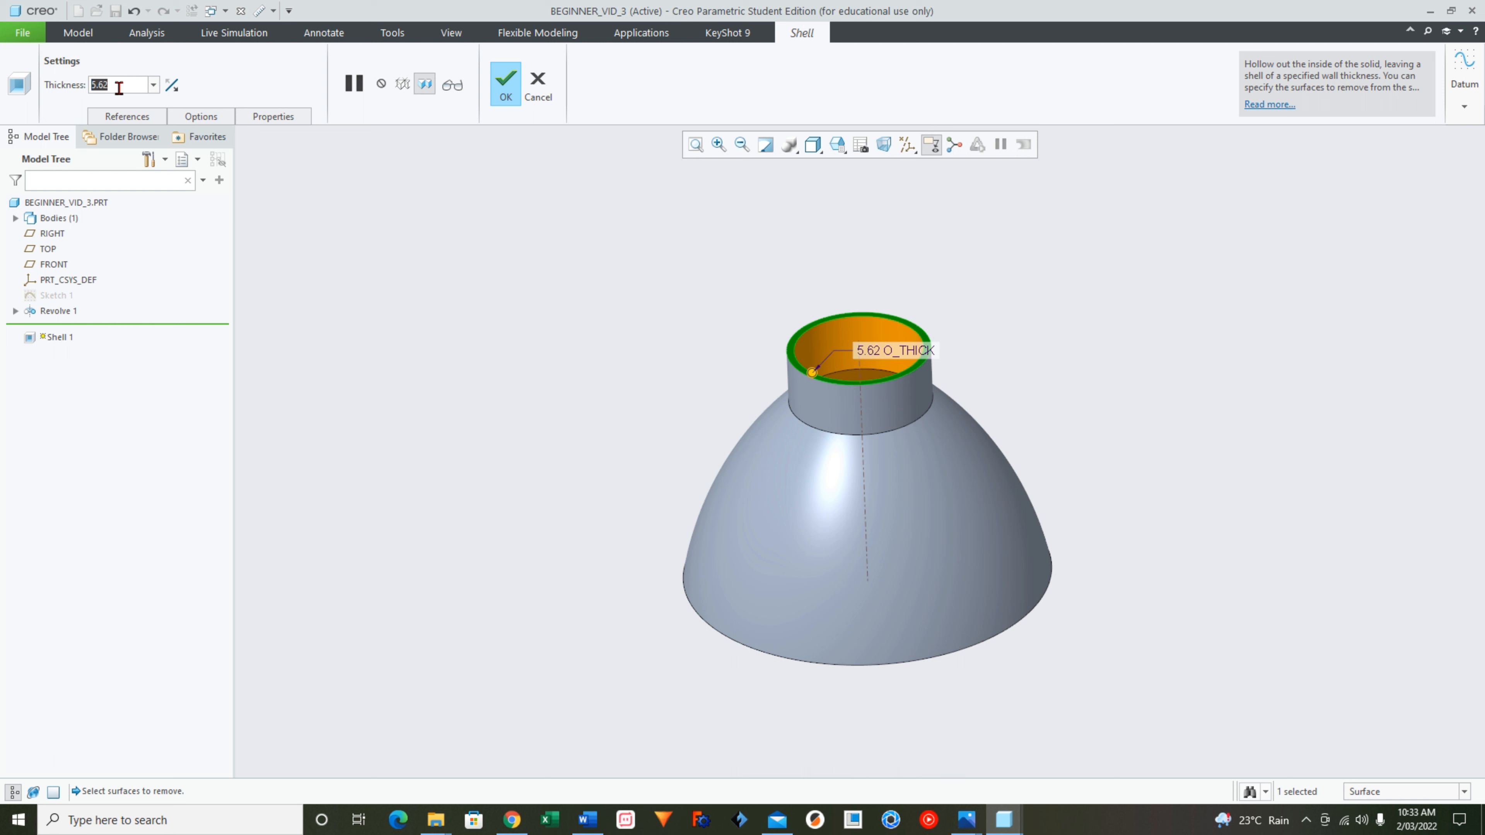
text(5)
key(Return)
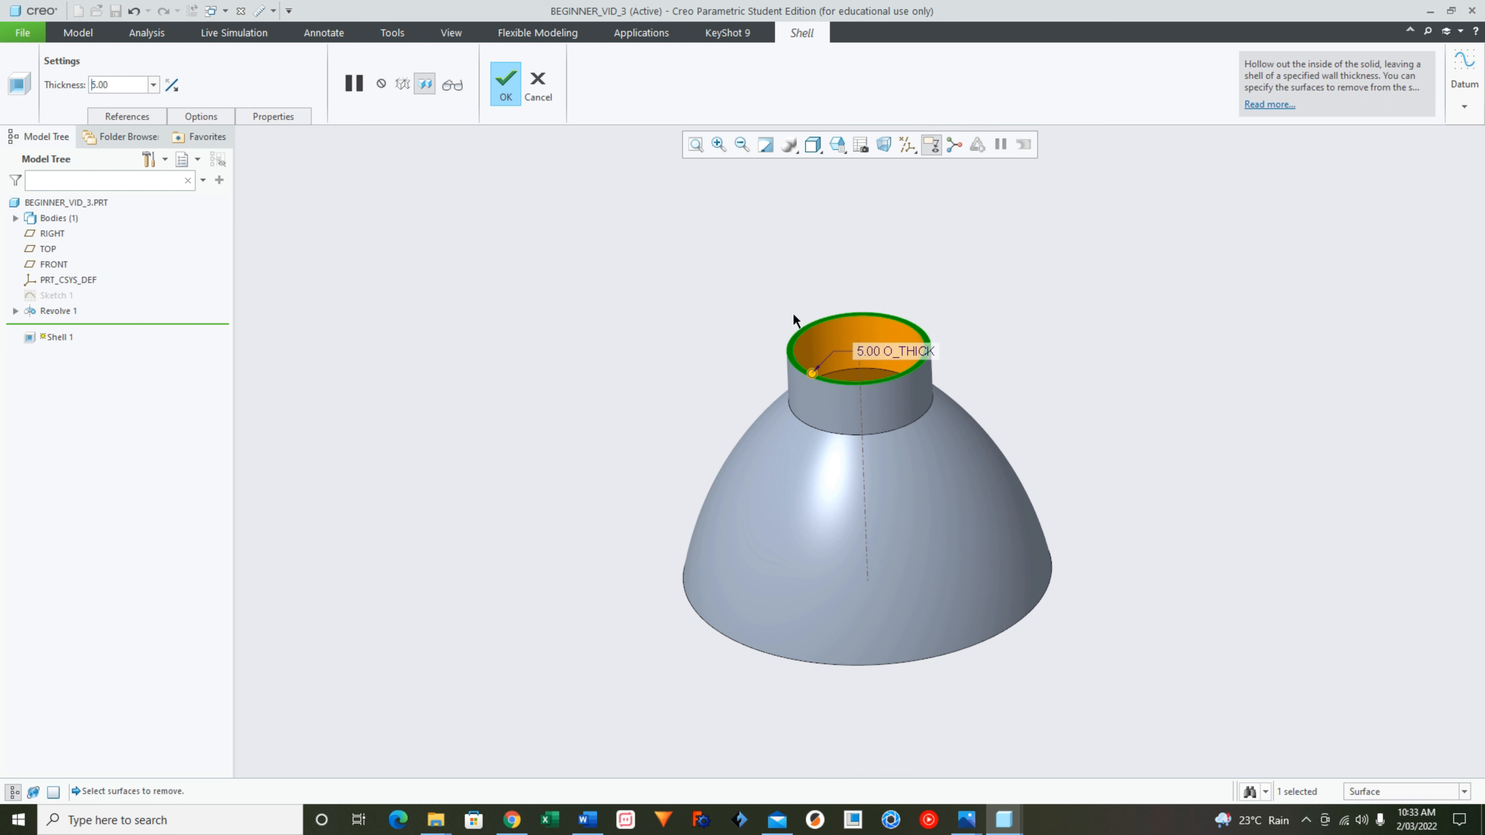
click(505, 94)
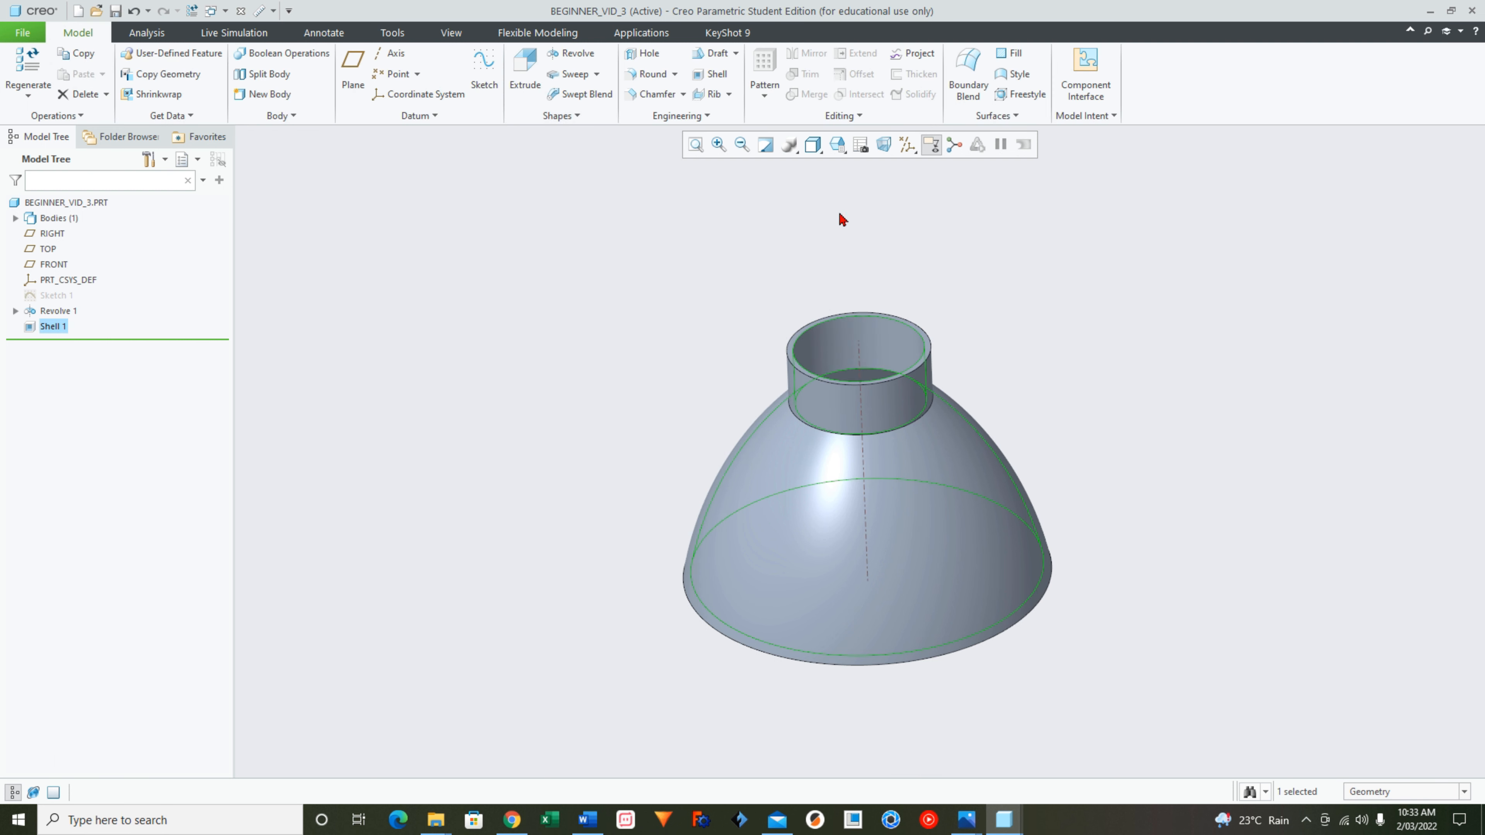
Inspect the hollow body, then delete the shell feature.
click(838, 146)
click(848, 165)
click(1096, 426)
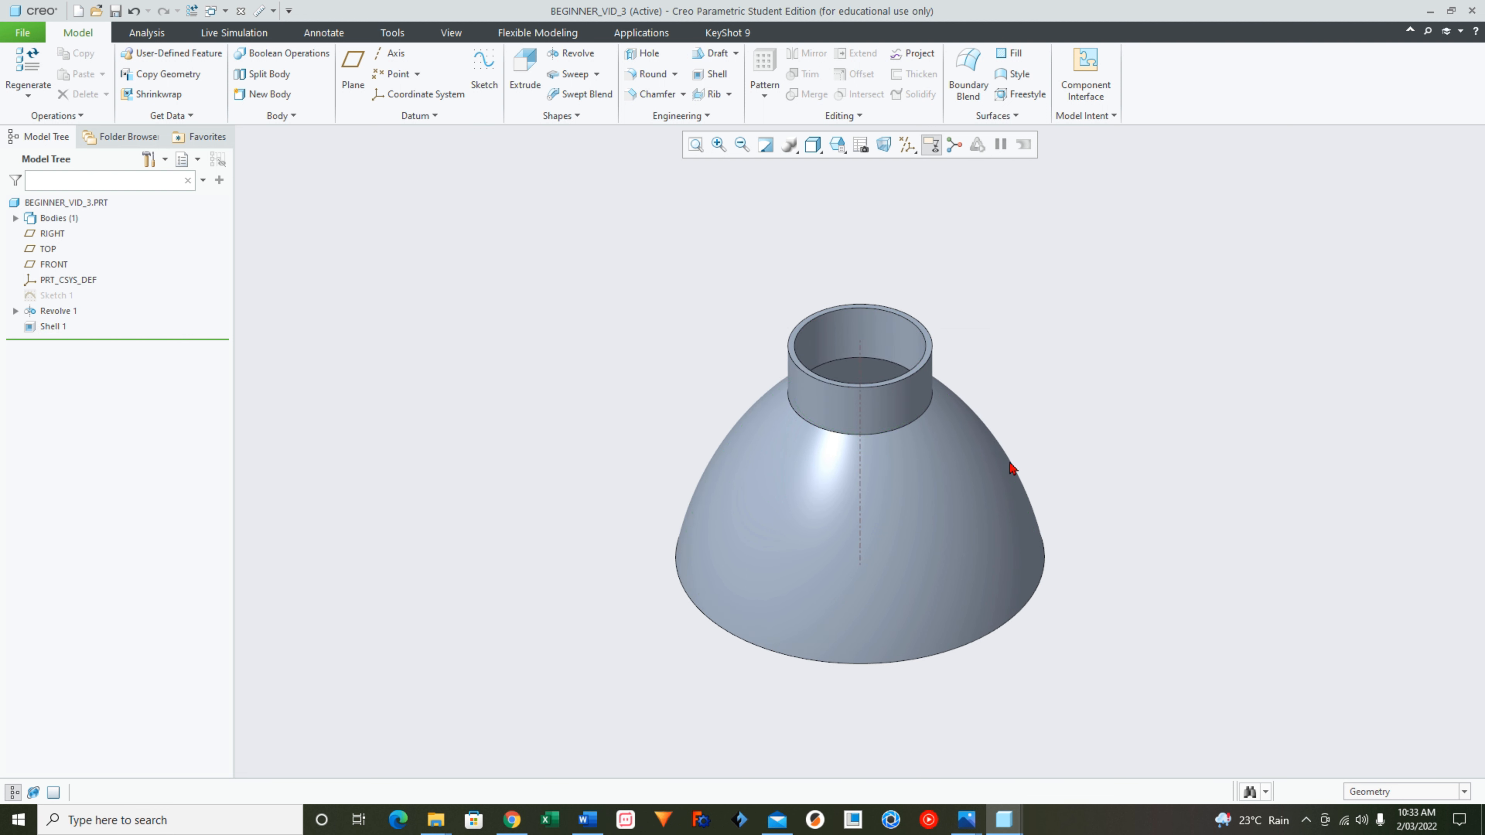
mouse_move(922, 457)
middle_down()
mouse_move(917, 372)
mouse_move(879, 497)
mouse_move(893, 428)
middle_up()
click(52, 330)
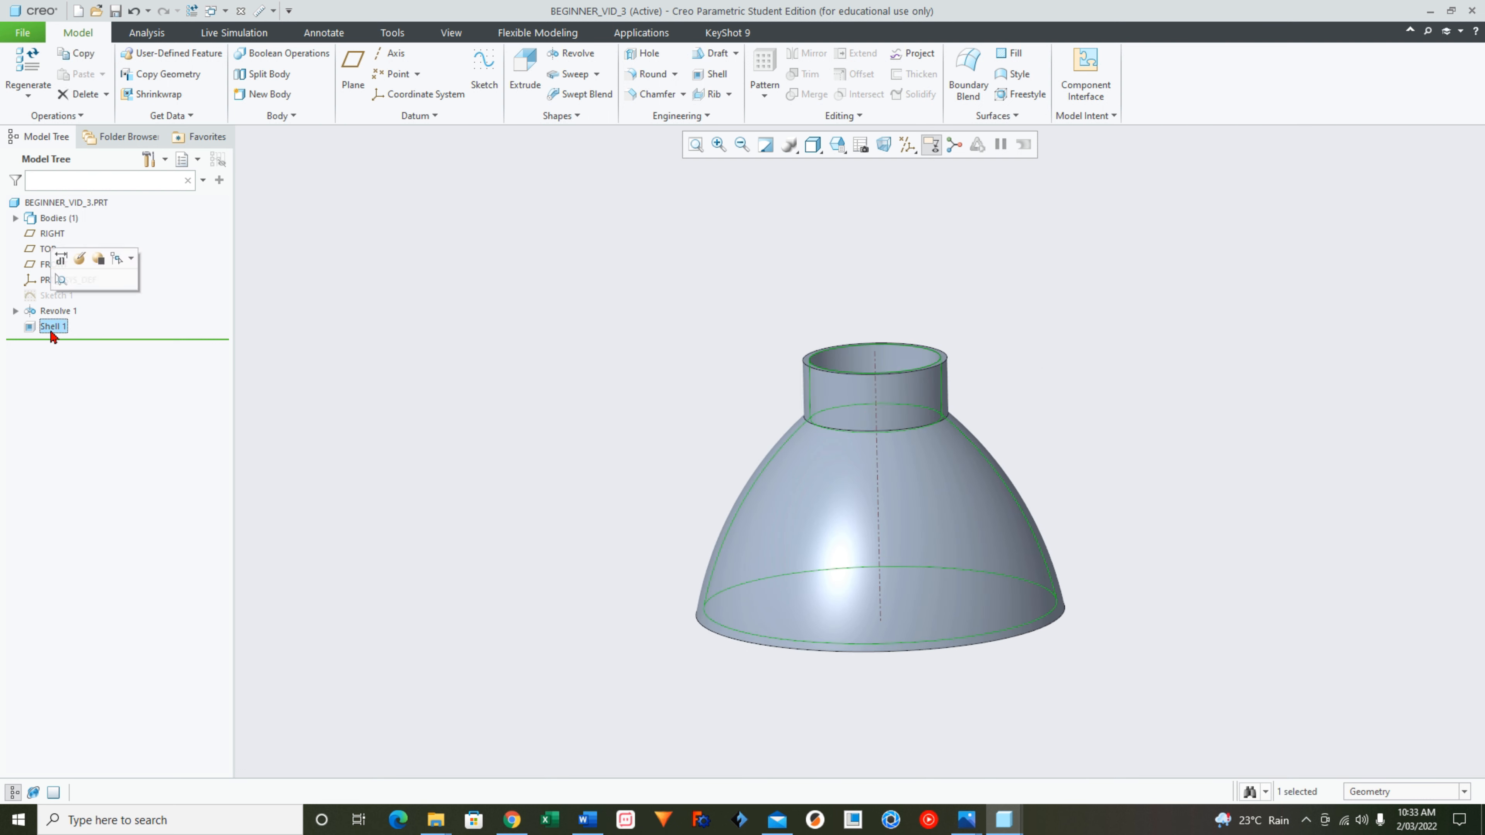
right_click(52, 330)
click(90, 408)
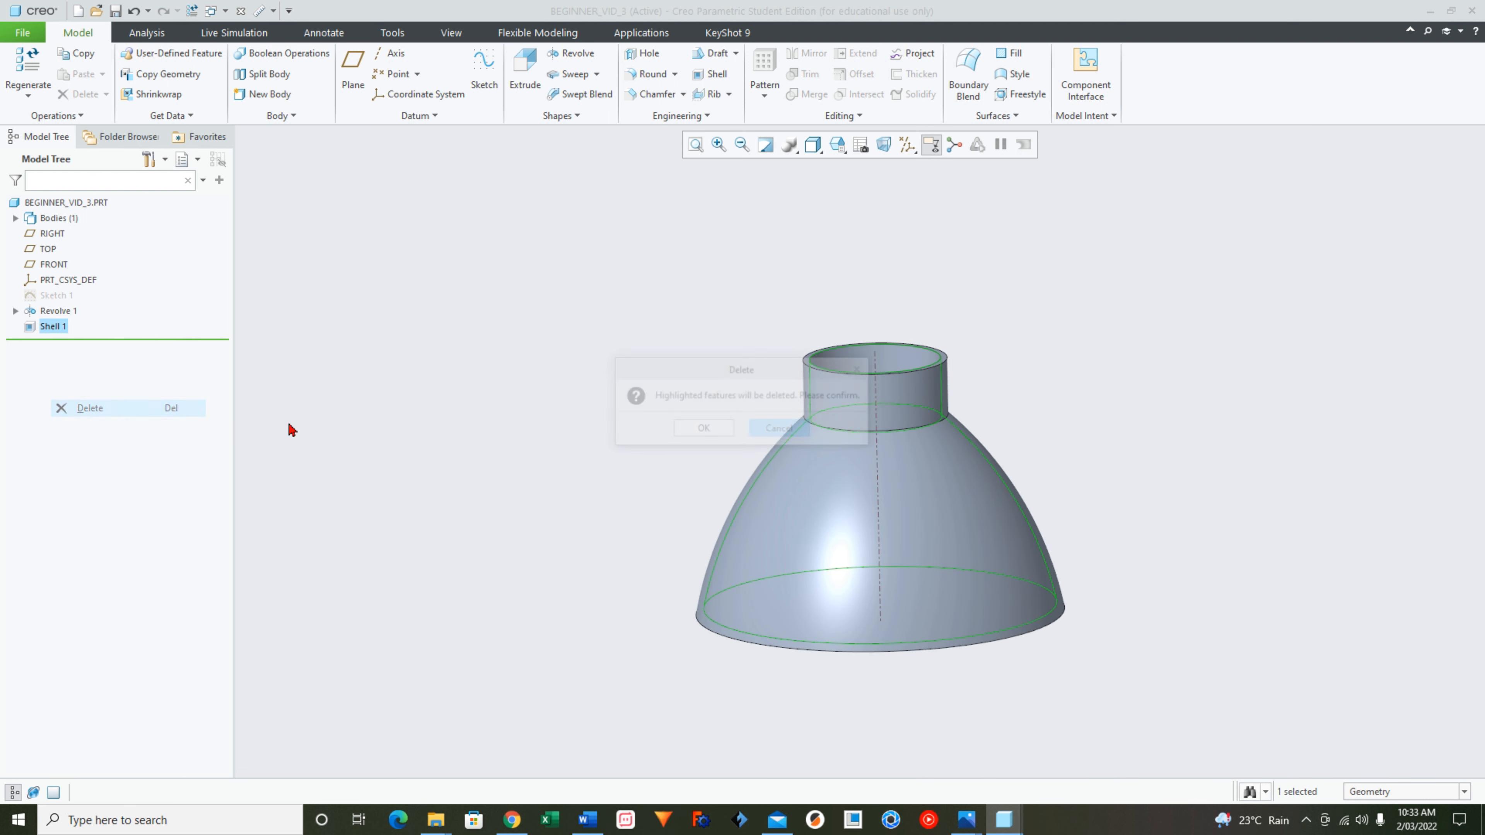
click(707, 428)
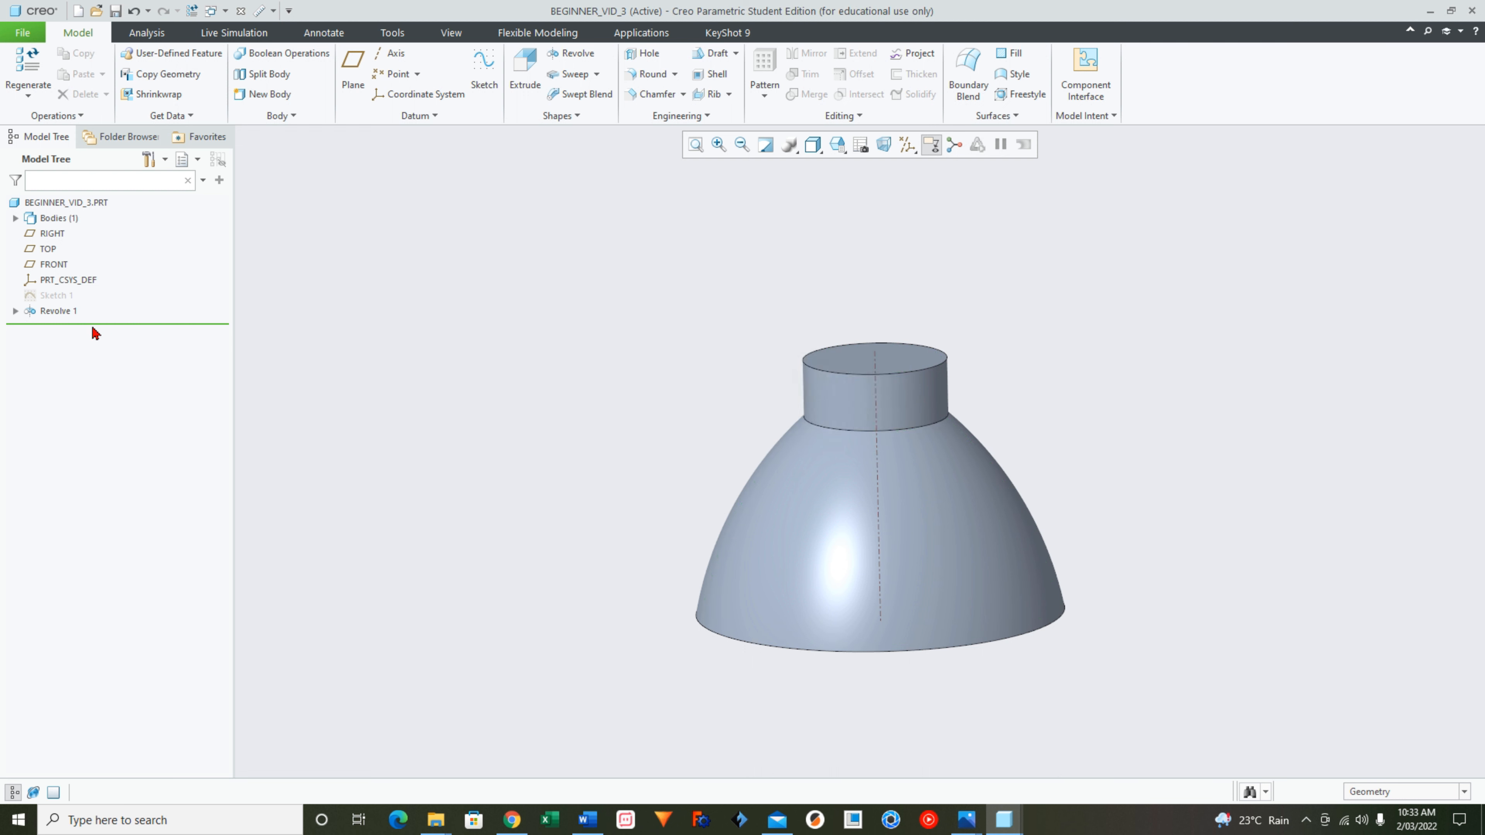
Reopen the definition of Sketch 1, examine the bell-shaped profile parallel to the screen, and leave the sketch without saving changes.
click(59, 297)
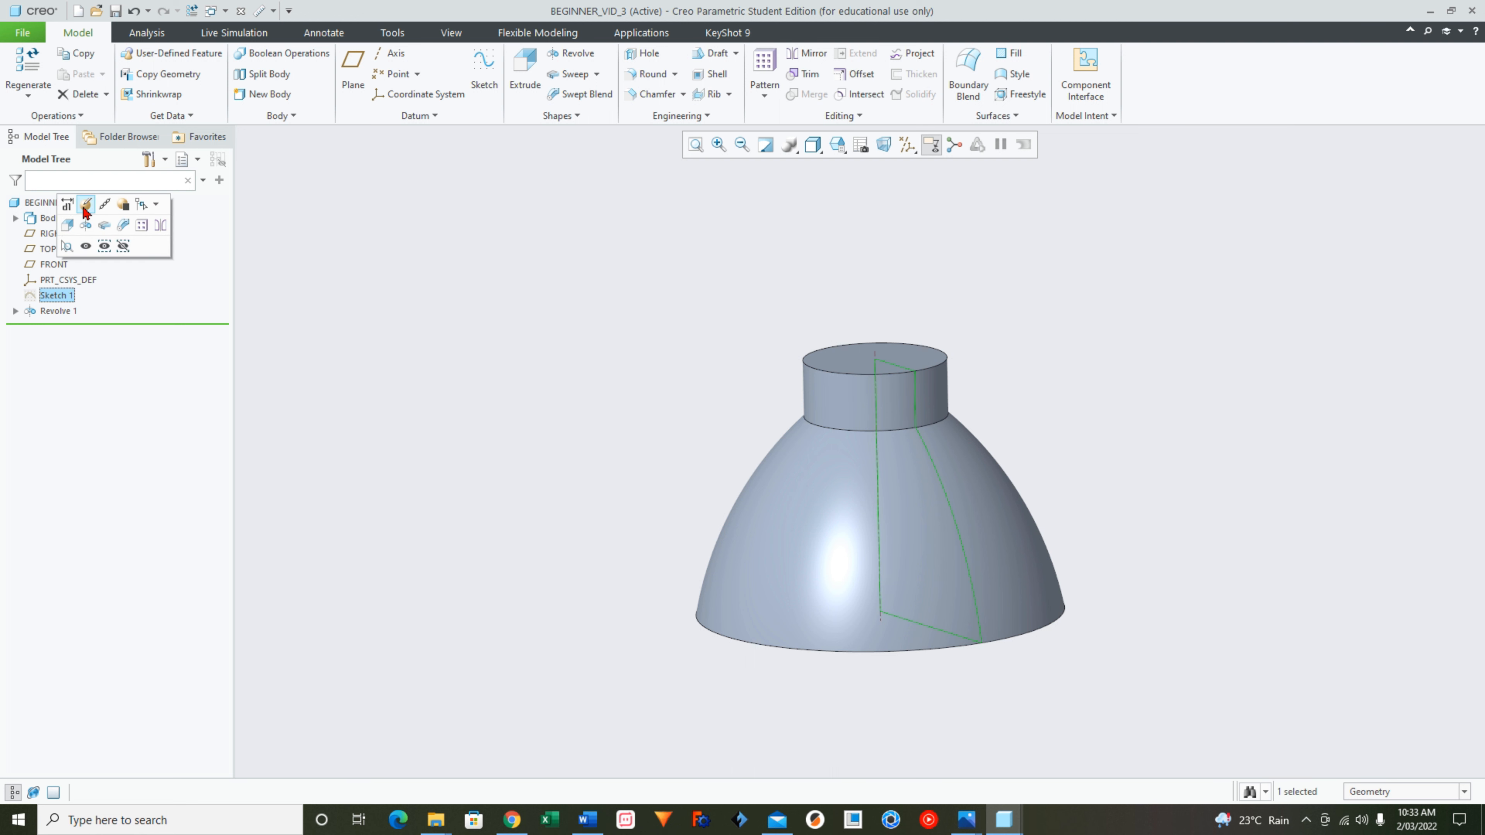
click(88, 206)
click(895, 144)
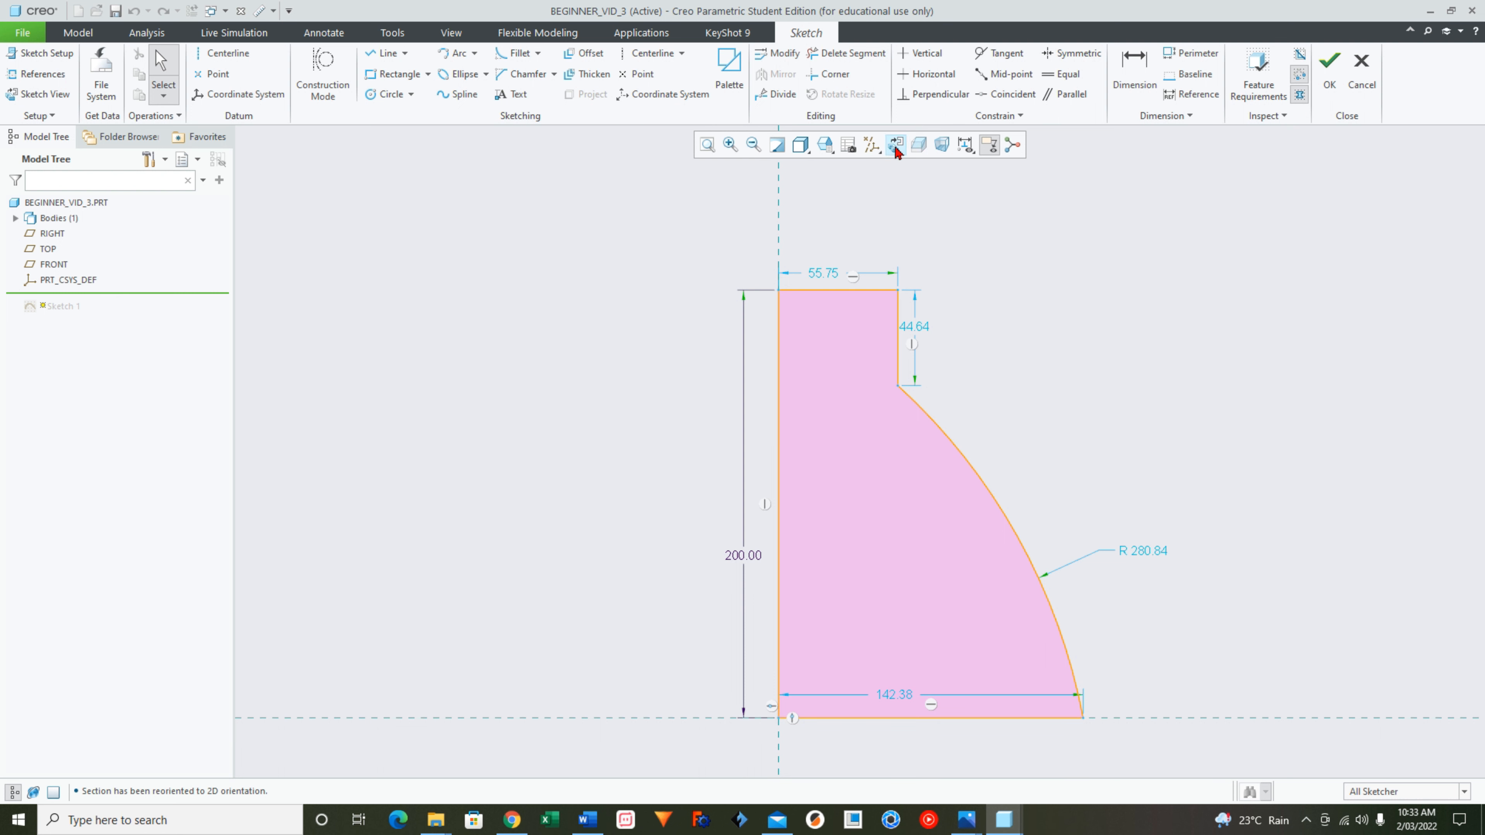
click(1368, 88)
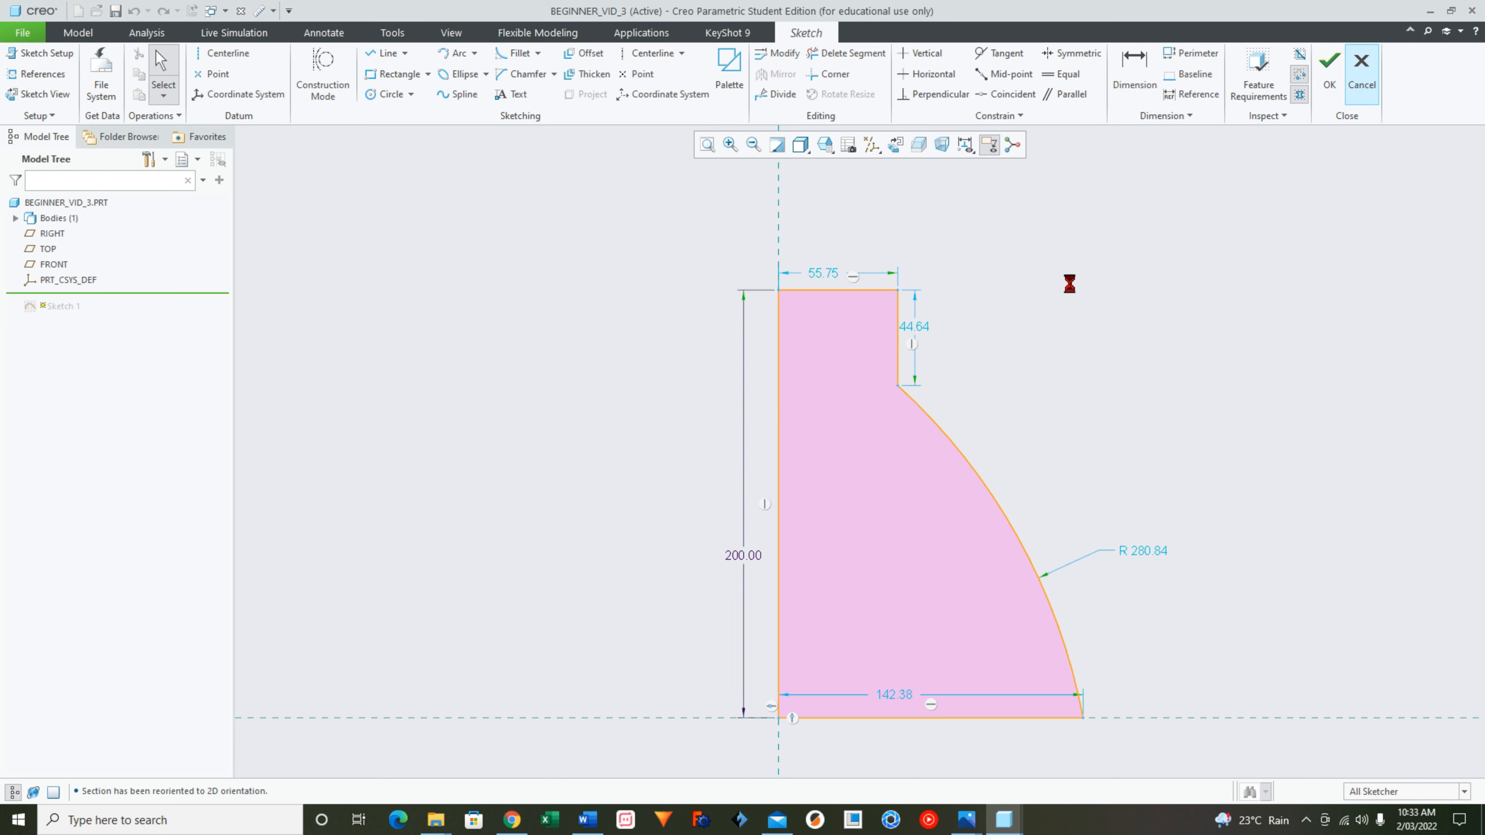
click(847, 438)
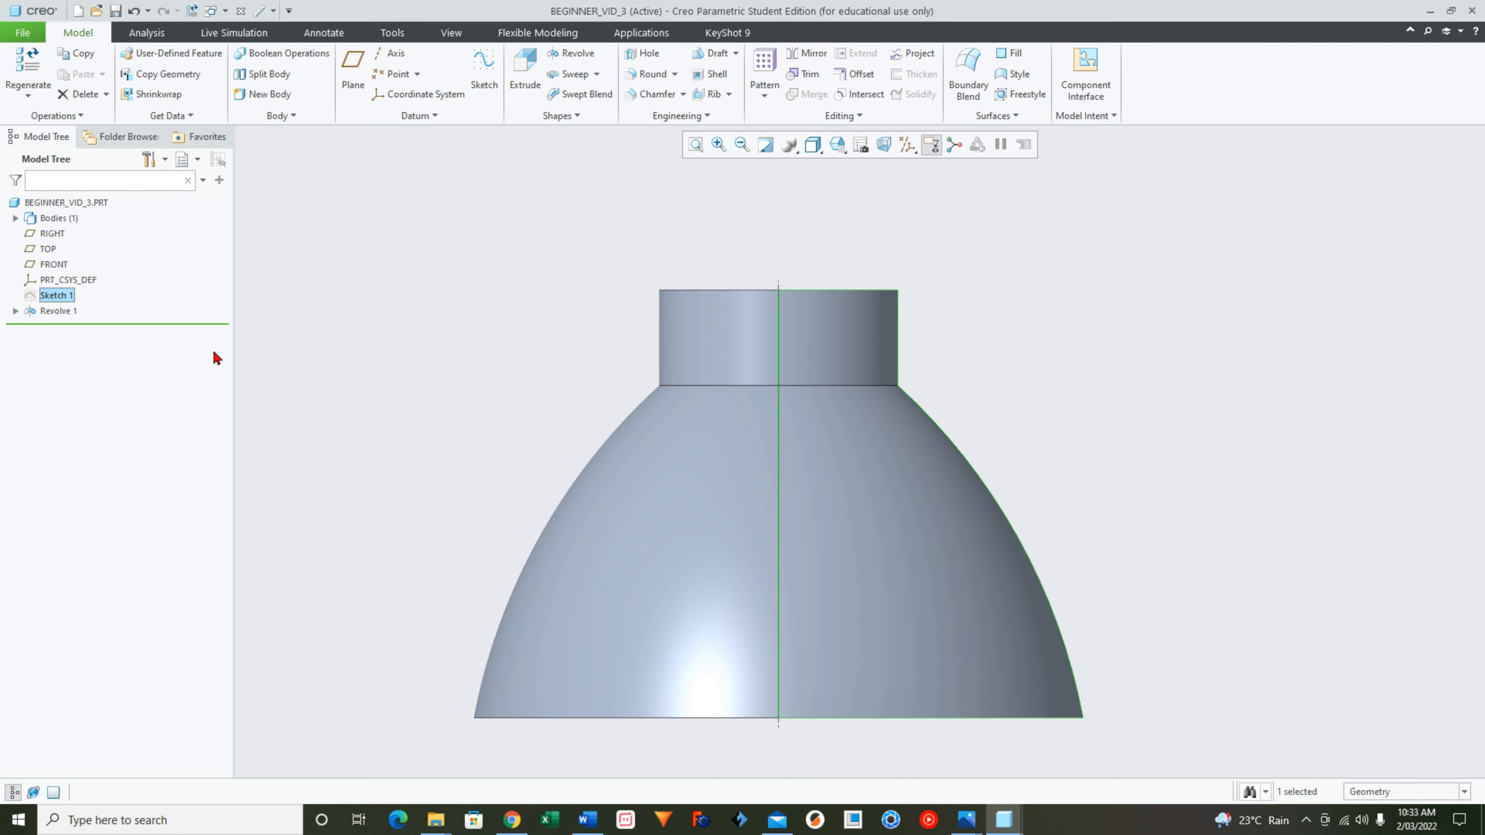
Delete Sketch 1 together with the dependent Revolve 1 feature.
right_click(48, 296)
click(85, 393)
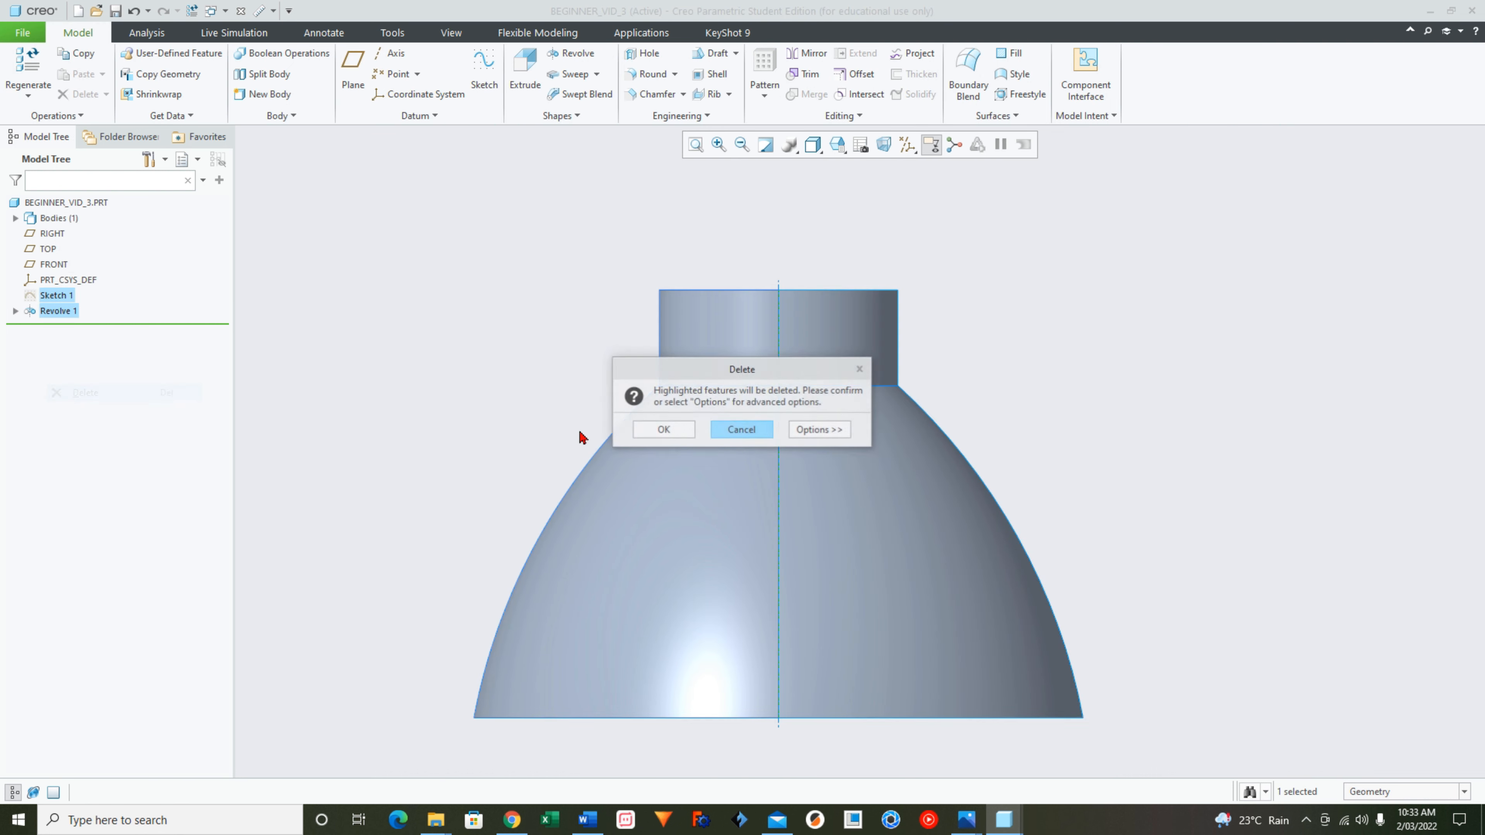
click(671, 430)
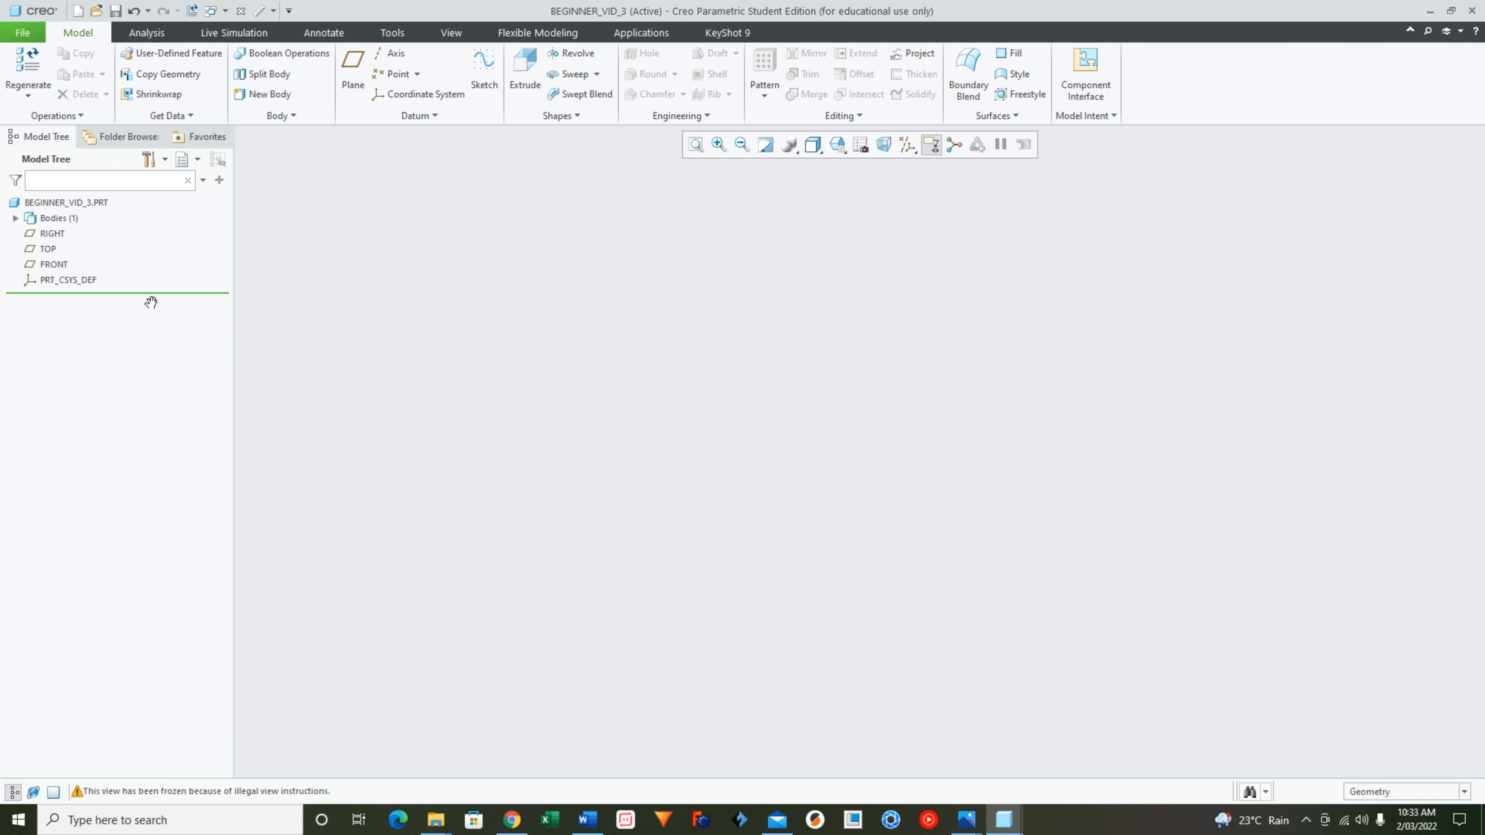
Start a sketch on the FRONT plane and draw a horizontal line rightward from the origin, setting its length to 400.
click(42, 266)
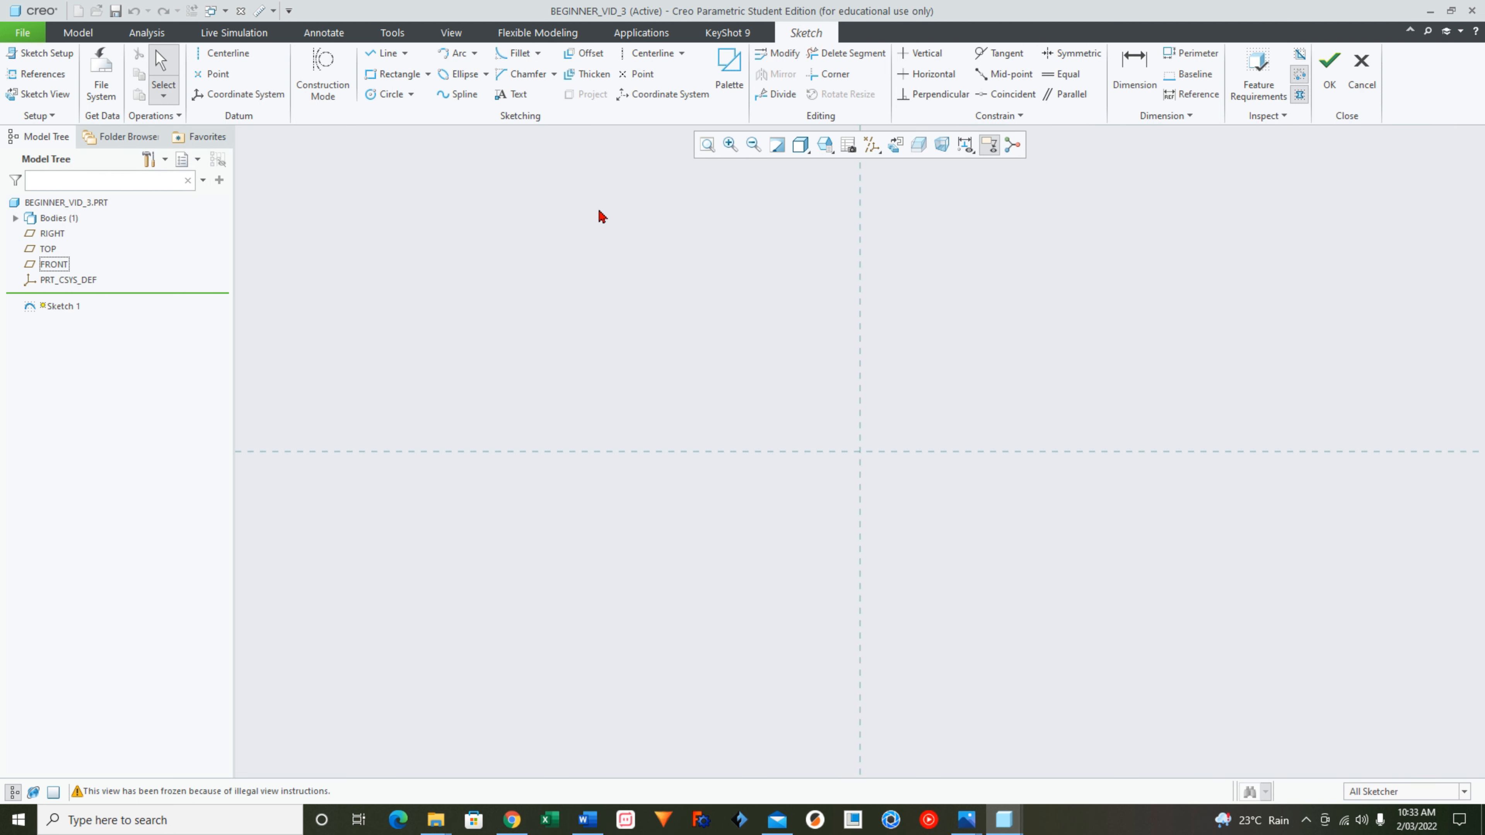
key(l)
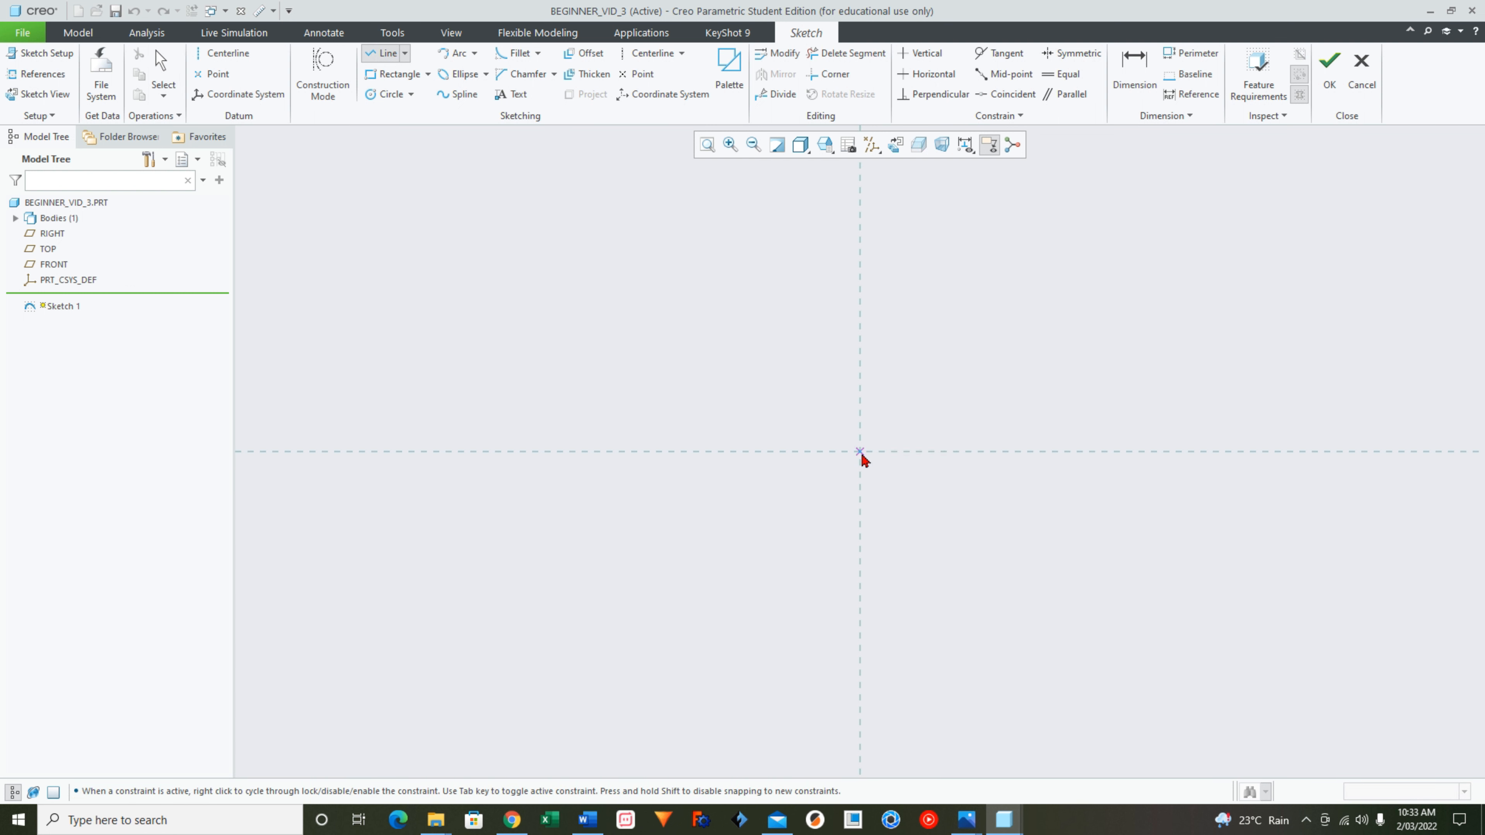
click(1213, 452)
middle_click(1148, 514)
middle_click(1134, 526)
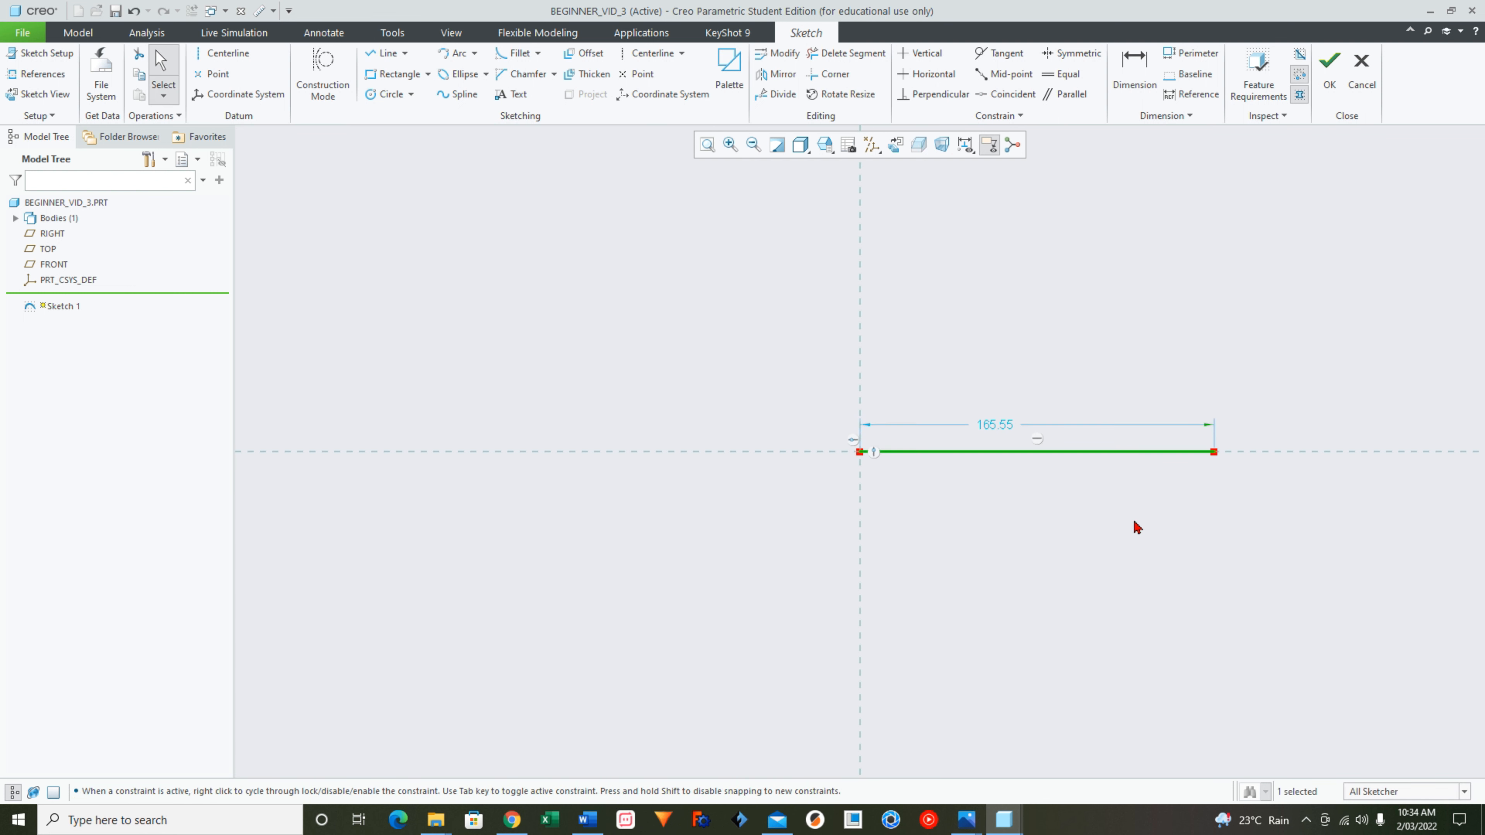
double_click(996, 425)
text(400)
key(Return)
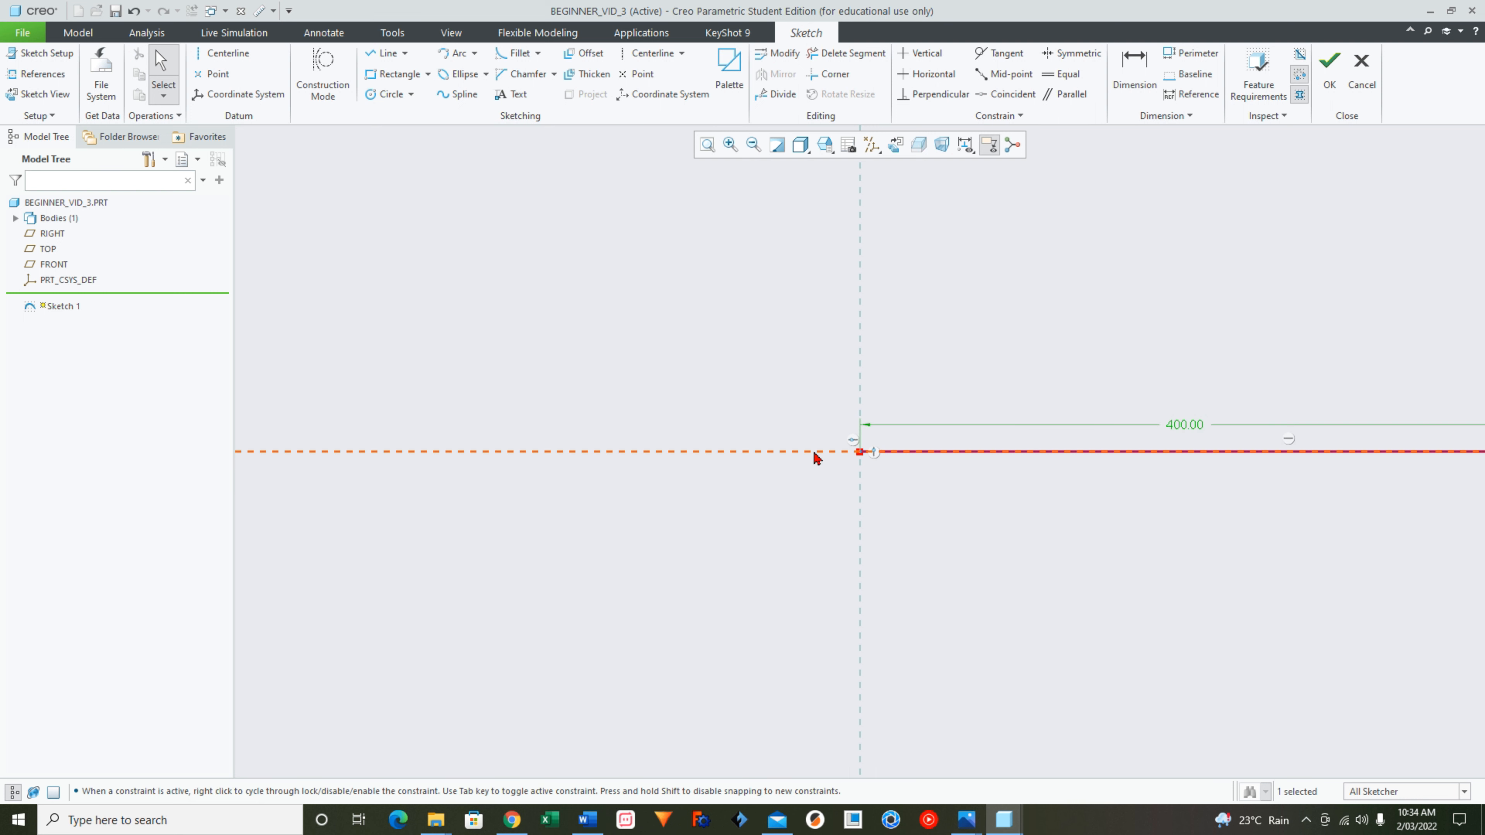
Draw a vertical line up from the right end of the base line and set its length to 80.
click(707, 144)
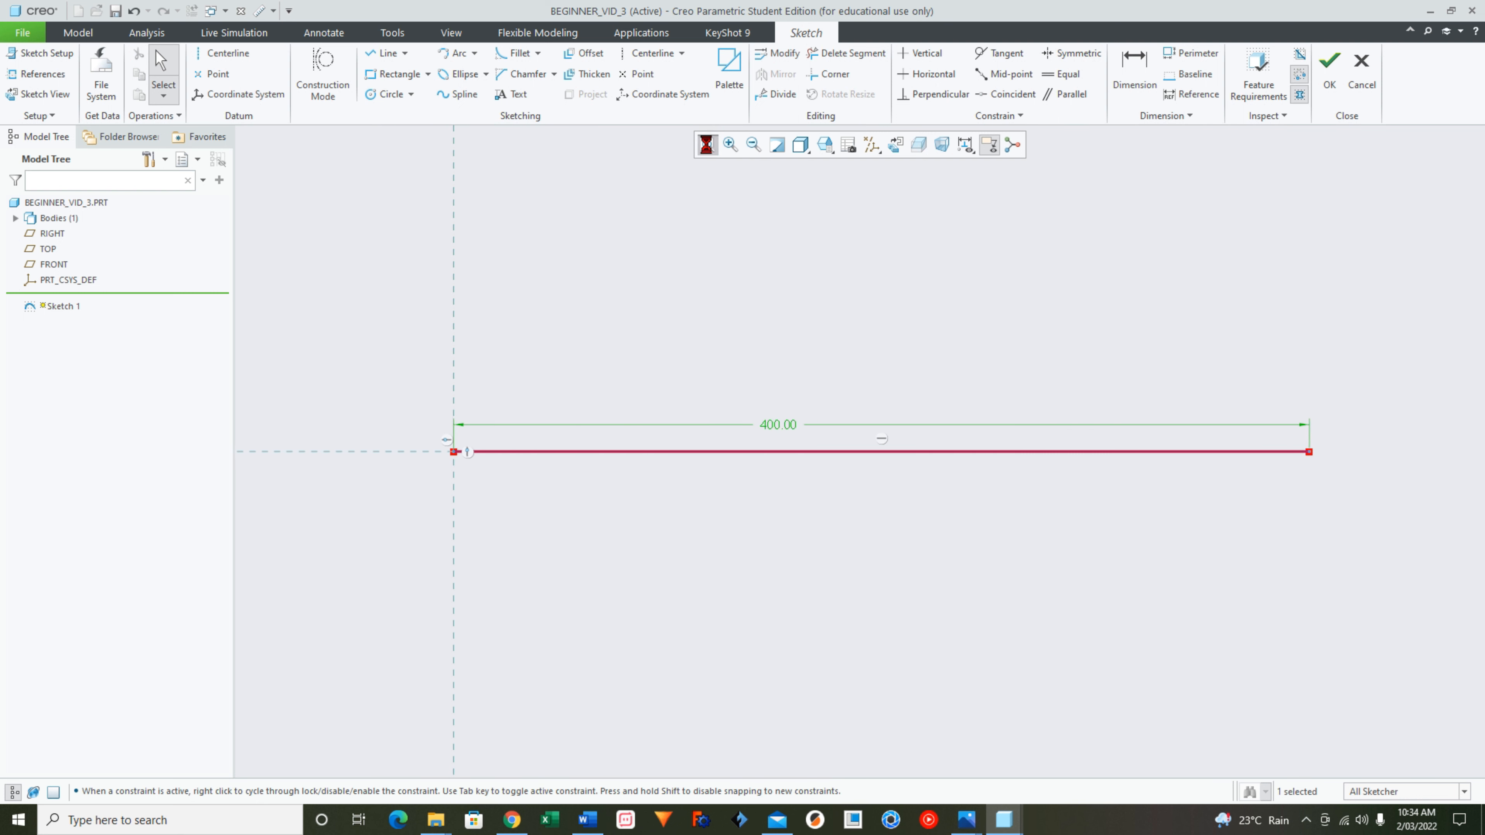
key(l)
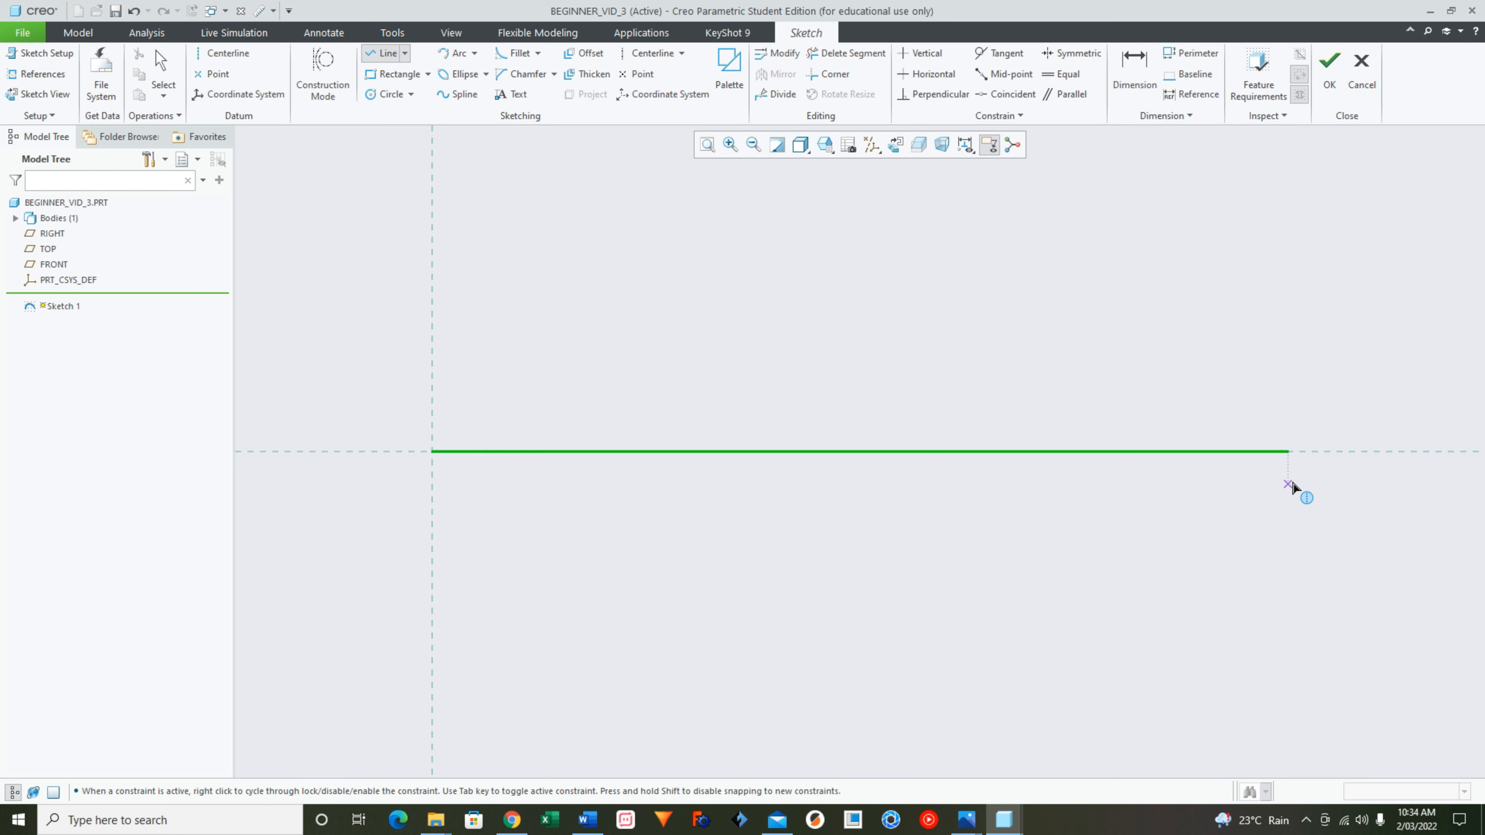
click(1288, 451)
click(1287, 340)
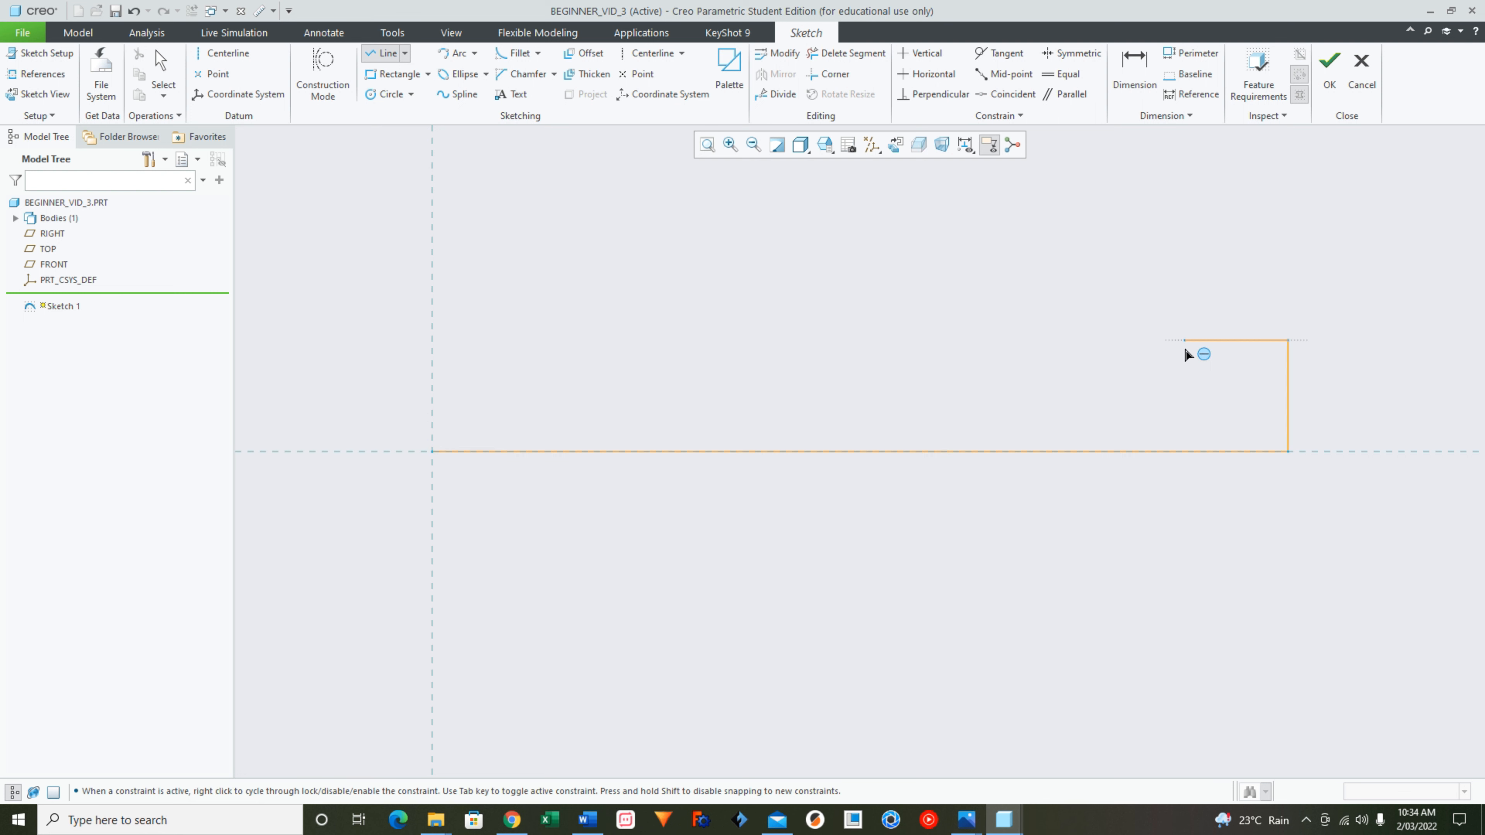
middle_click(1172, 379)
middle_click(1171, 379)
double_click(1250, 409)
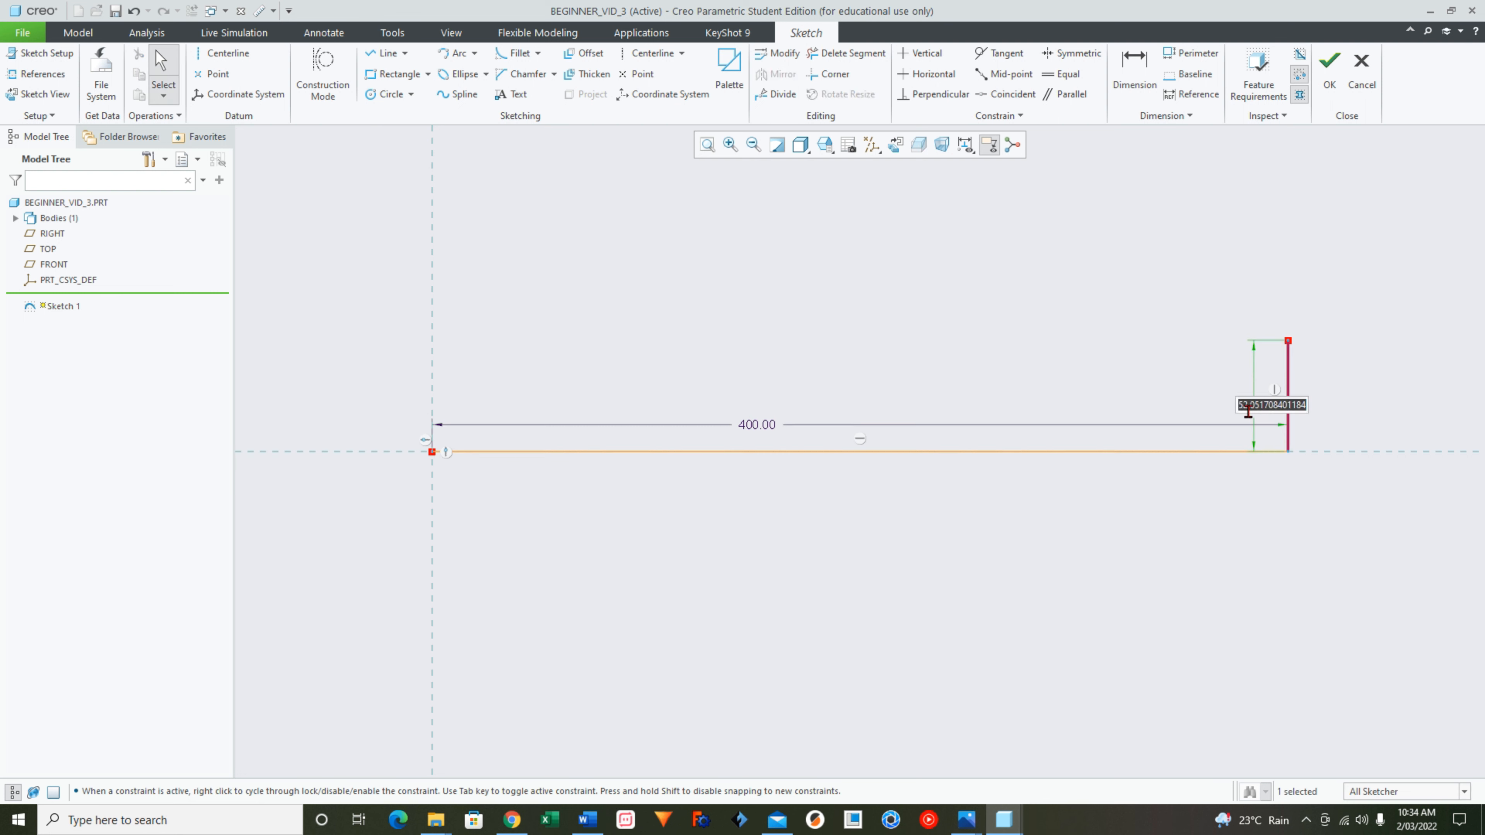
text(80)
key(Return)
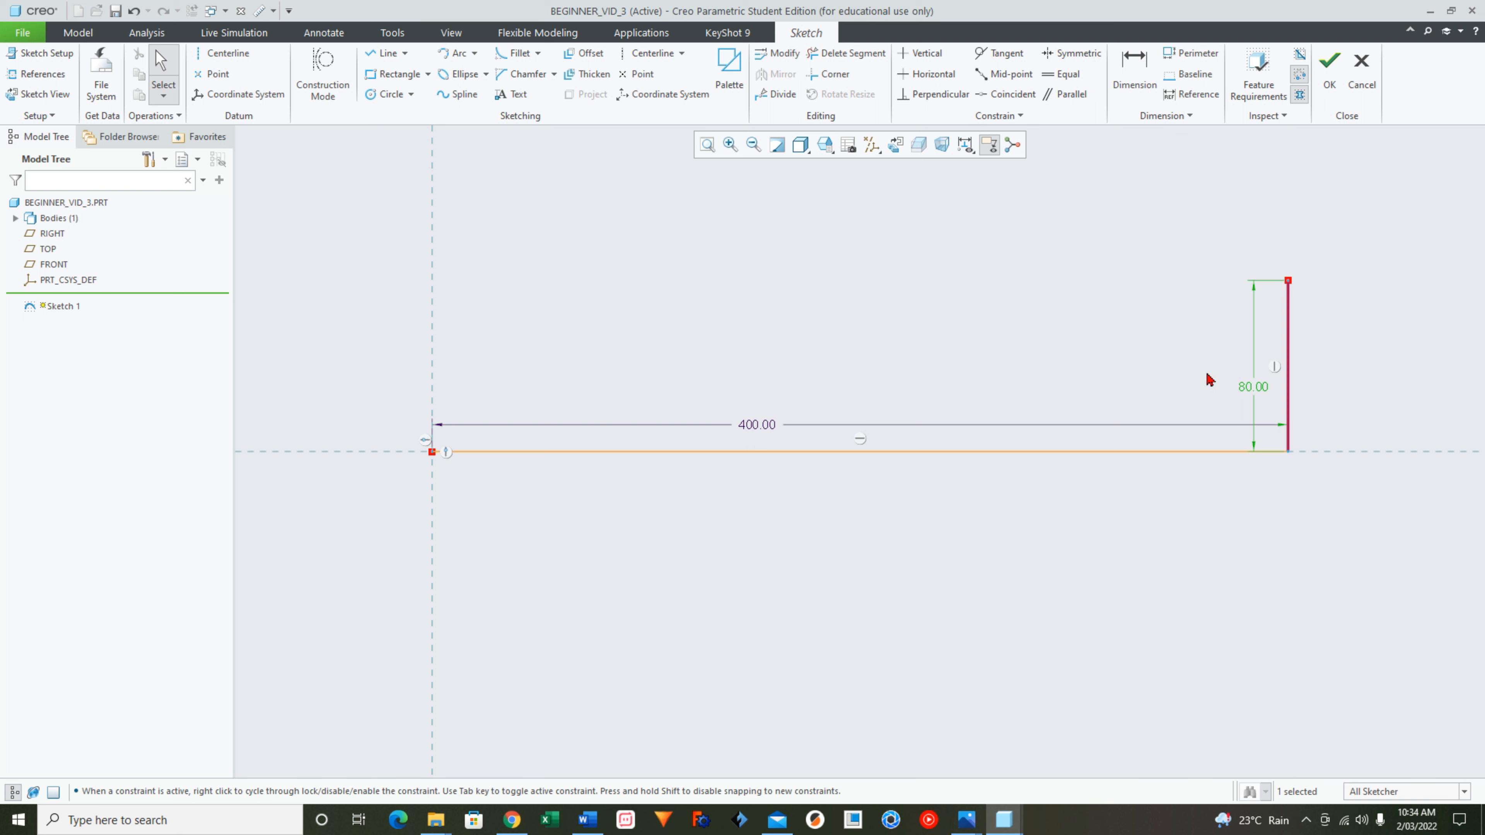
From the vertical line's upper end, draw a horizontal line about 128 long leftward, then a short vertical rise set to 5.
key(l)
click(1288, 280)
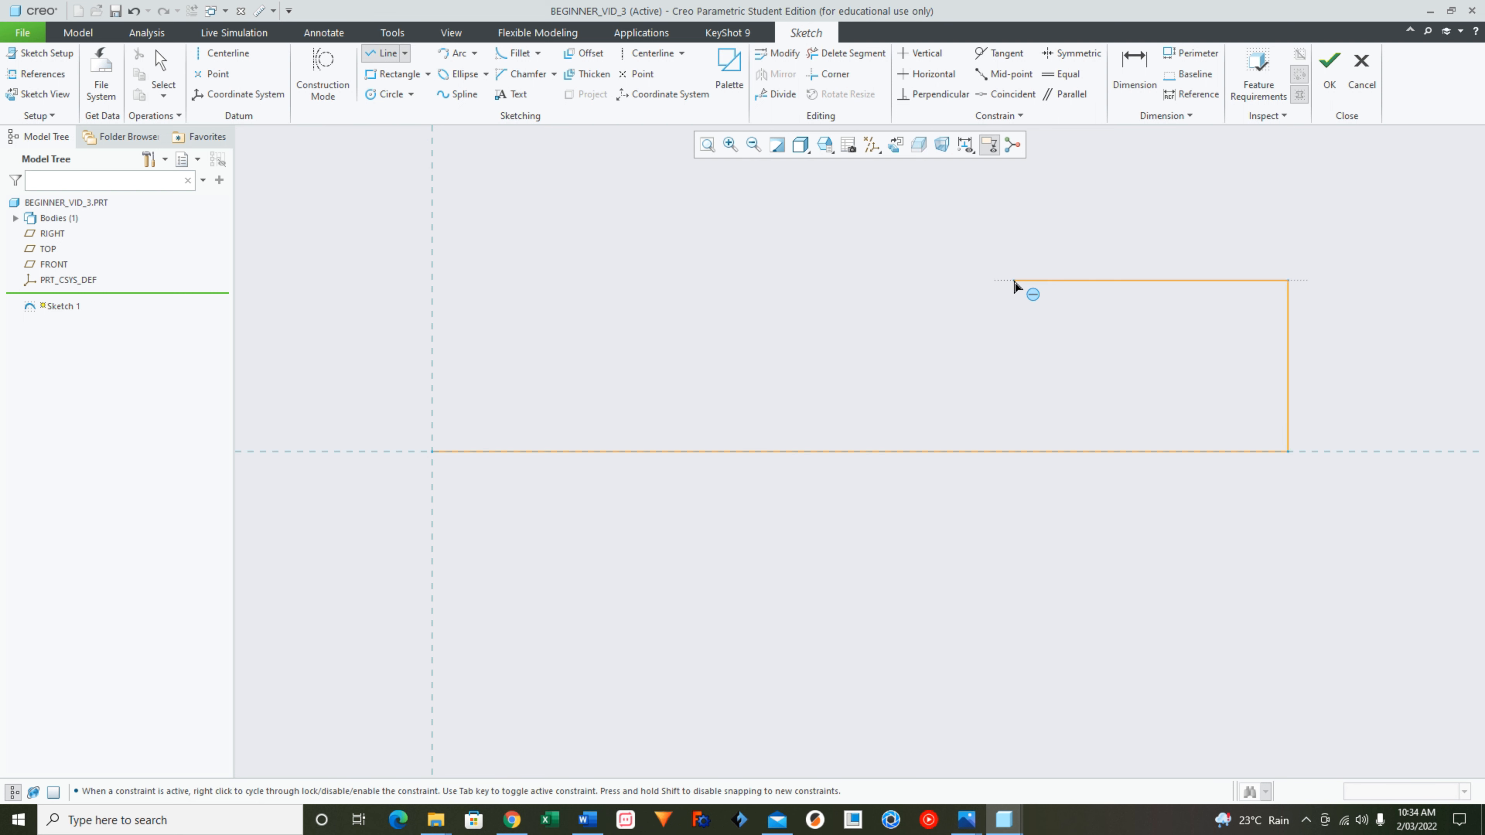
click(1013, 281)
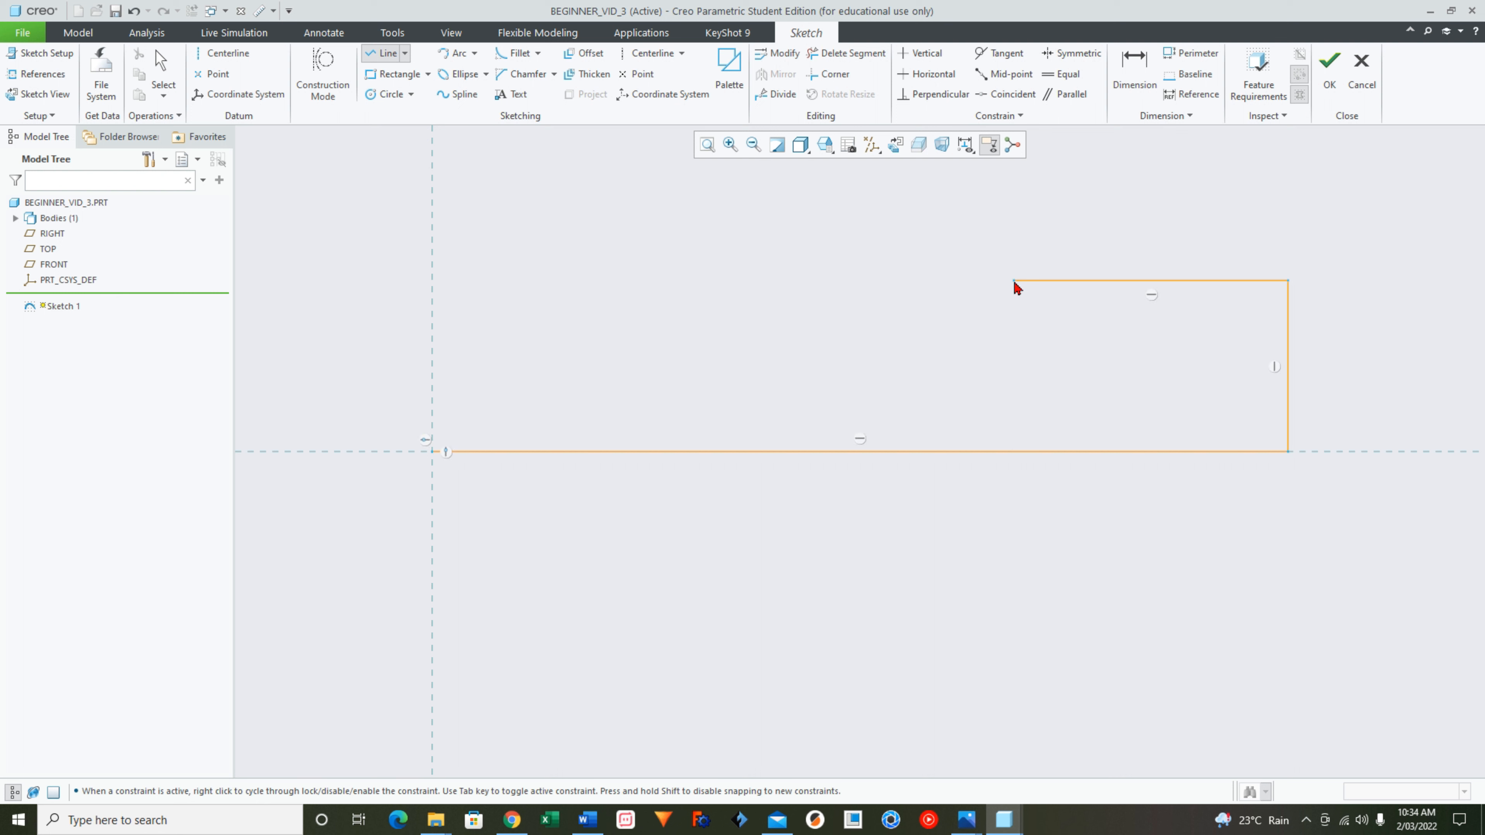
click(1013, 258)
middle_click(1029, 266)
double_click(980, 271)
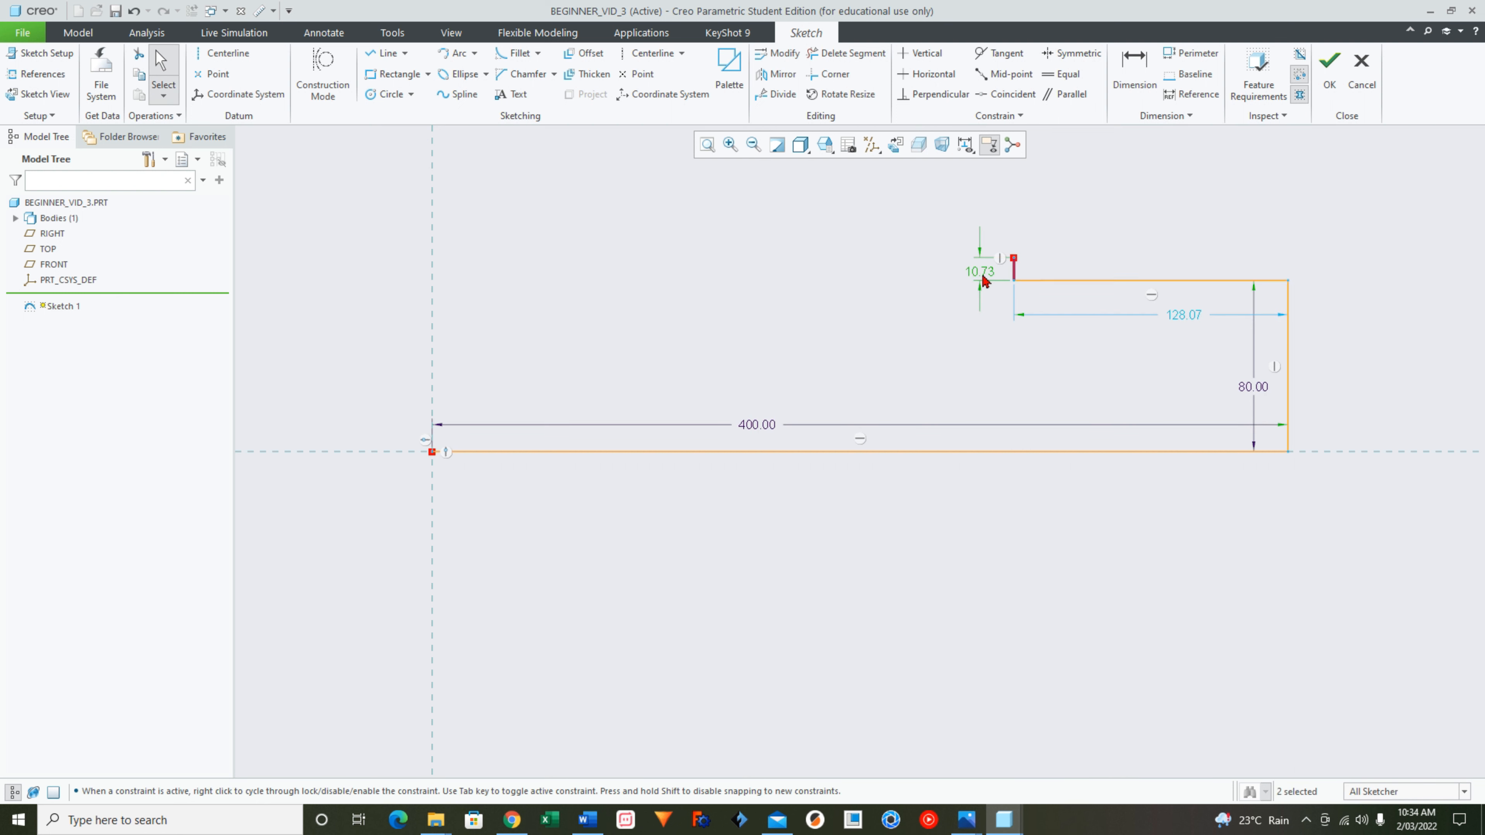
text(5)
key(Return)
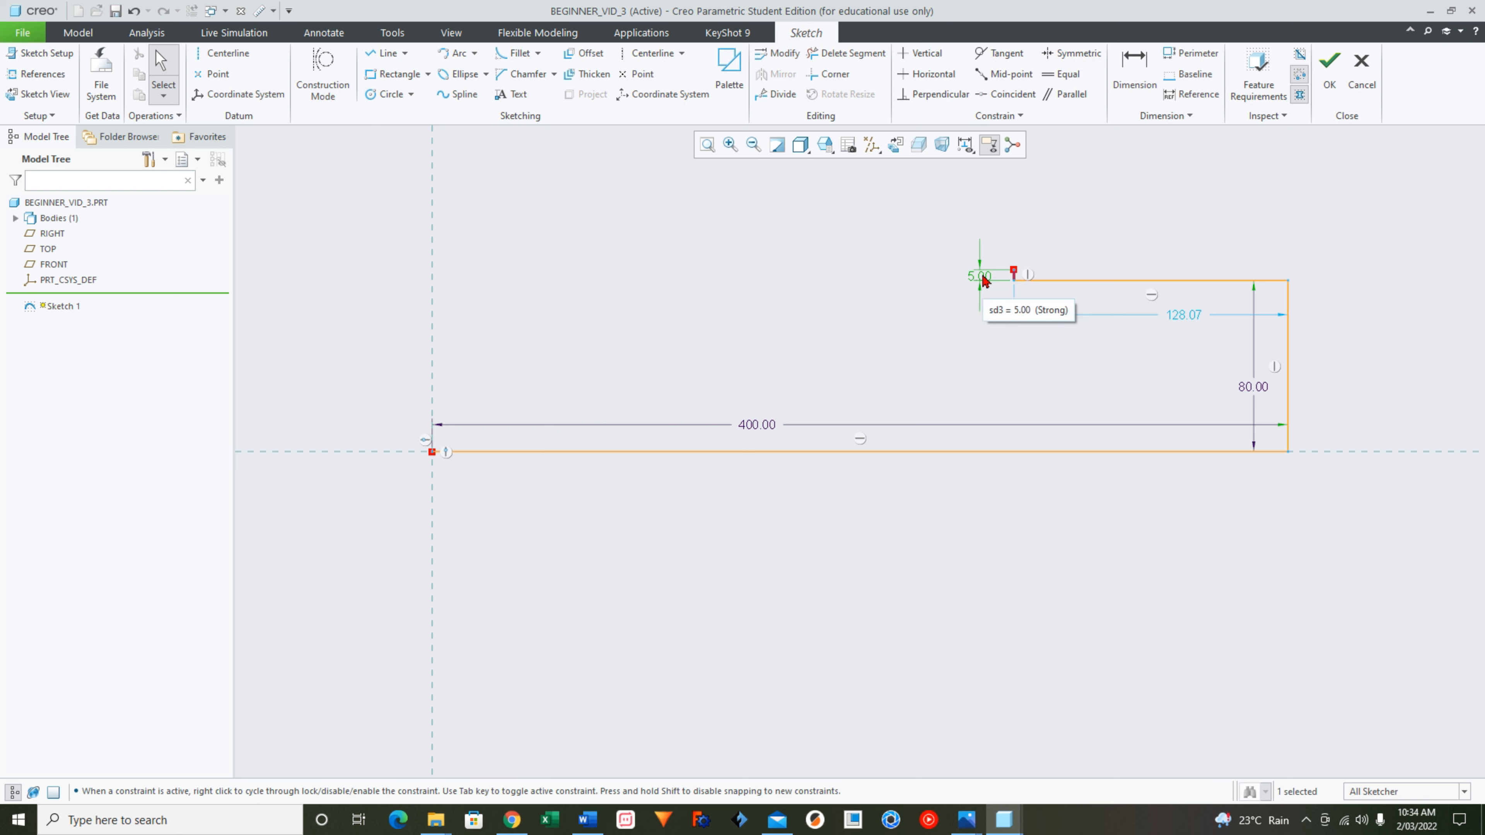
Continue the stepped outline leftward with a horizontal line about 140 long, an equal 5 rise, and another horizontal line about 119 long.
key(l)
click(1013, 270)
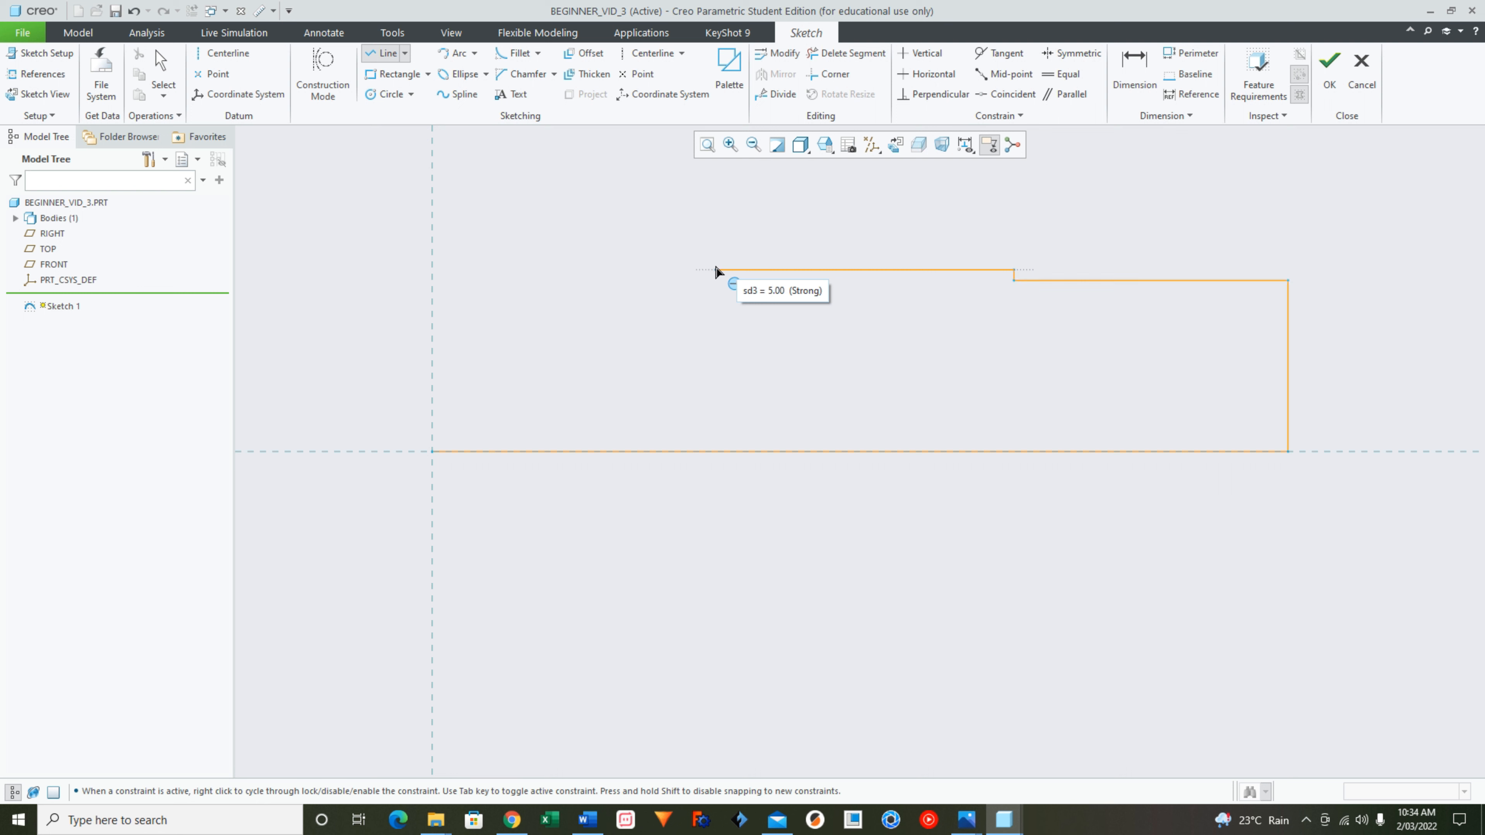
click(714, 270)
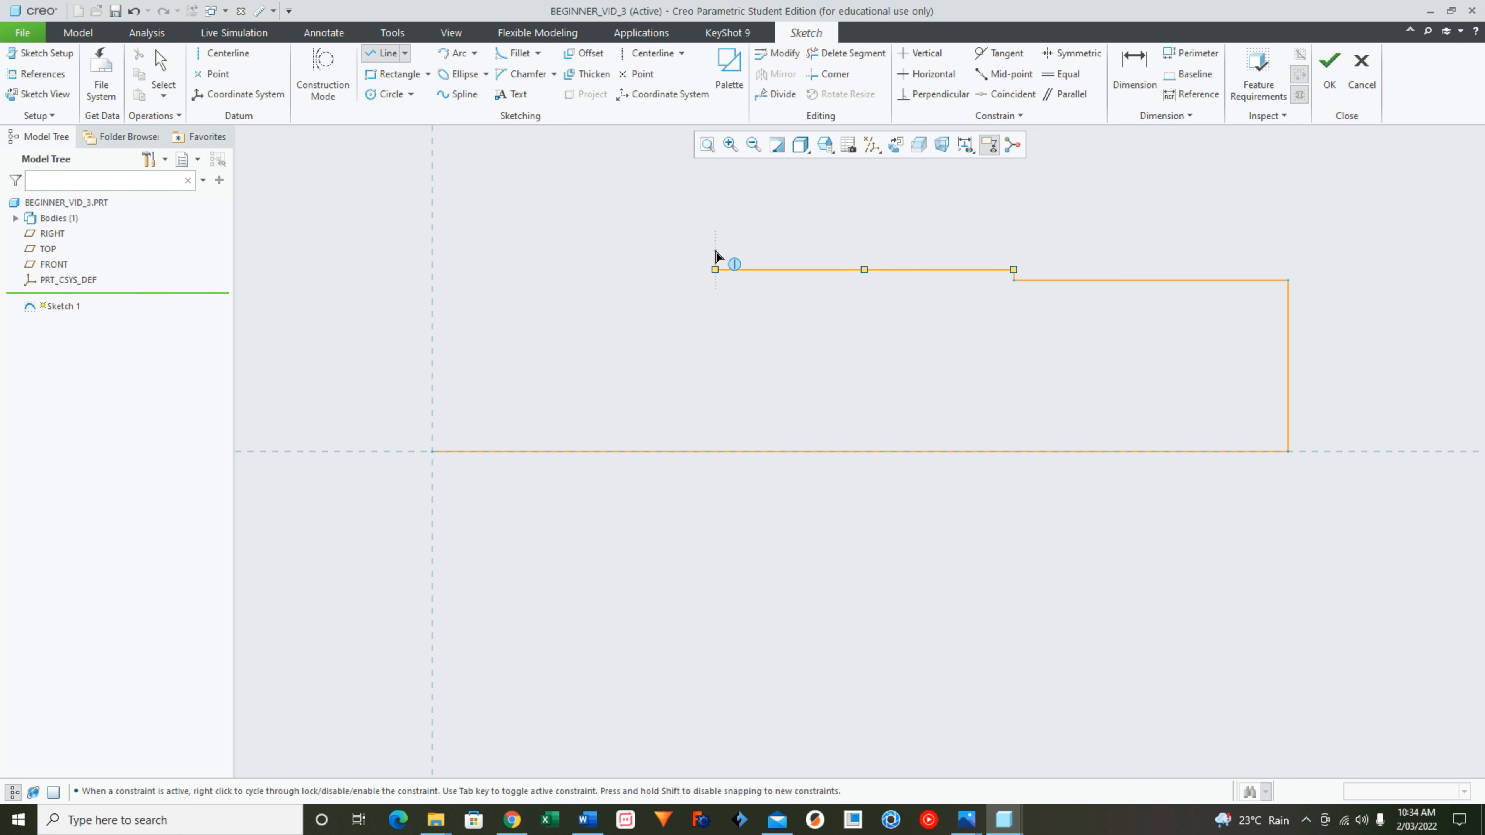
middle_click(715, 259)
scroll(714, 263, down, 4)
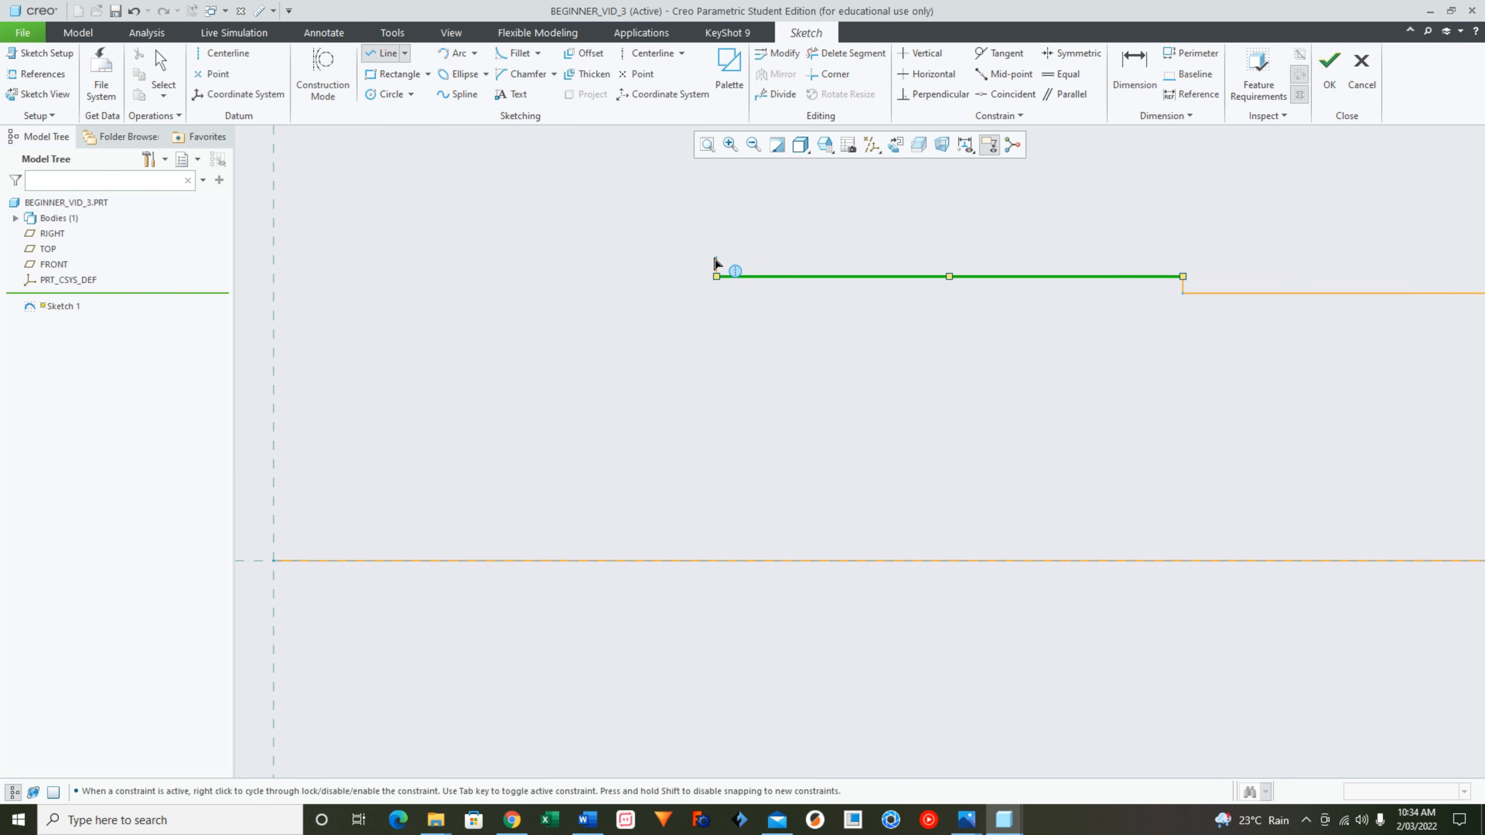
scroll(714, 263, up, 2)
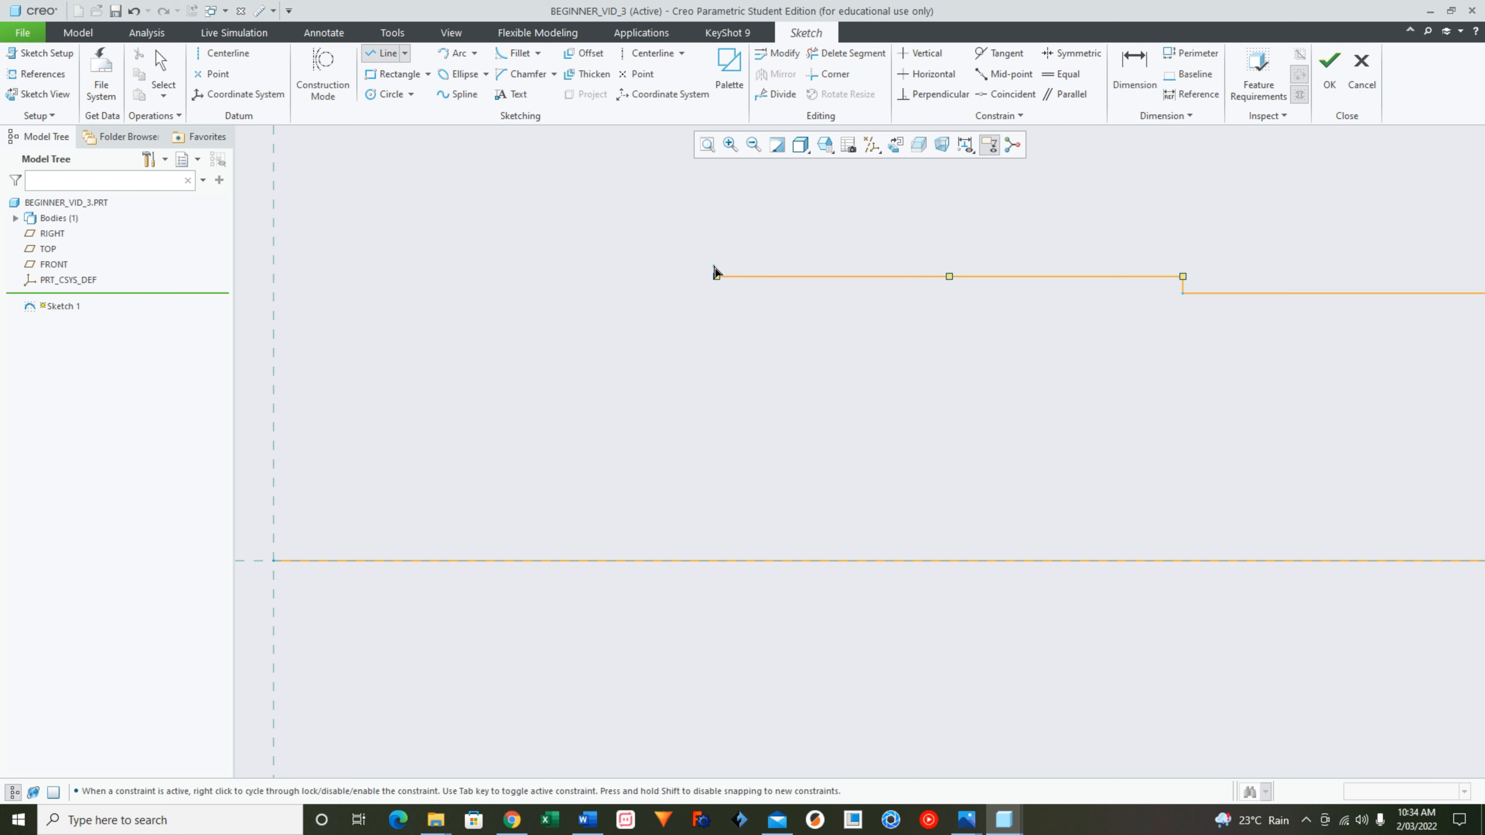
click(716, 275)
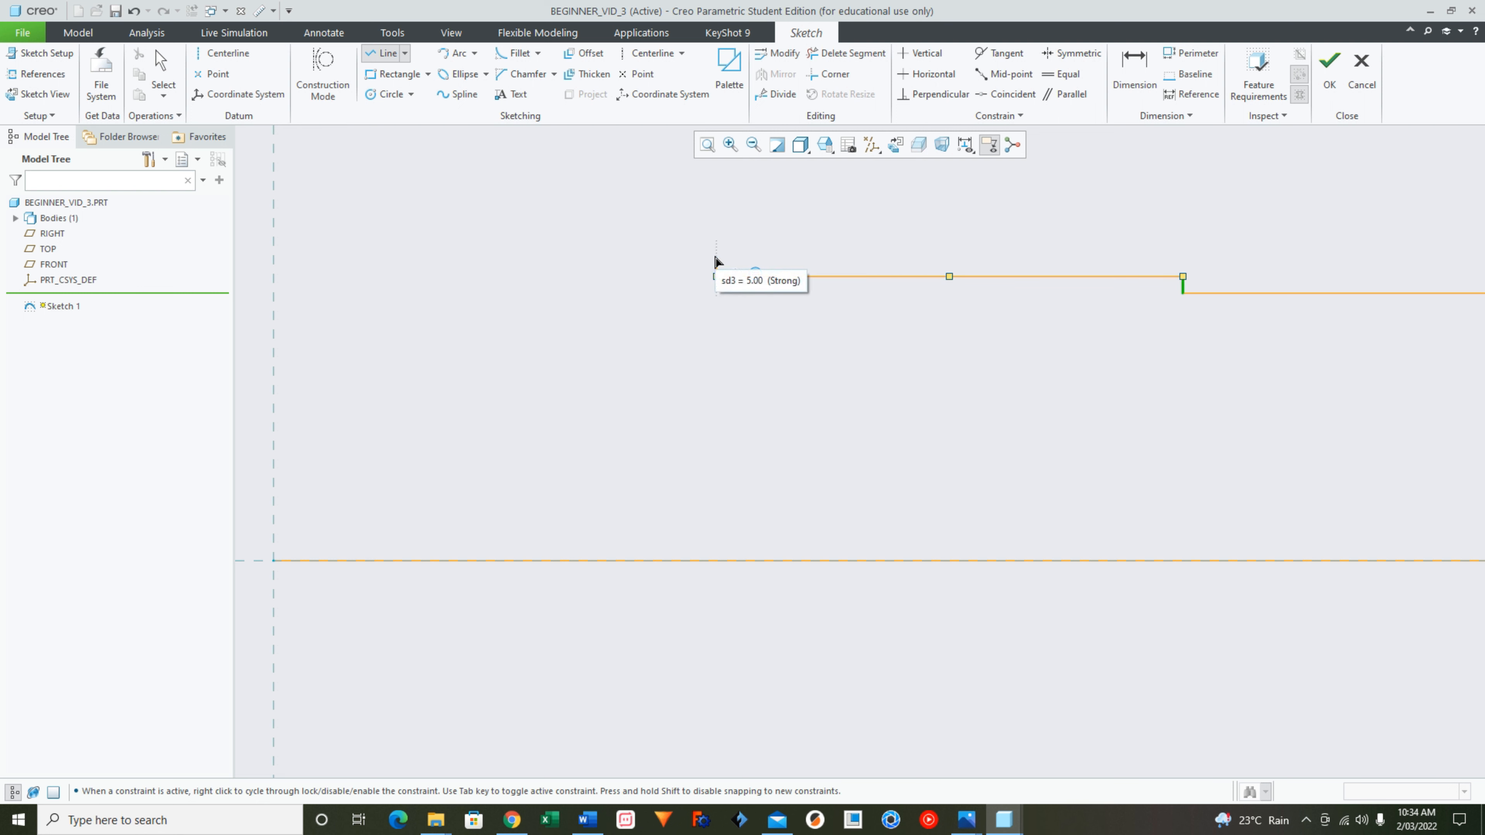
scroll(714, 263, up, 3)
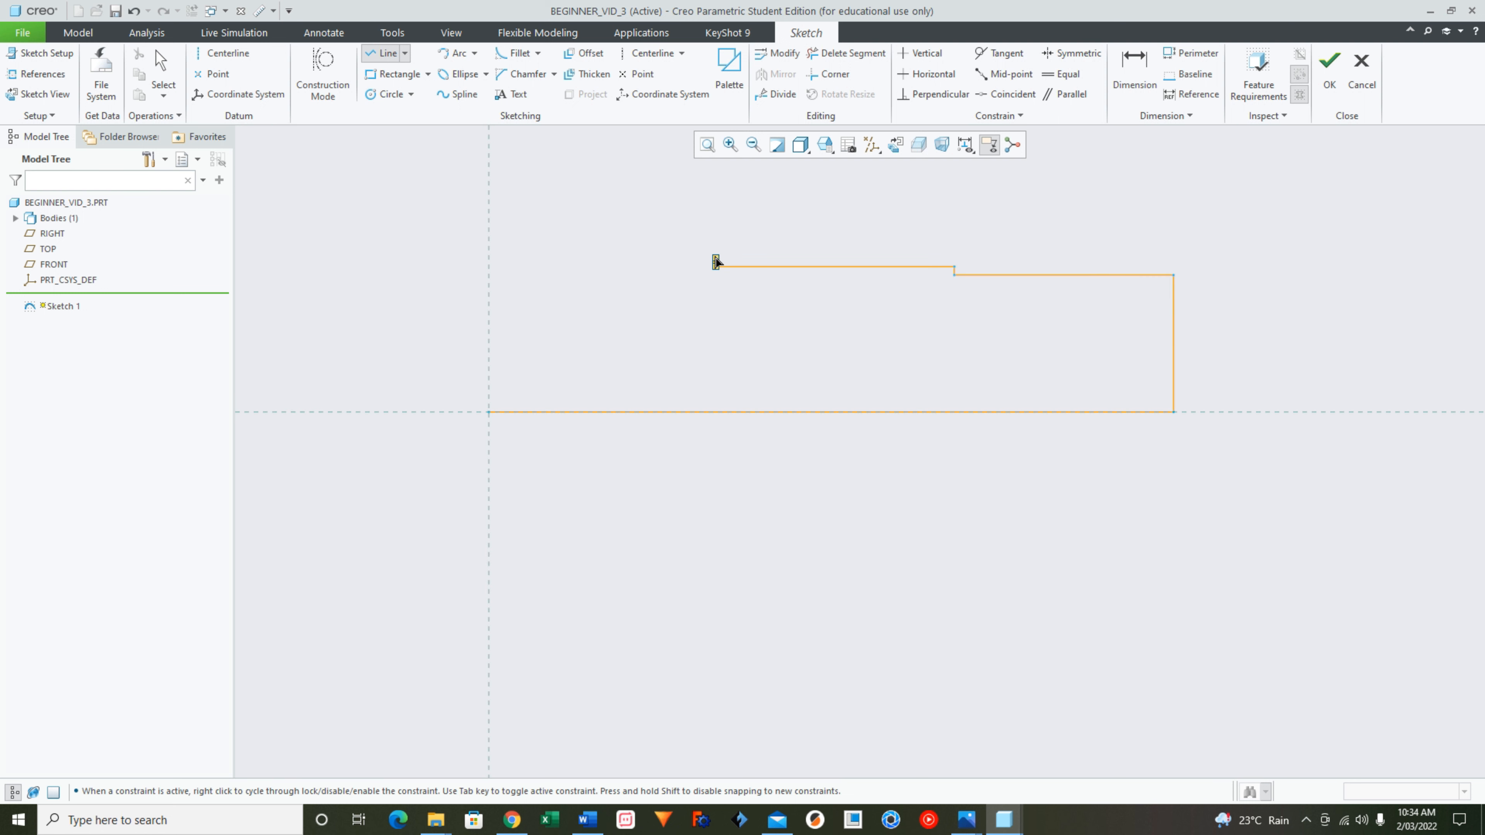
click(510, 257)
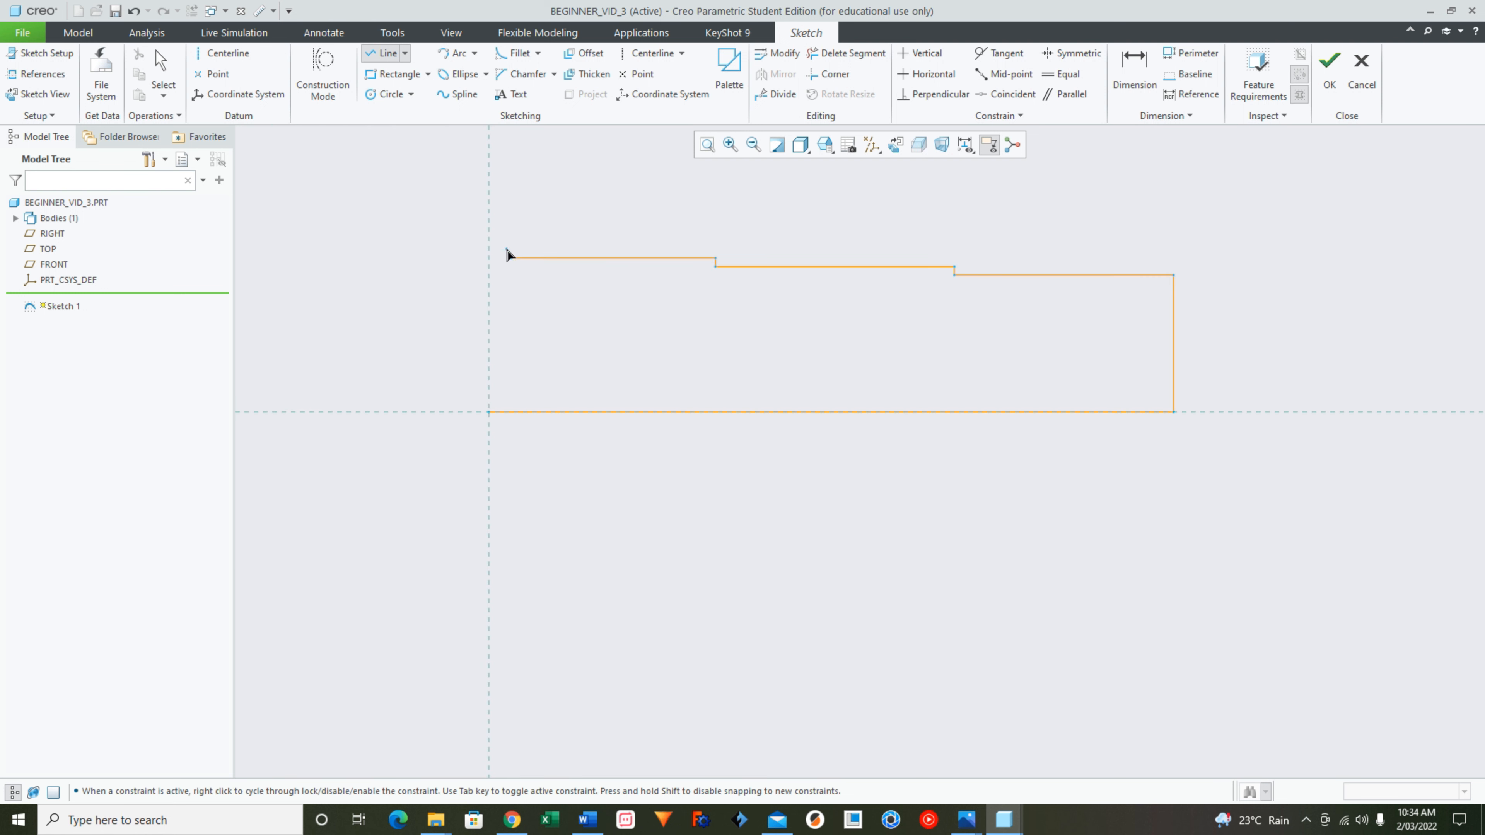
Sketch the central peak with a slanted line up to the vertical reference, a short horizontal line leftward, and a short vertical drop.
click(489, 236)
click(465, 236)
click(465, 263)
click(708, 148)
scroll(977, 386, down, 5)
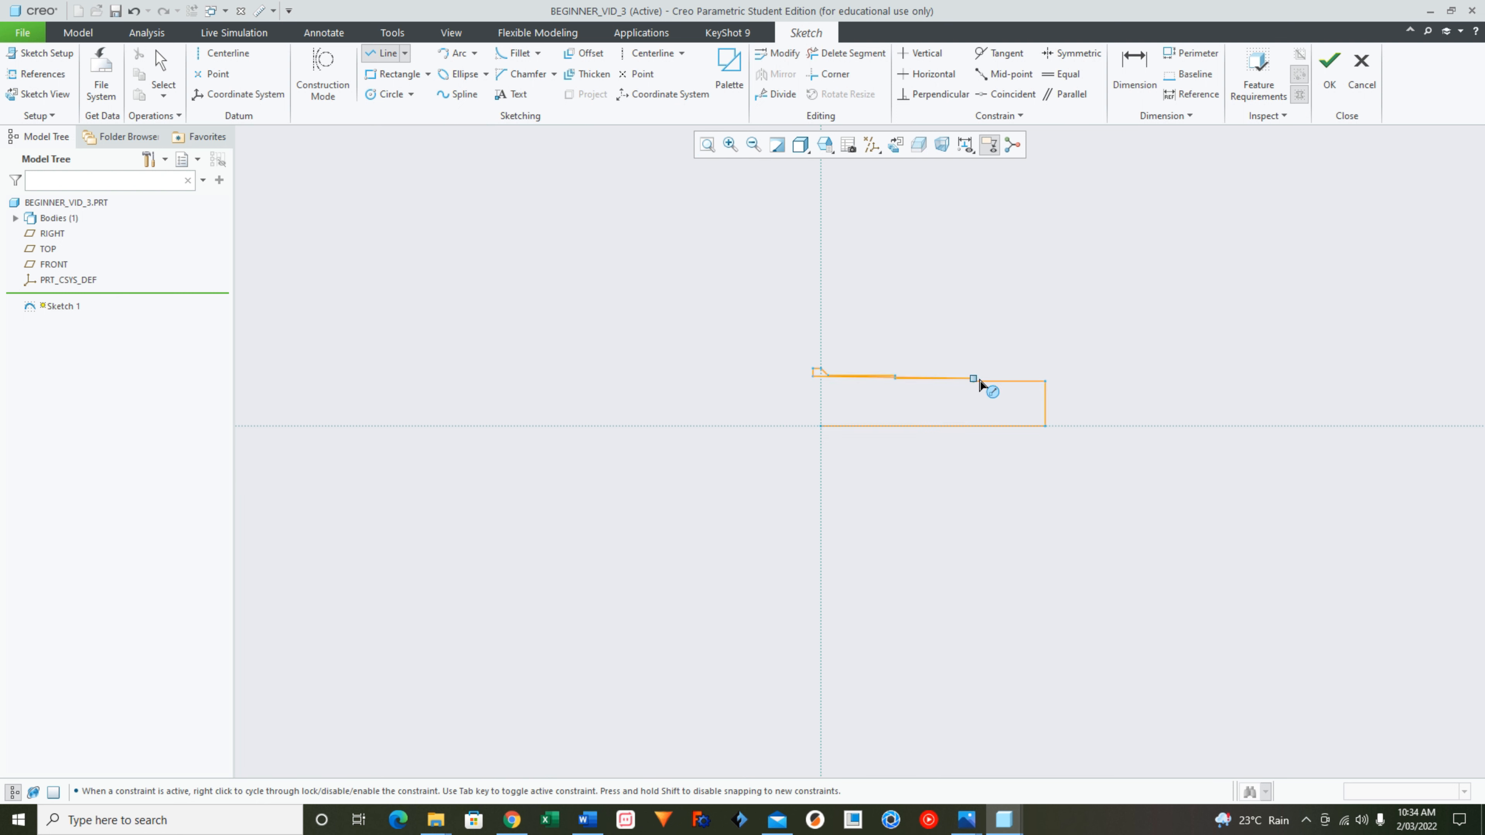
scroll(785, 368, up, 6)
Sketch the left half's descending steps: a horizontal line about 147 long, two equal 5 drops, and a final horizontal line about 109 long.
click(886, 421)
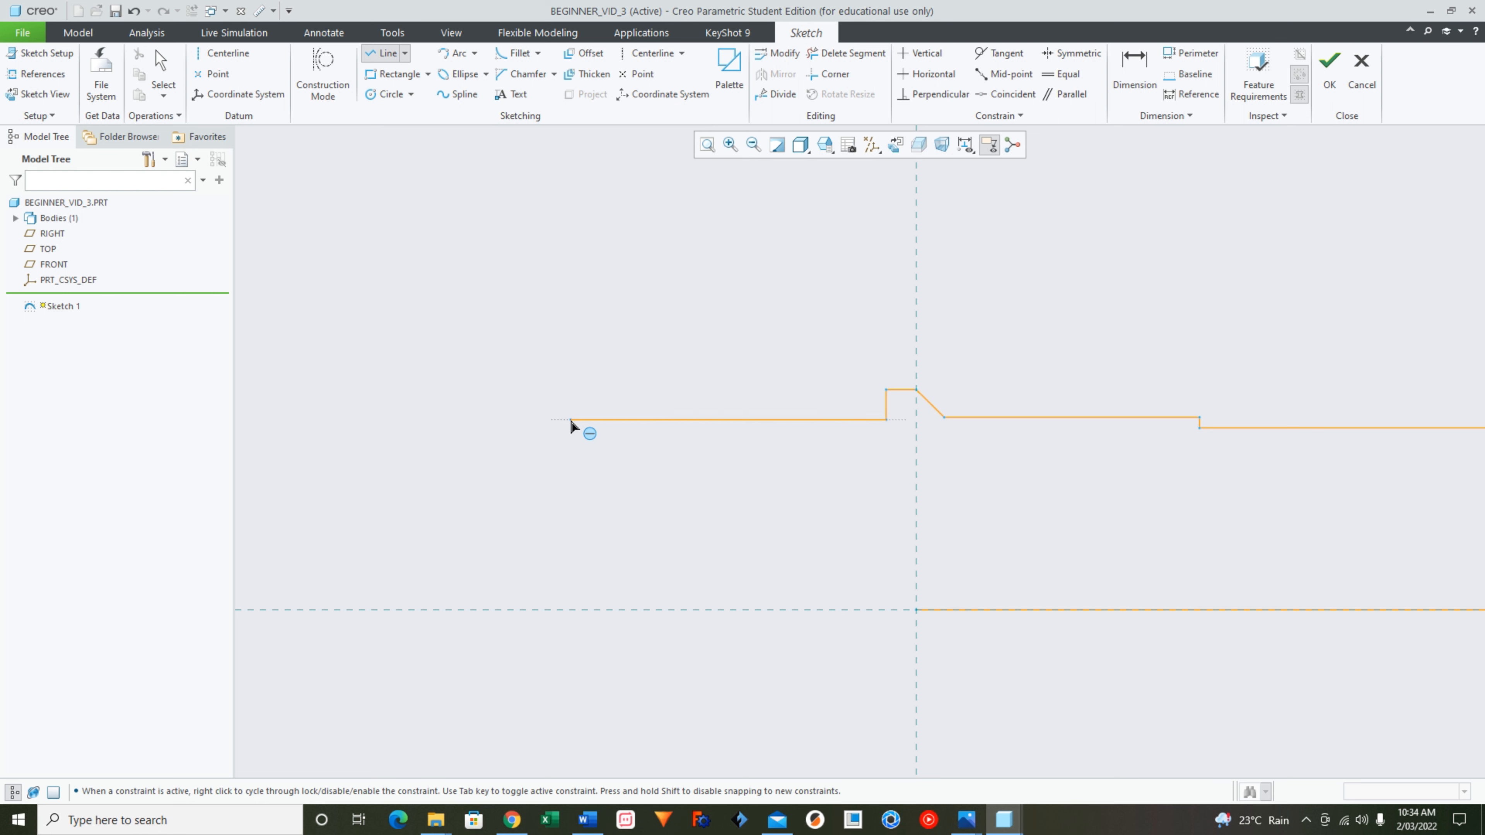
click(570, 419)
click(571, 430)
scroll(533, 433, down, 3)
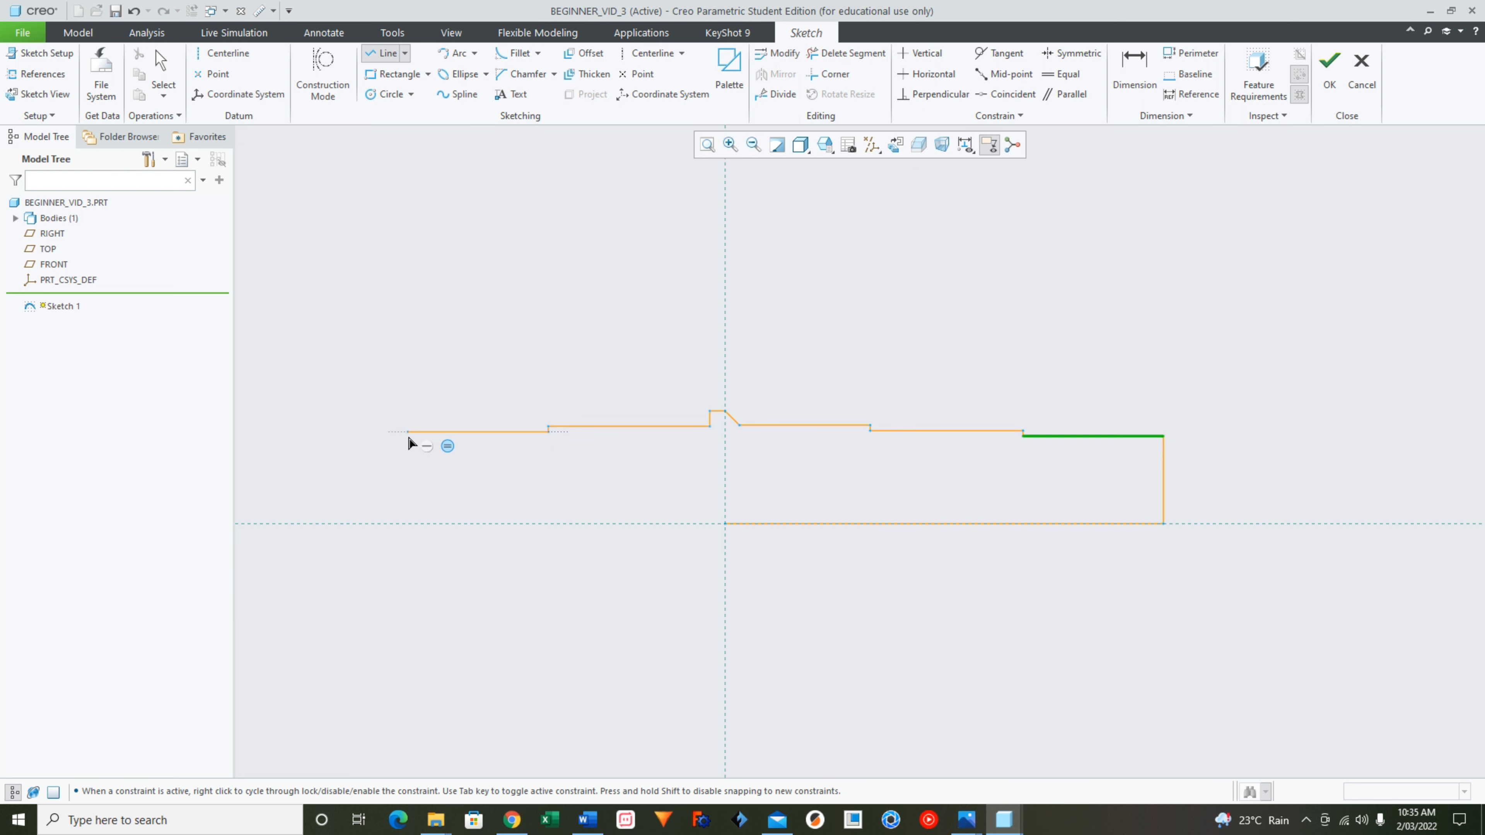
click(397, 444)
middle_click(400, 445)
click(395, 438)
click(276, 436)
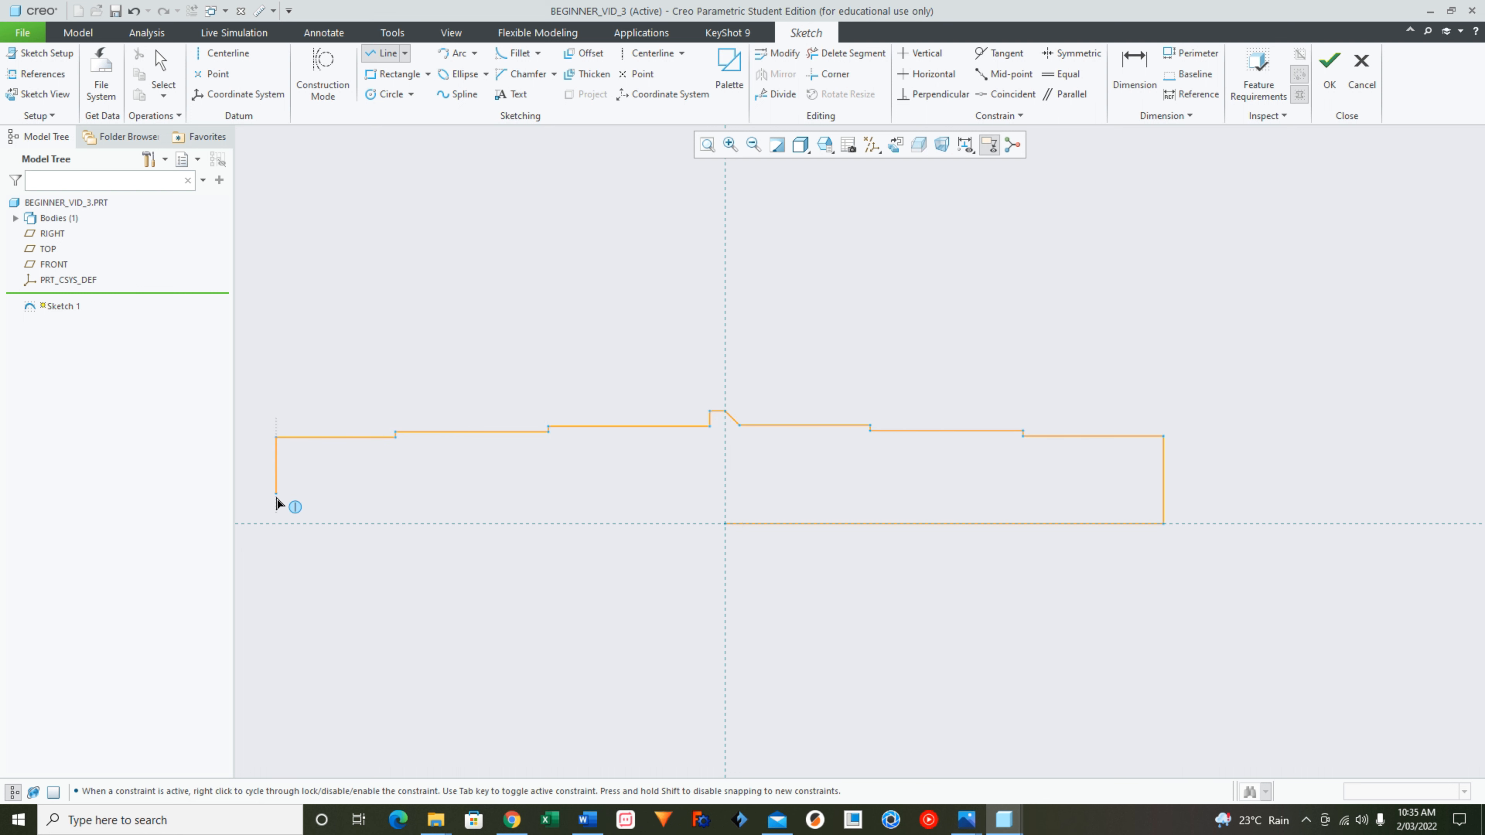
Close the profile with a vertical line down to the horizontal reference and a horizontal line back to the origin, then accept the sketch.
click(277, 524)
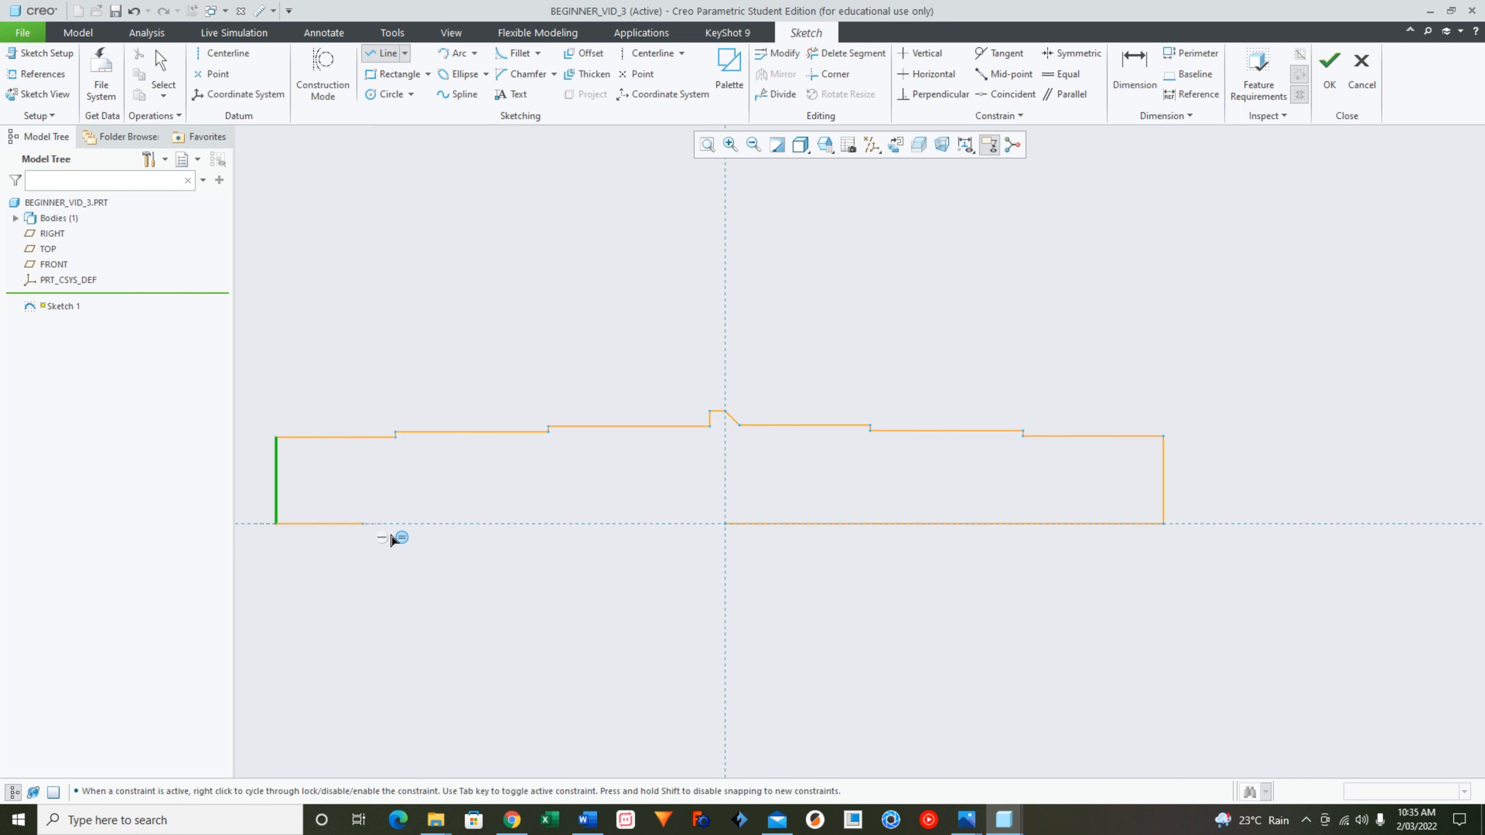
click(725, 523)
click(1328, 88)
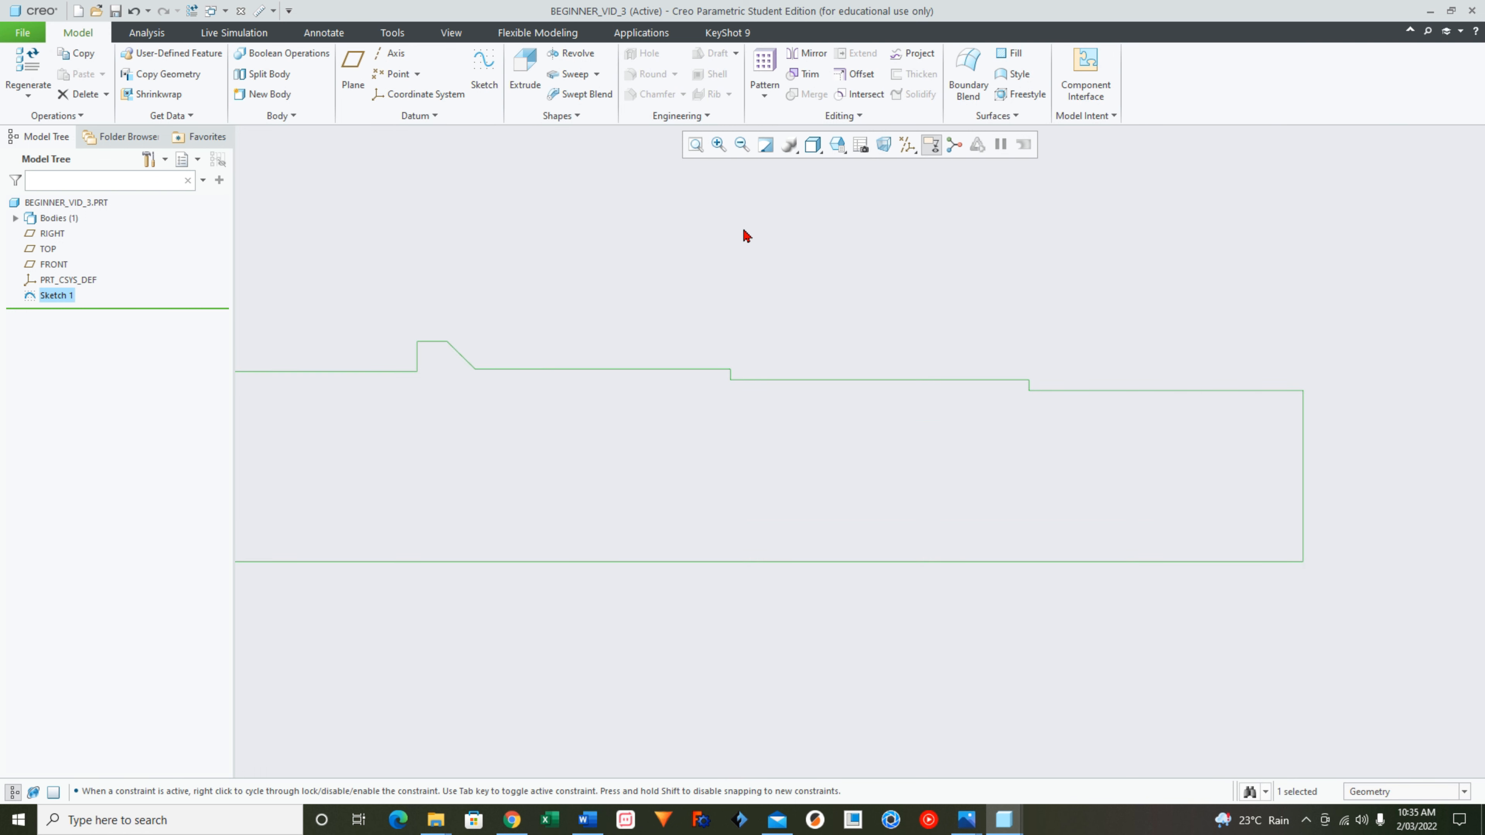
Try to revolve the stepped profile 360° as a solid around its bottom line.
click(694, 146)
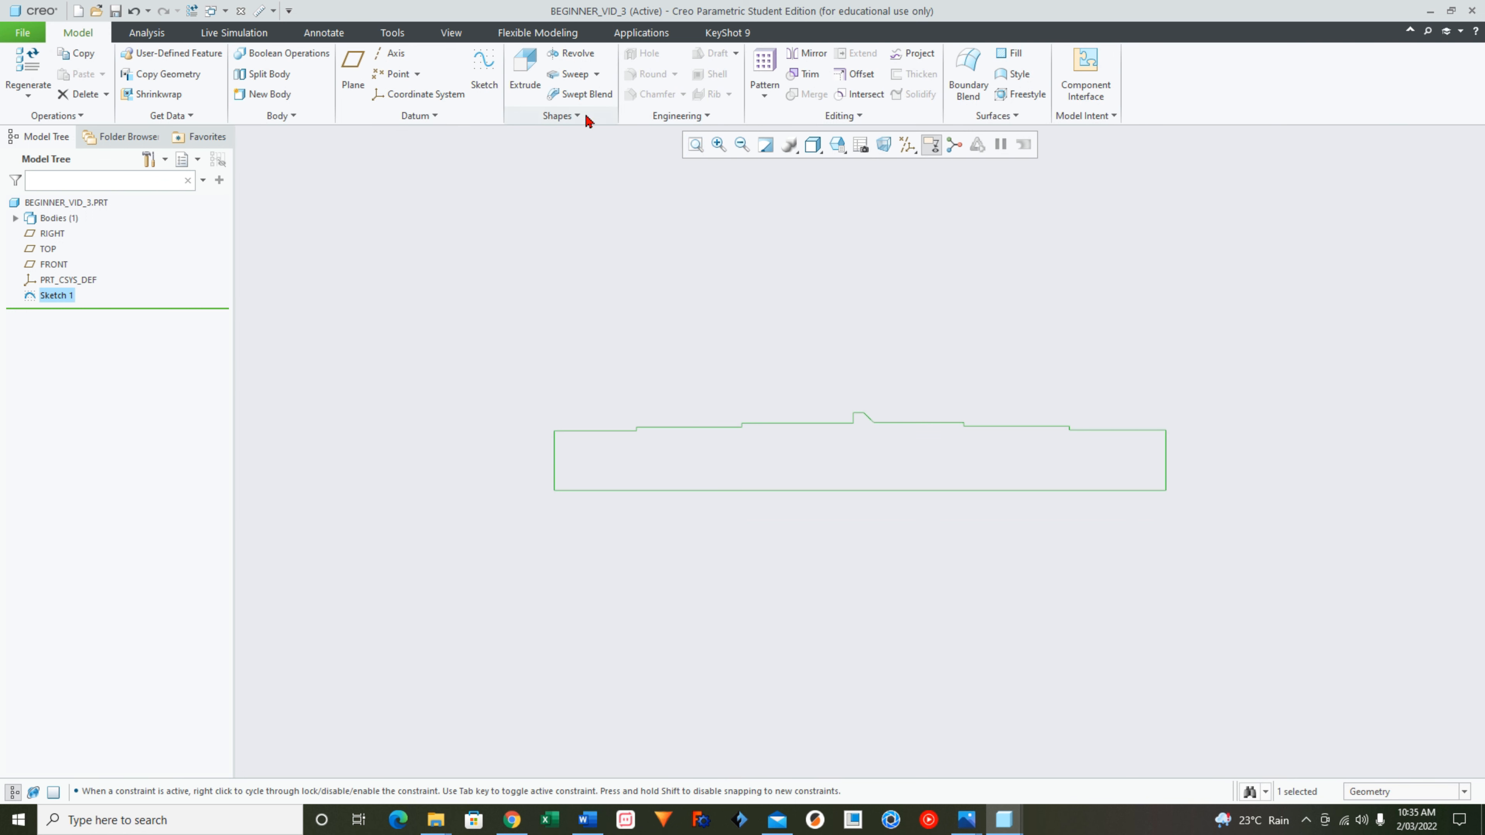
click(573, 53)
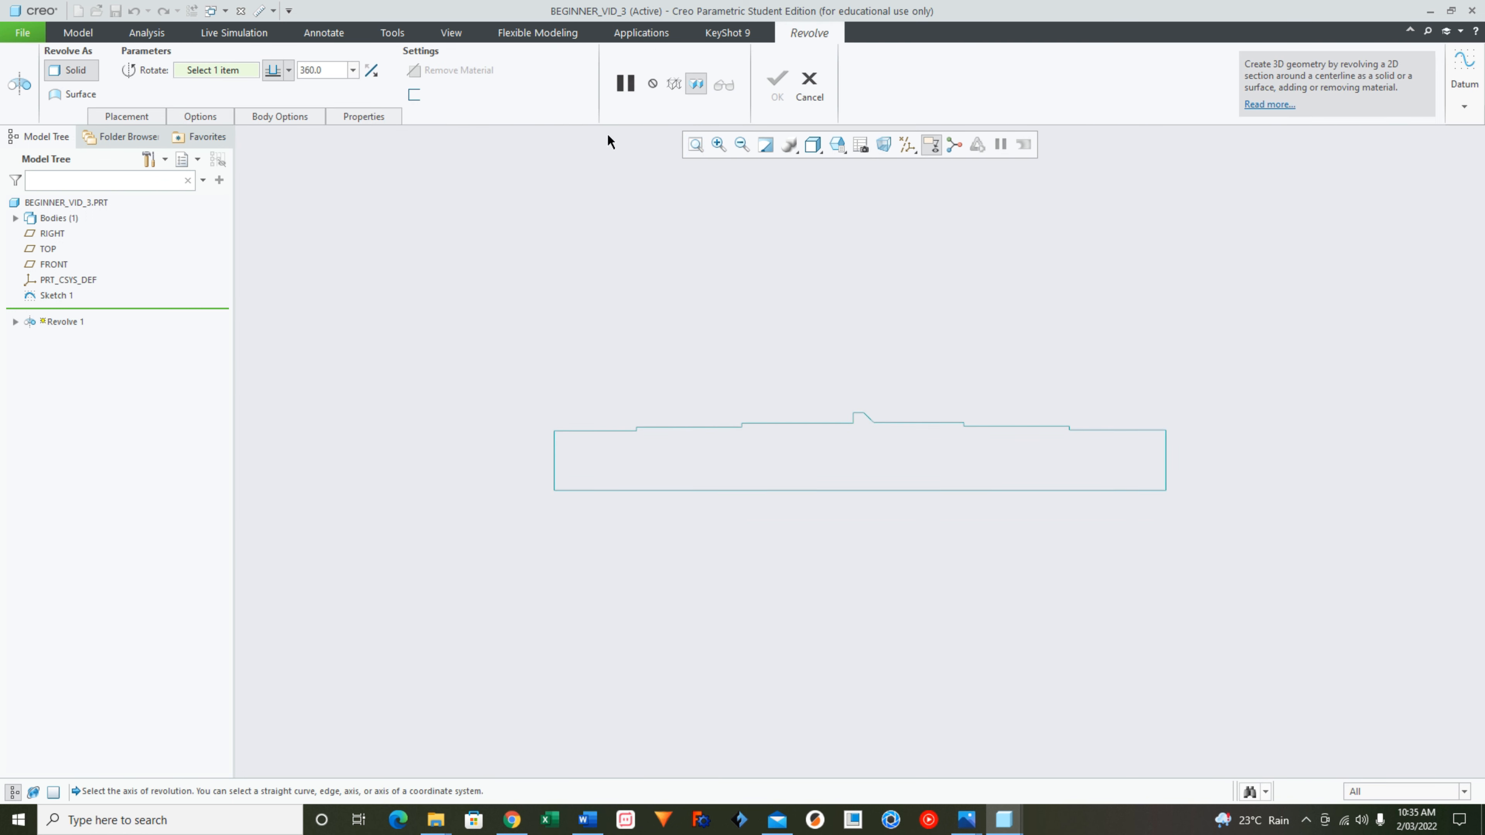
click(796, 491)
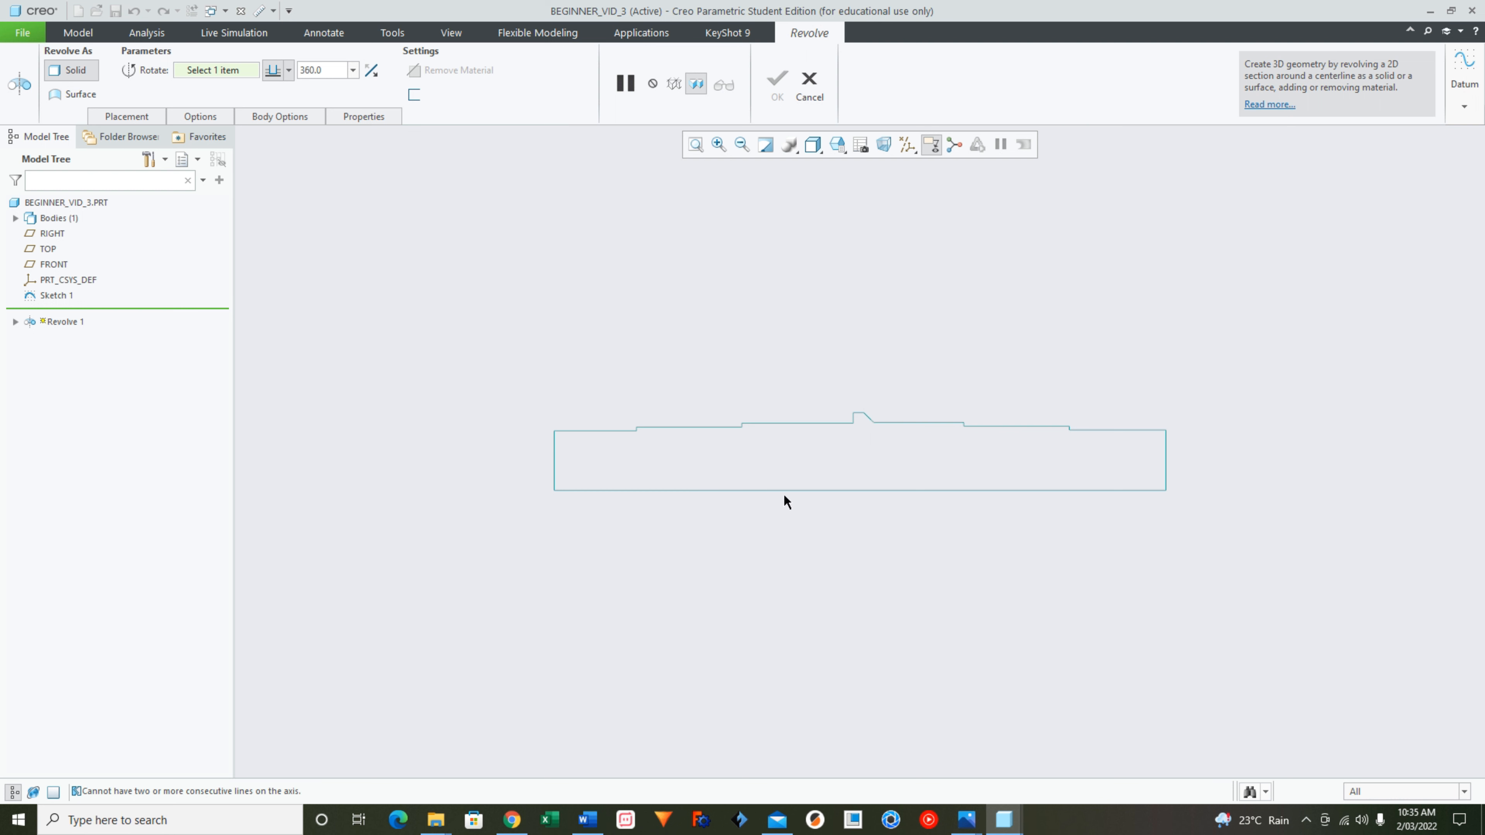
click(809, 82)
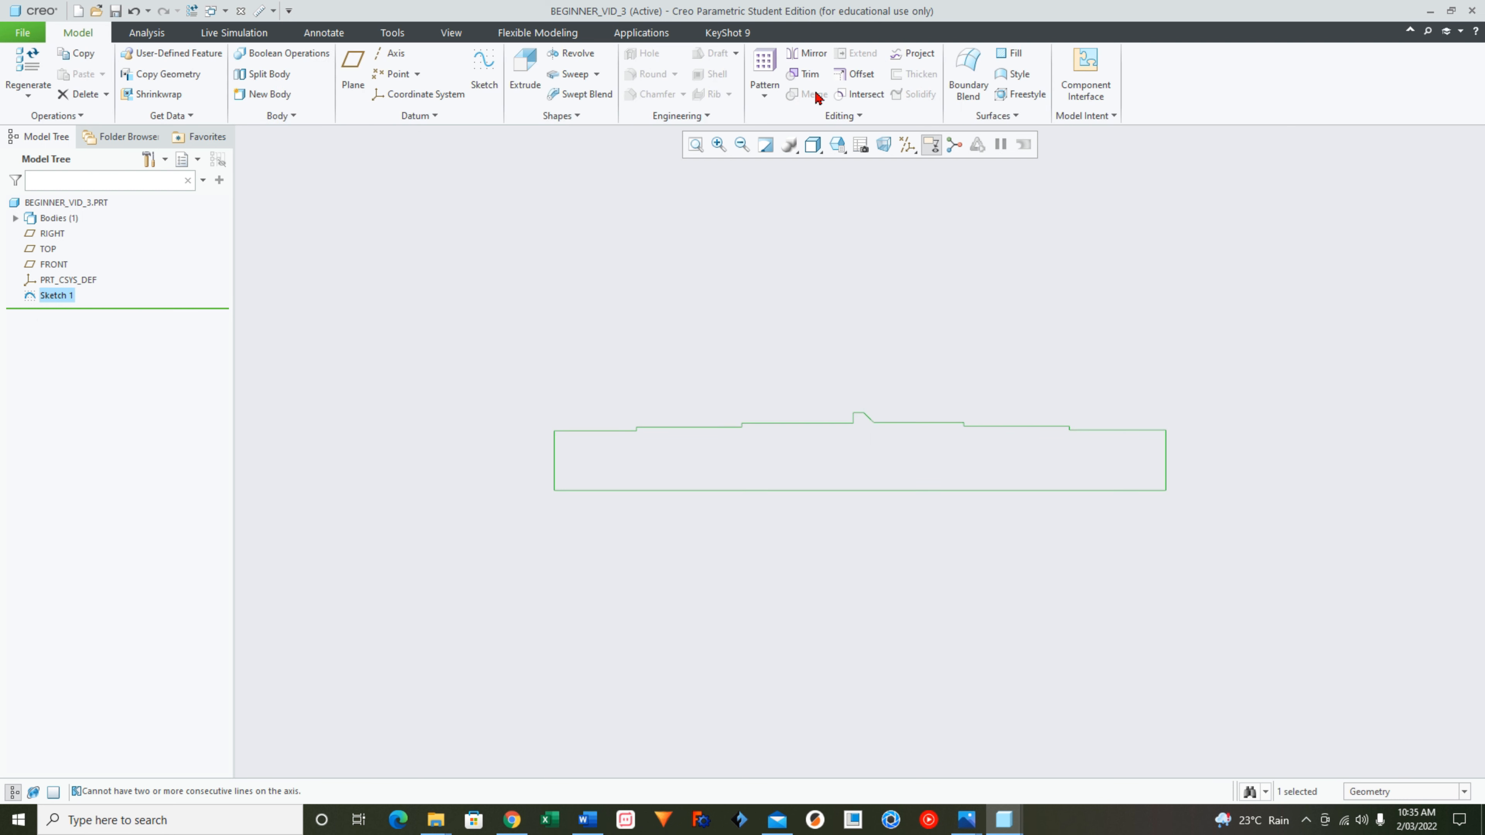
Reopen the stepped profile sketch for editing and delete both collinear line segments along its bottom edge.
click(64, 296)
click(83, 202)
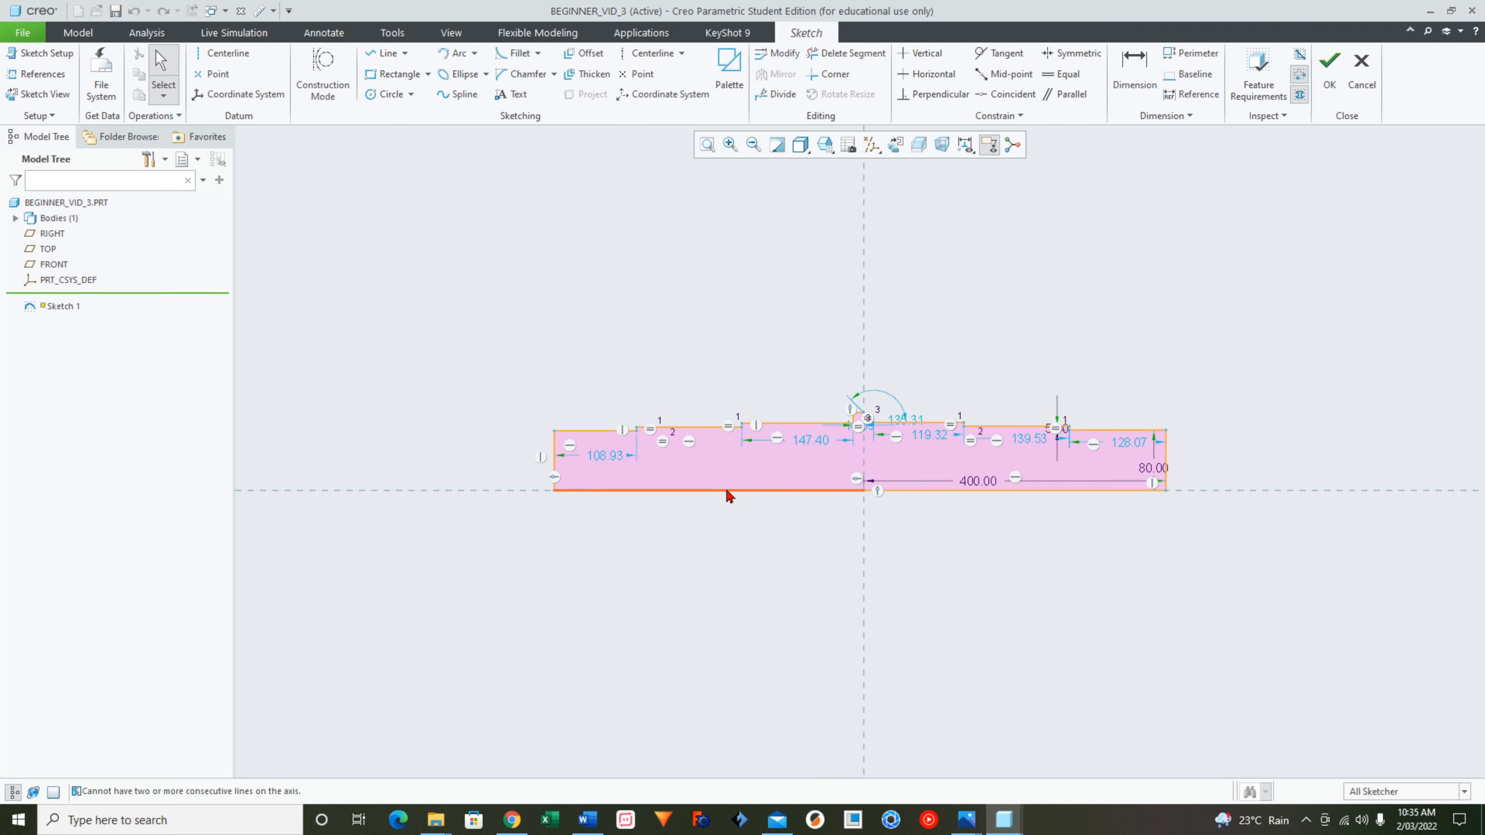
click(909, 492)
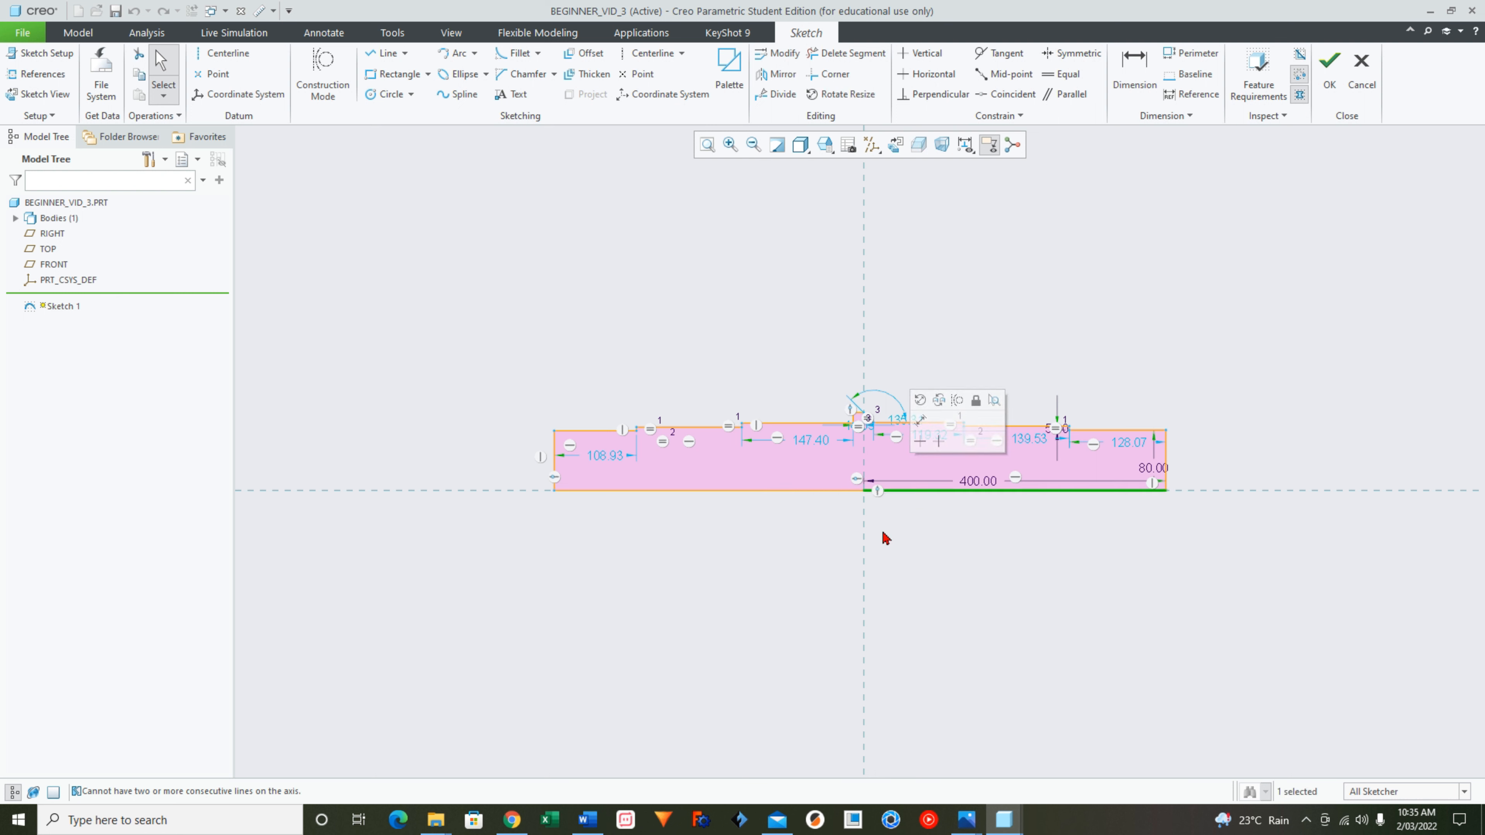
click(788, 494)
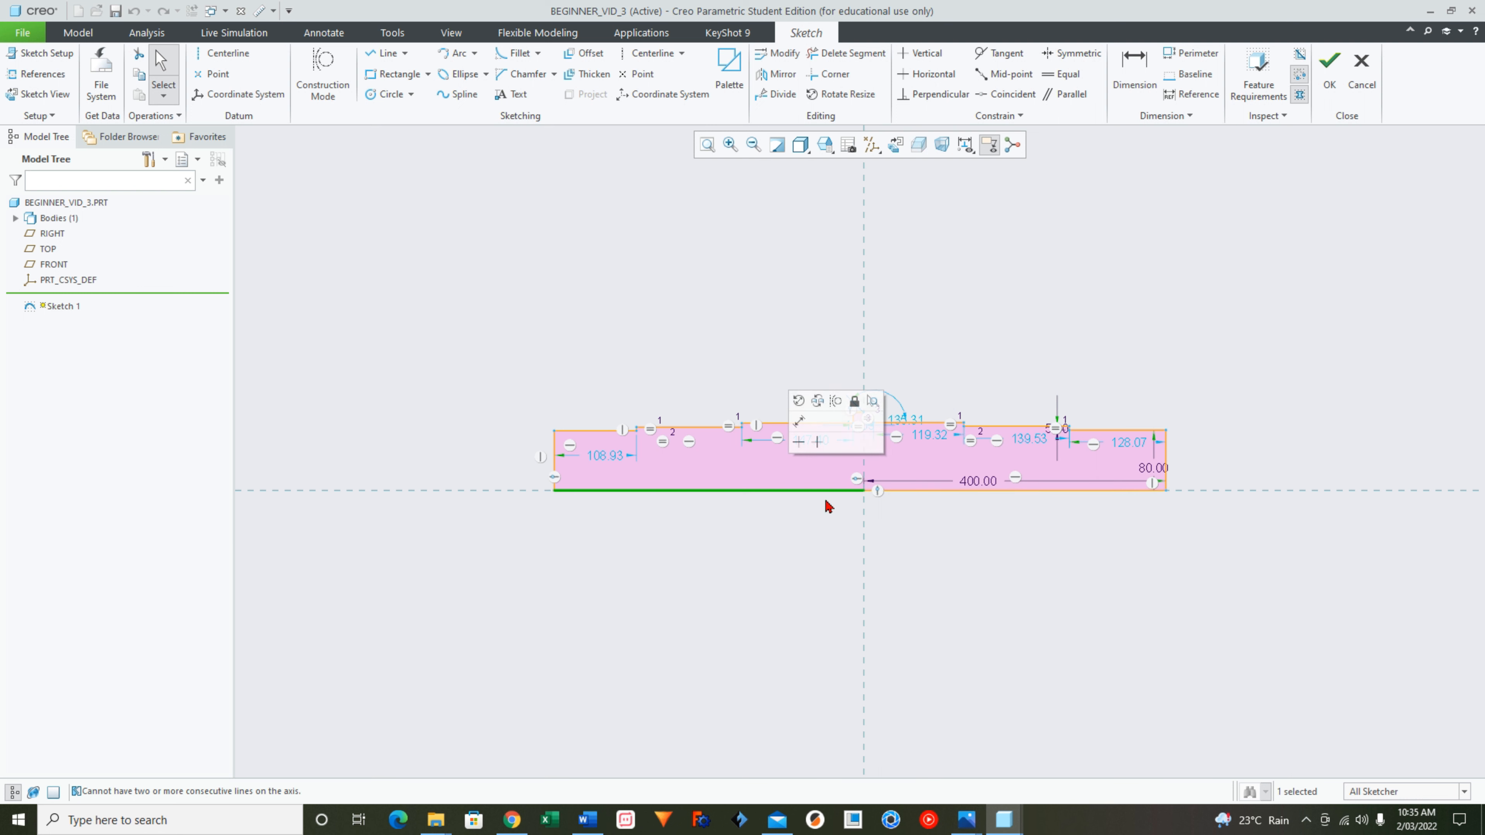
scroll(892, 504, down, 2)
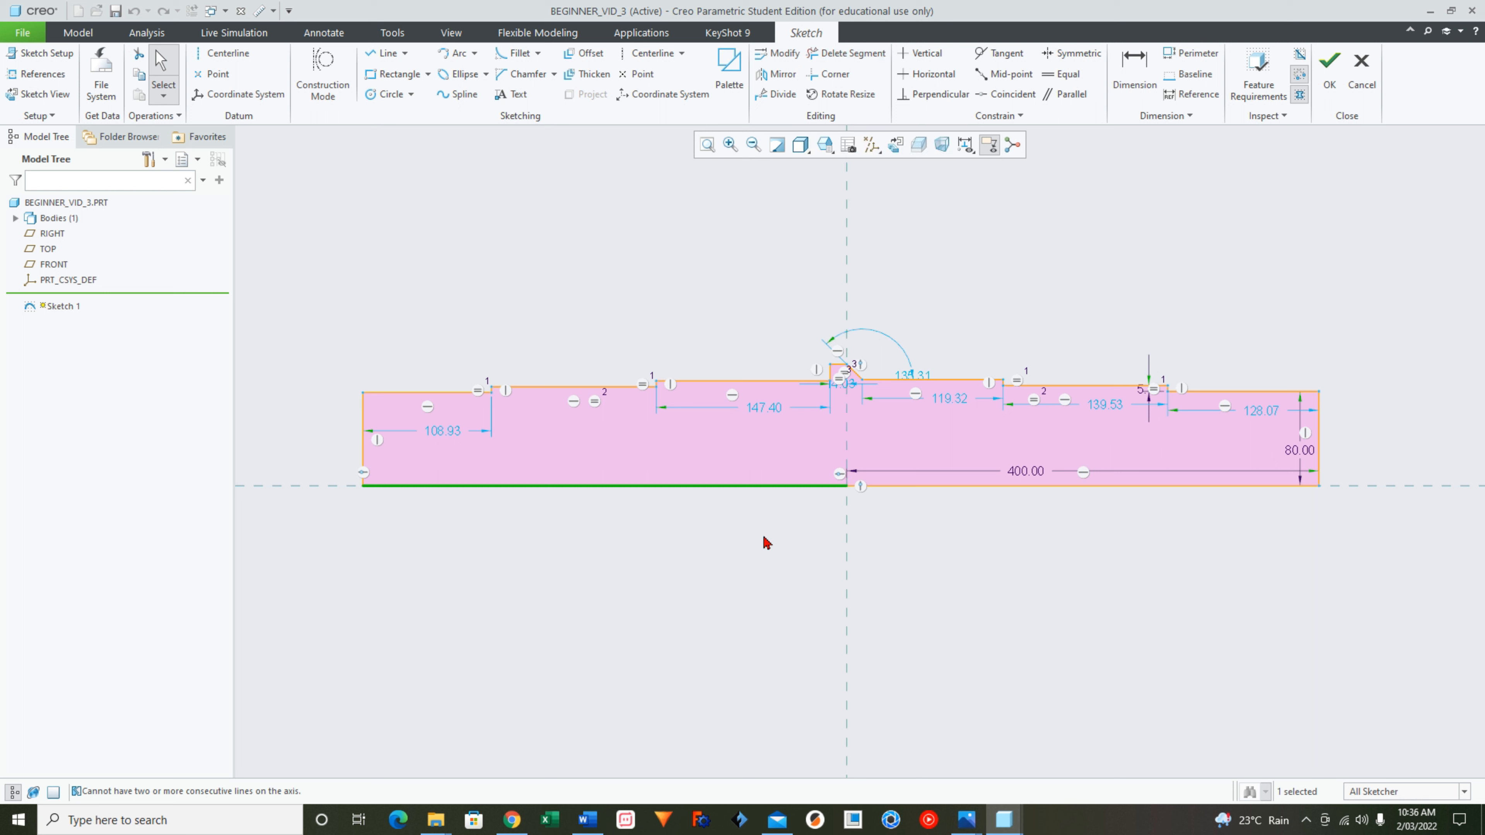
key(ctrl+Delete)
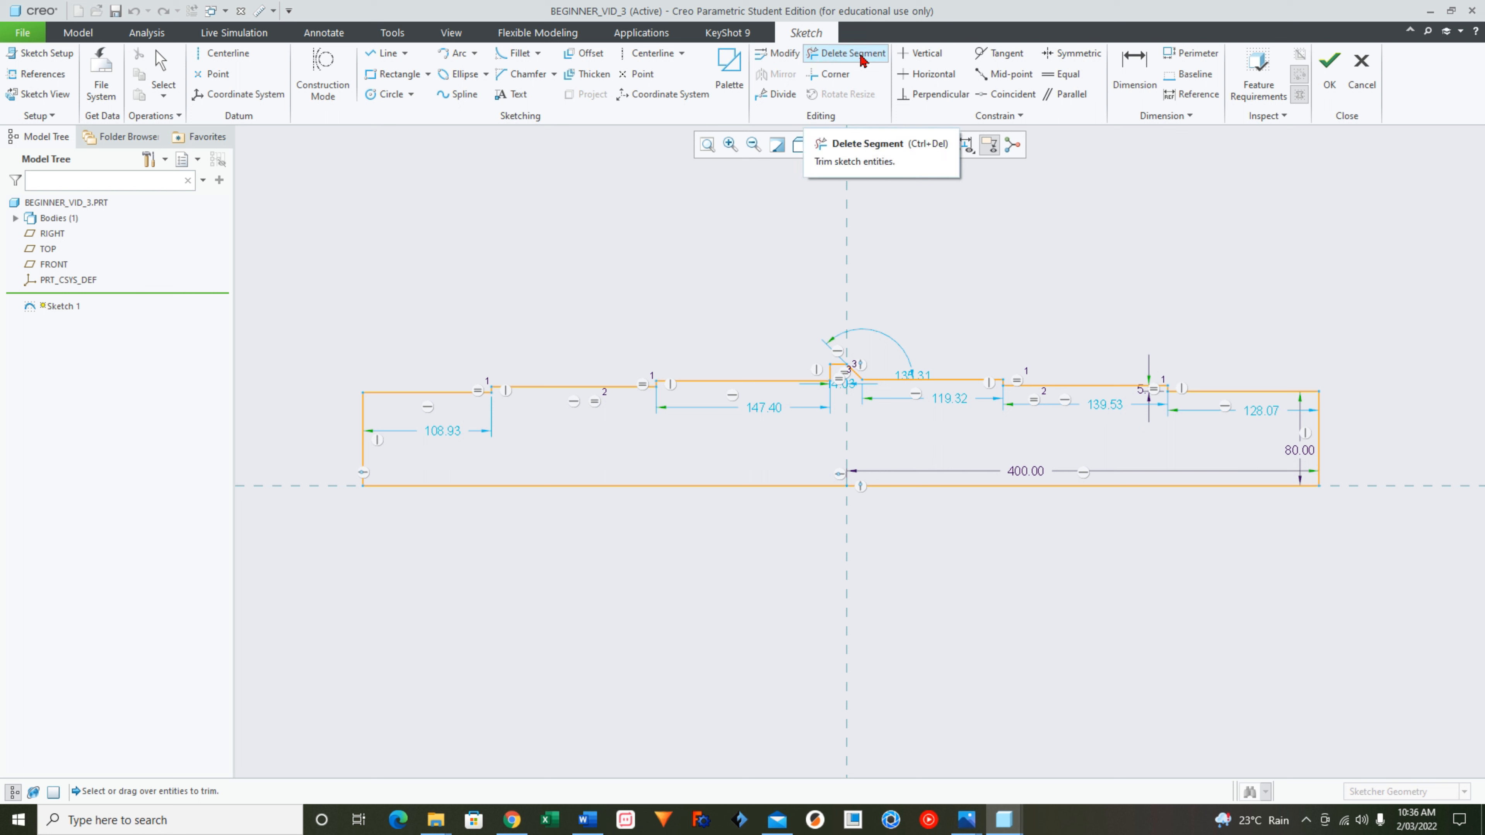
drag(743, 465, 731, 517)
drag(949, 478, 959, 522)
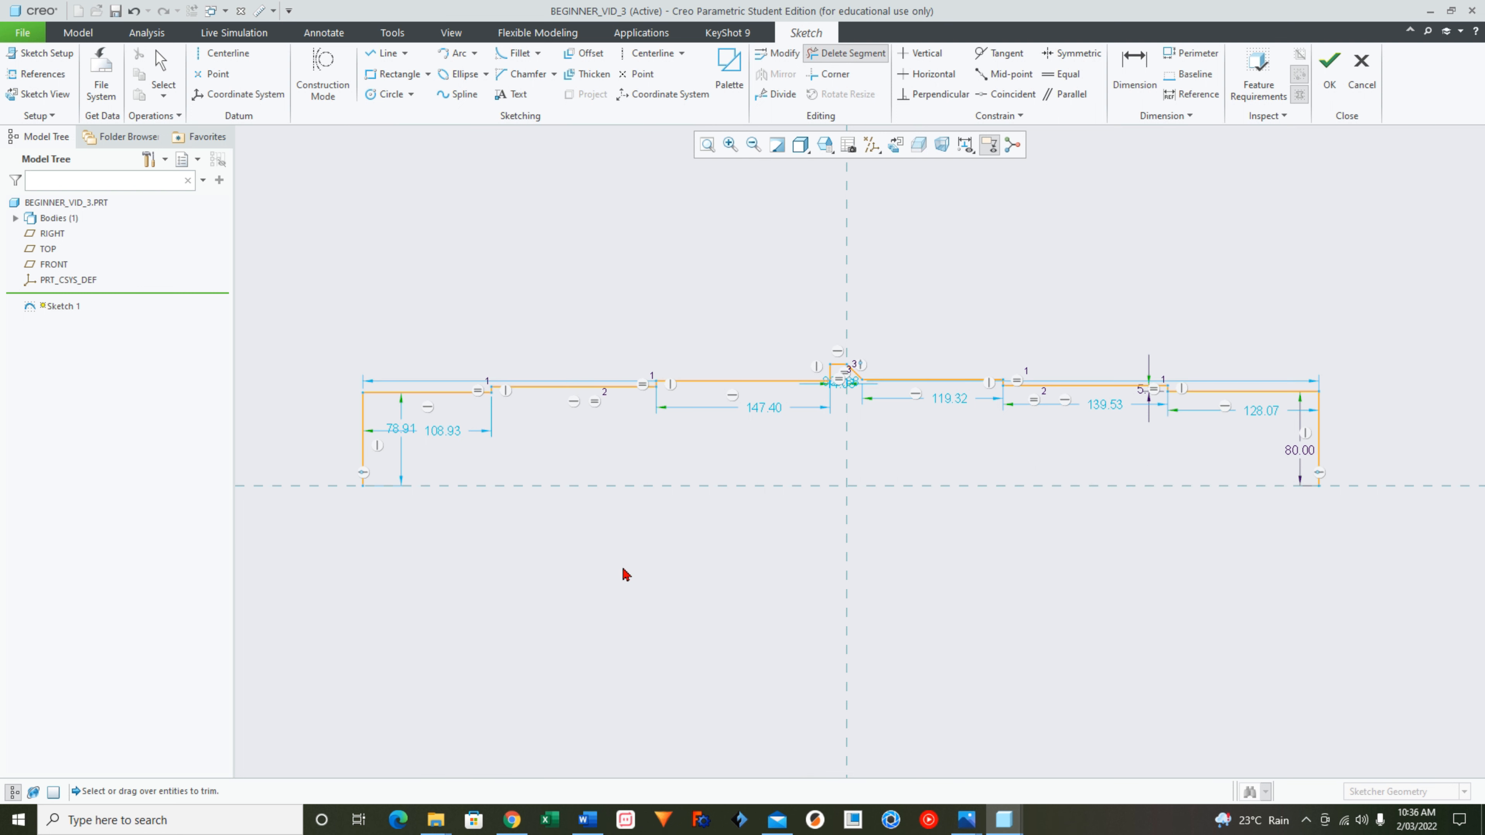
Close the profile with one continuous line between the lower ends of its two vertical sides, then accept the sketch.
key(l)
click(365, 485)
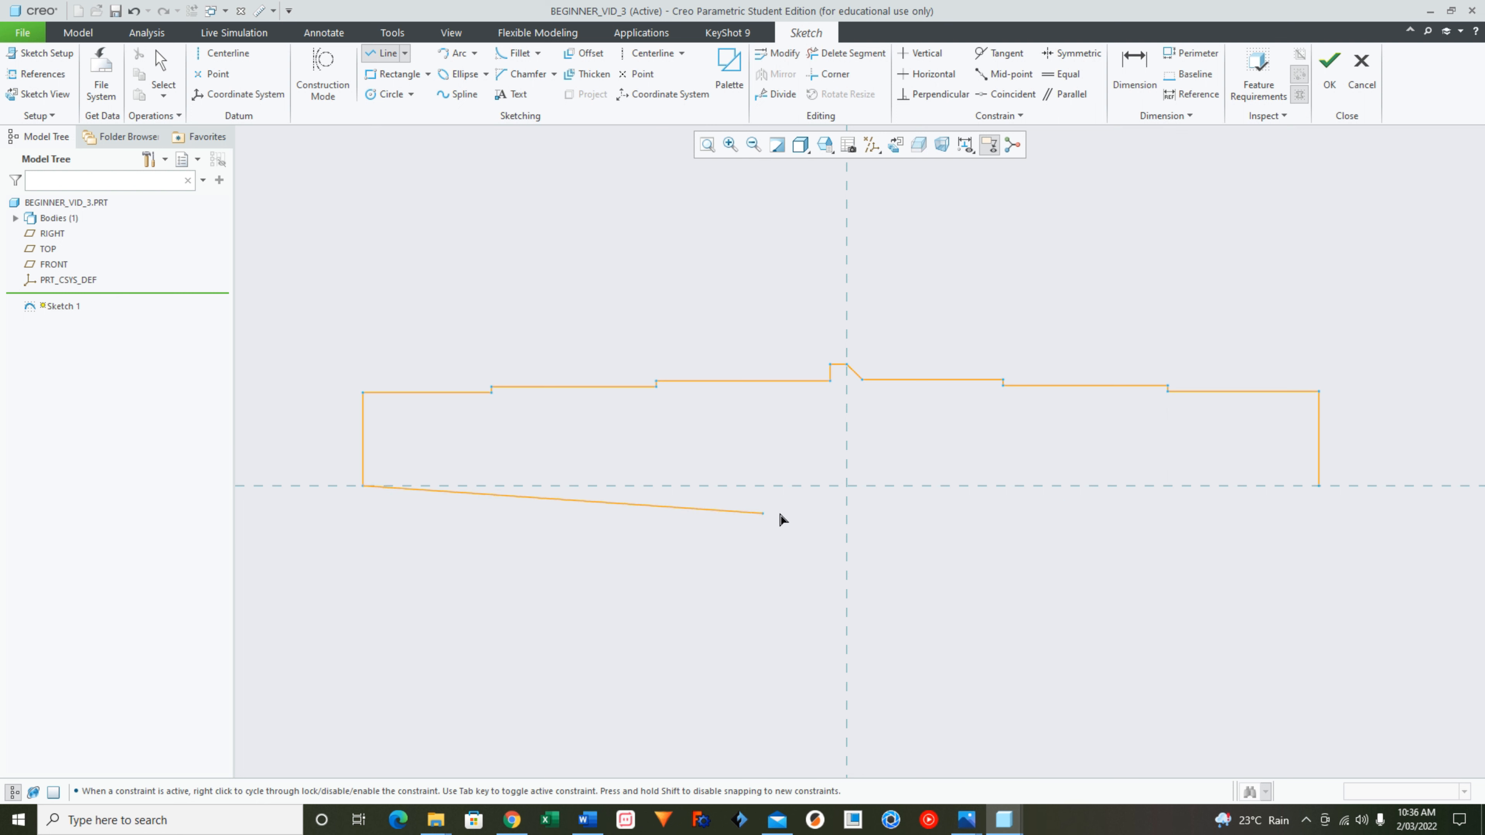
click(1315, 486)
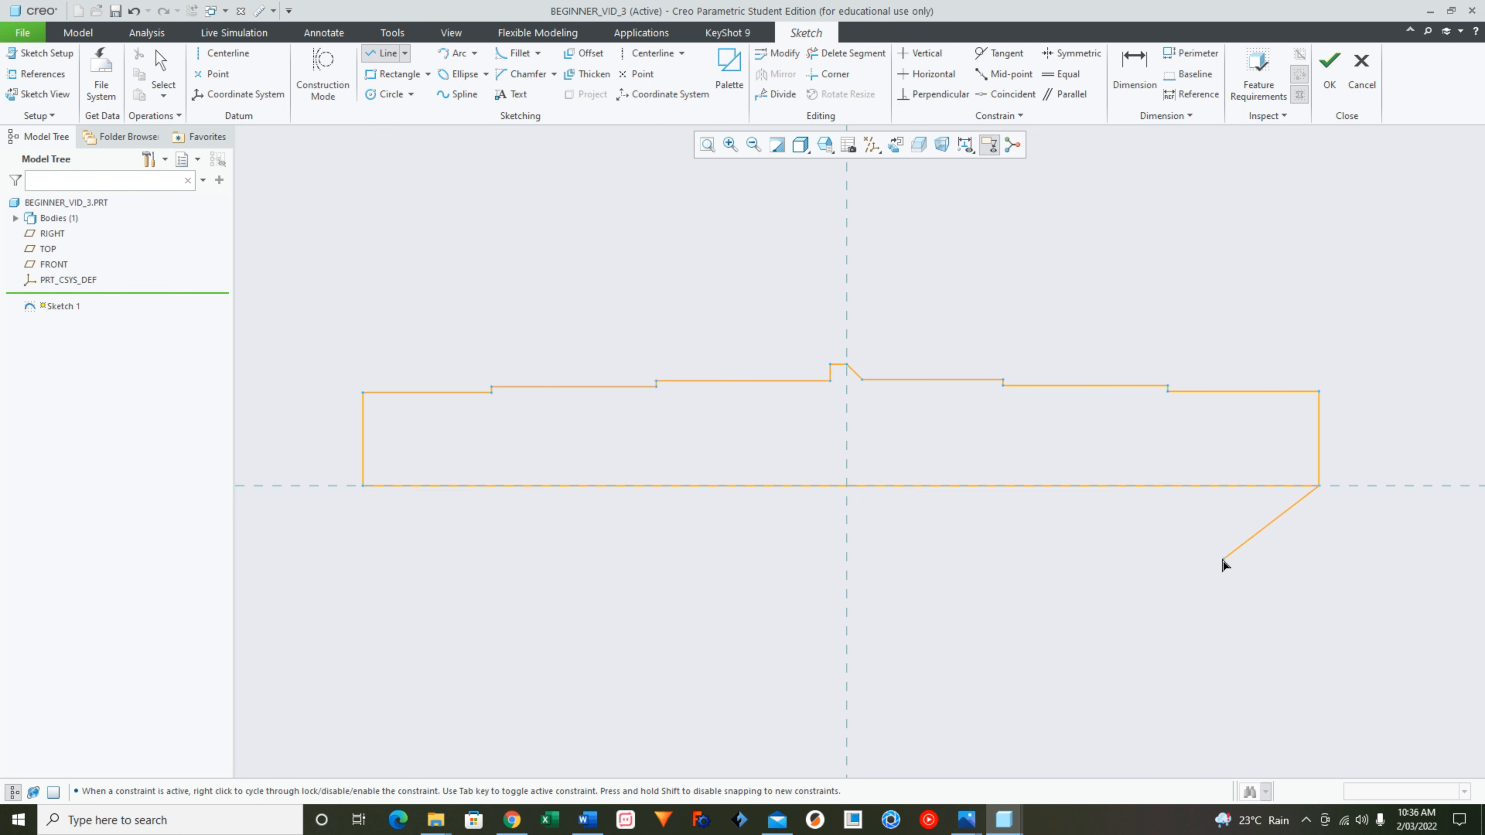
middle_click(1222, 563)
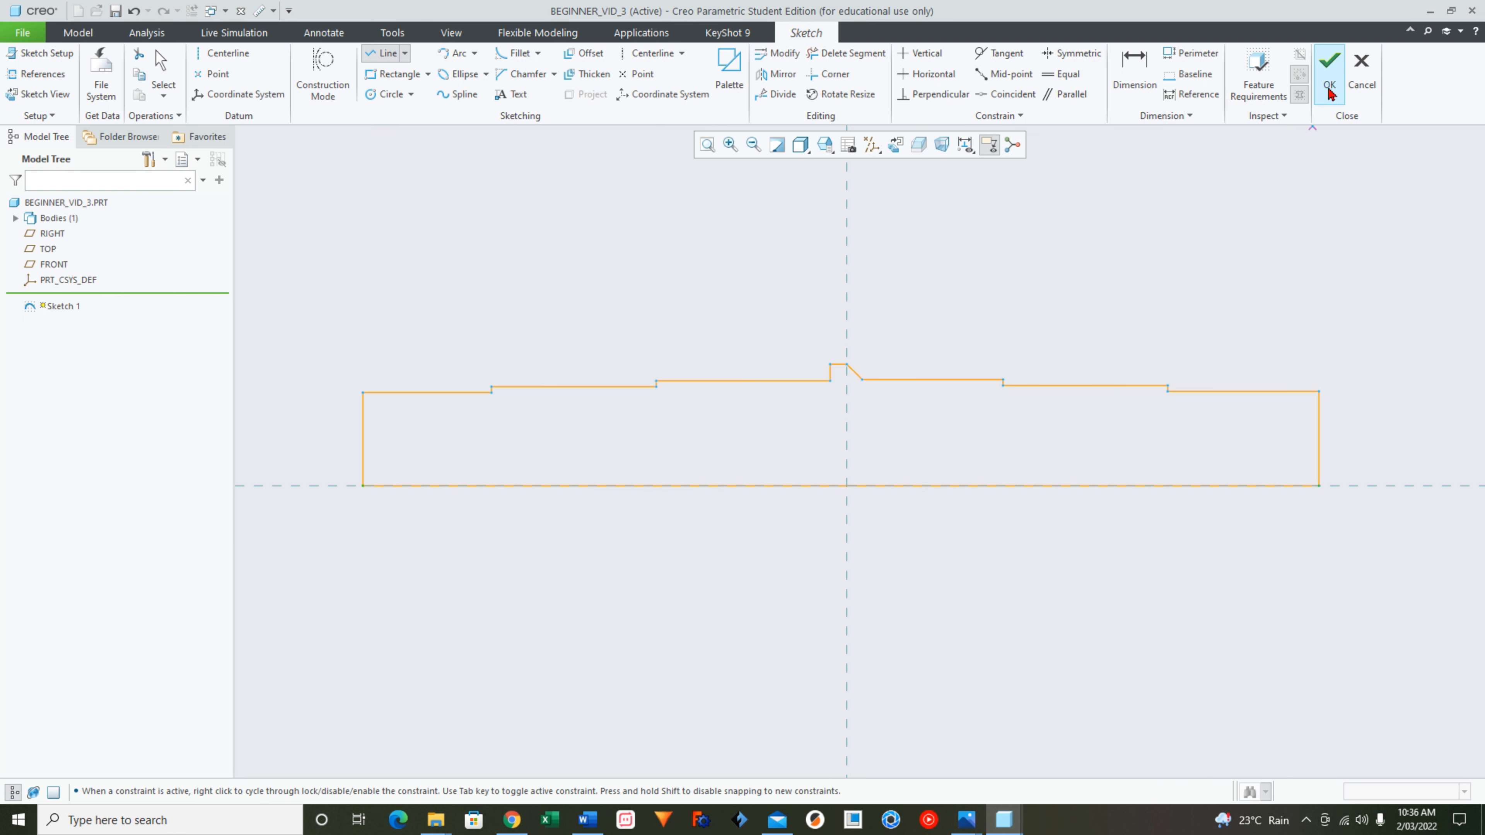
click(1327, 63)
Revolve the stepped profile 360° as a solid around its bottom line.
click(575, 54)
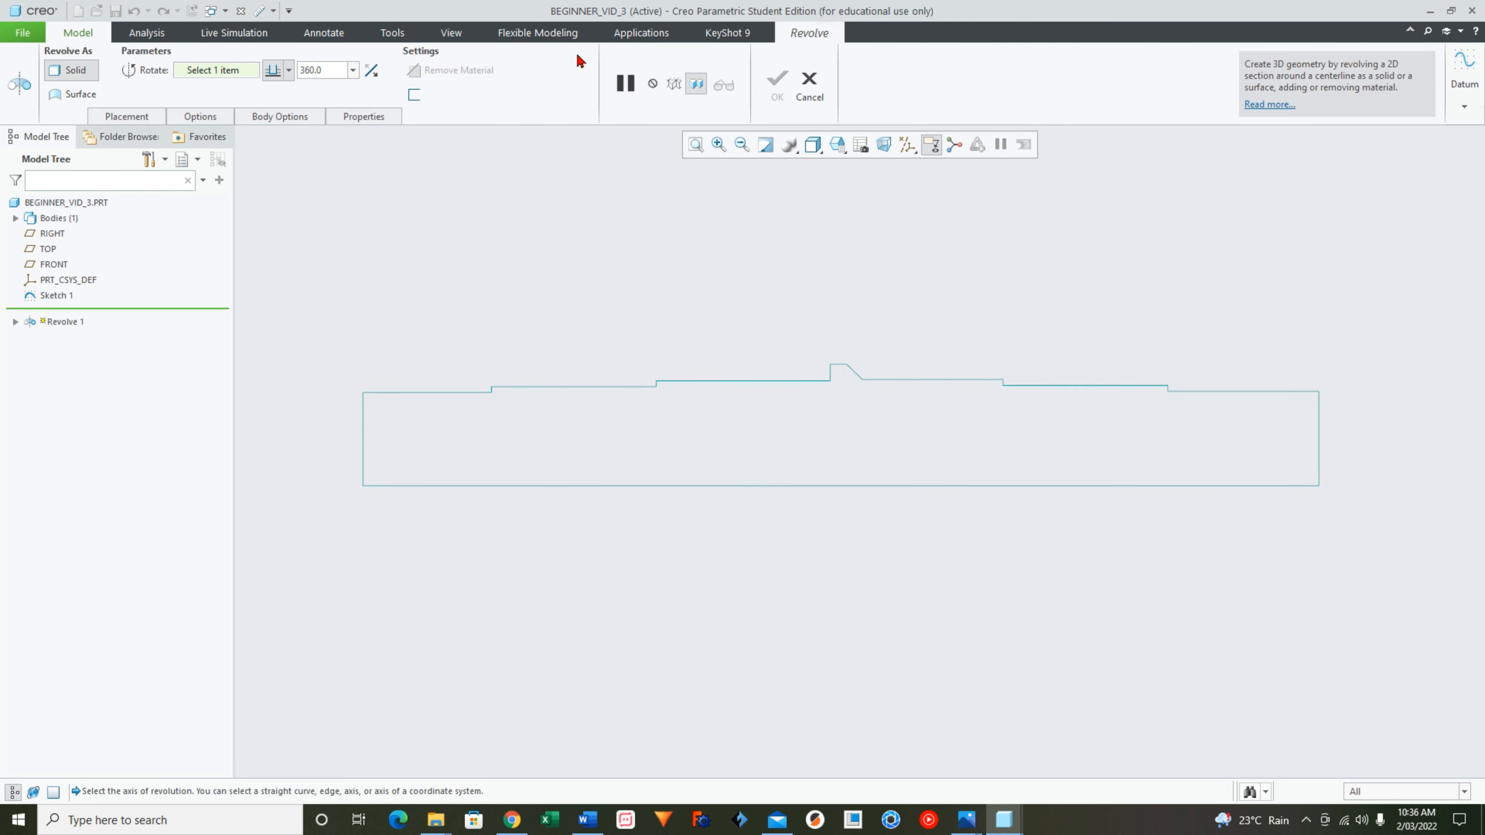
click(803, 486)
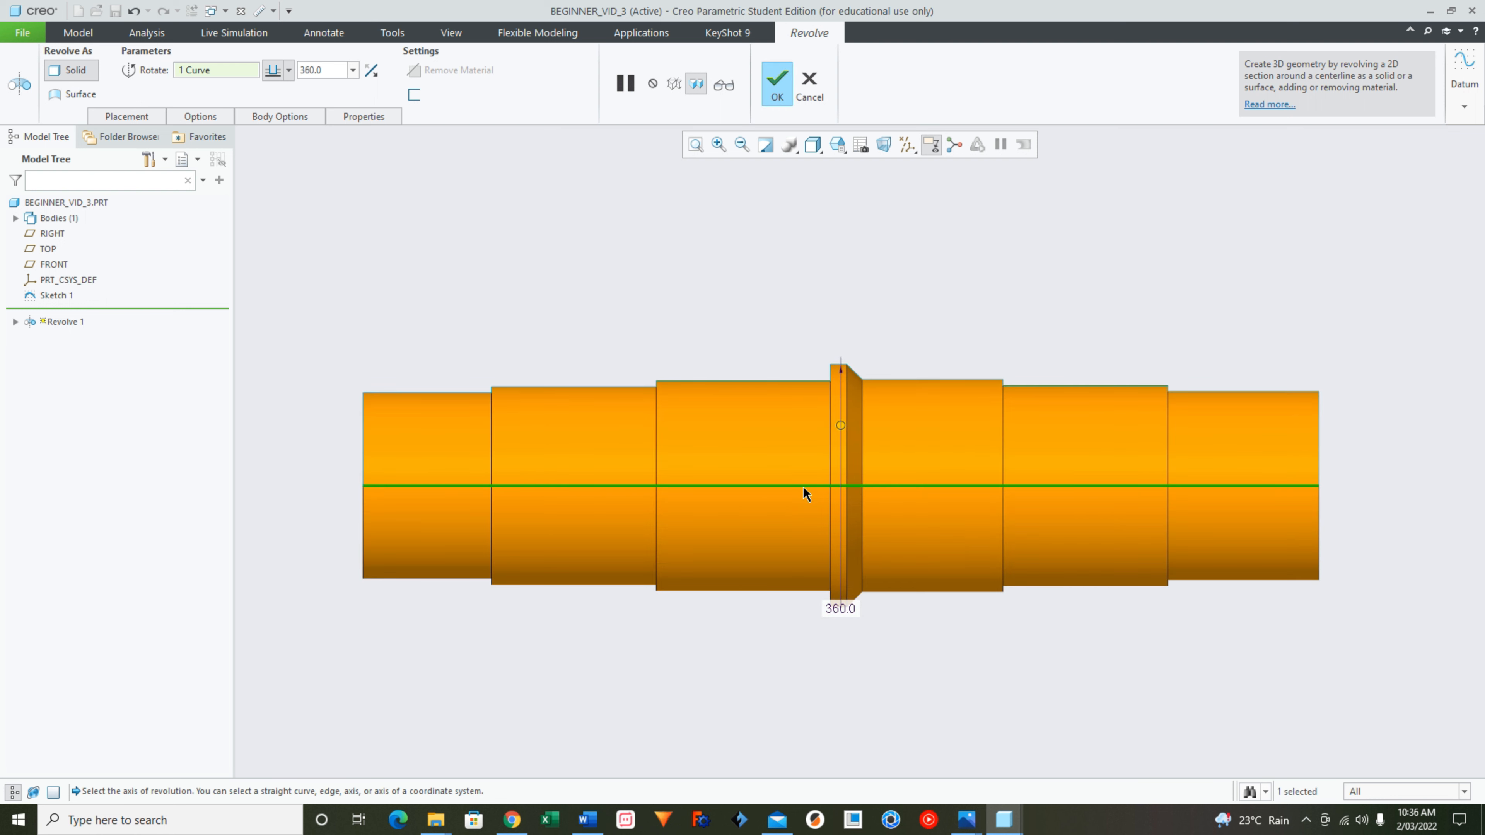
click(776, 93)
click(837, 144)
click(856, 170)
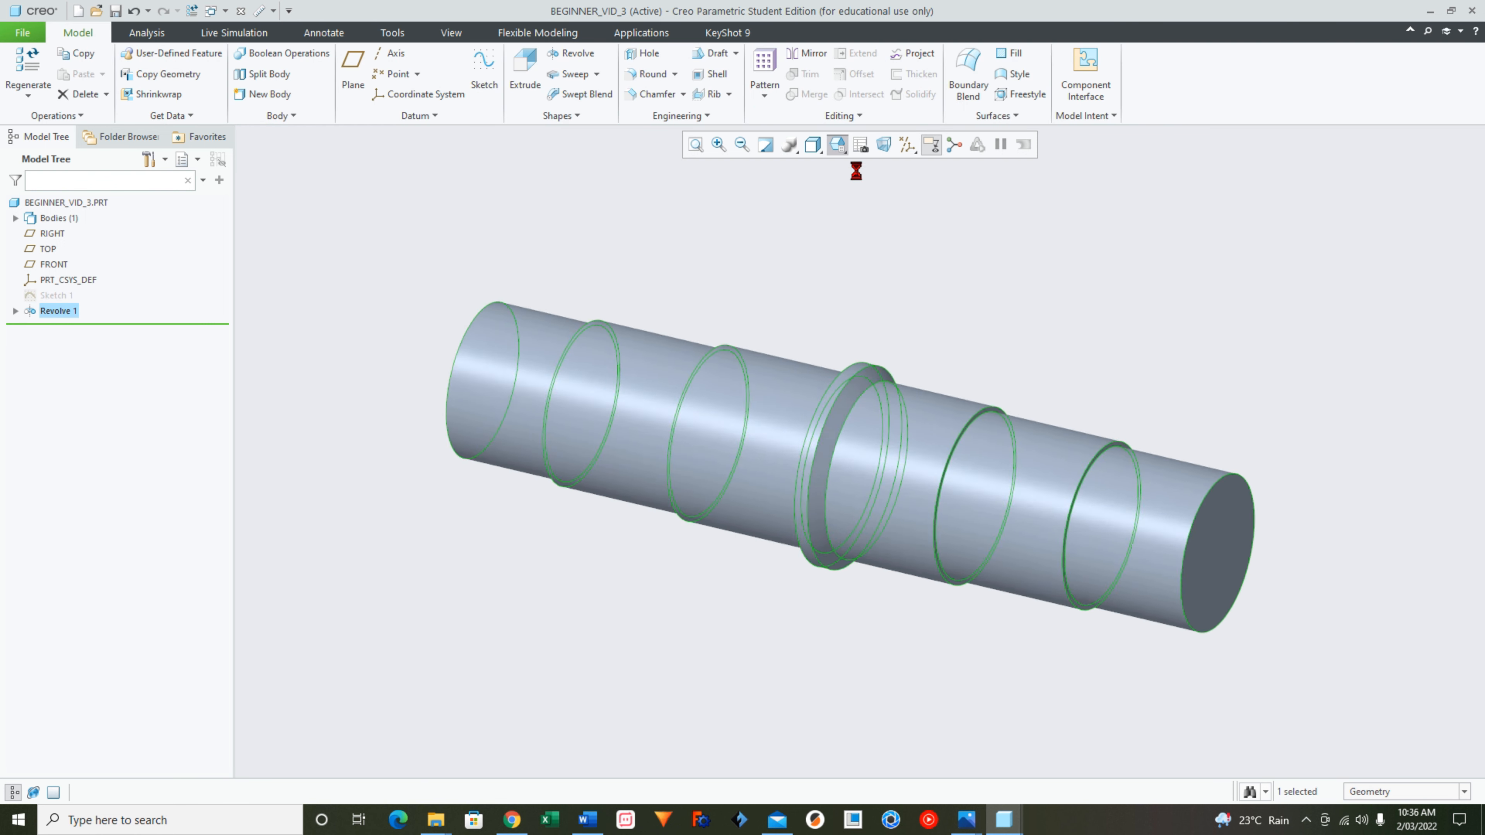
click(1067, 418)
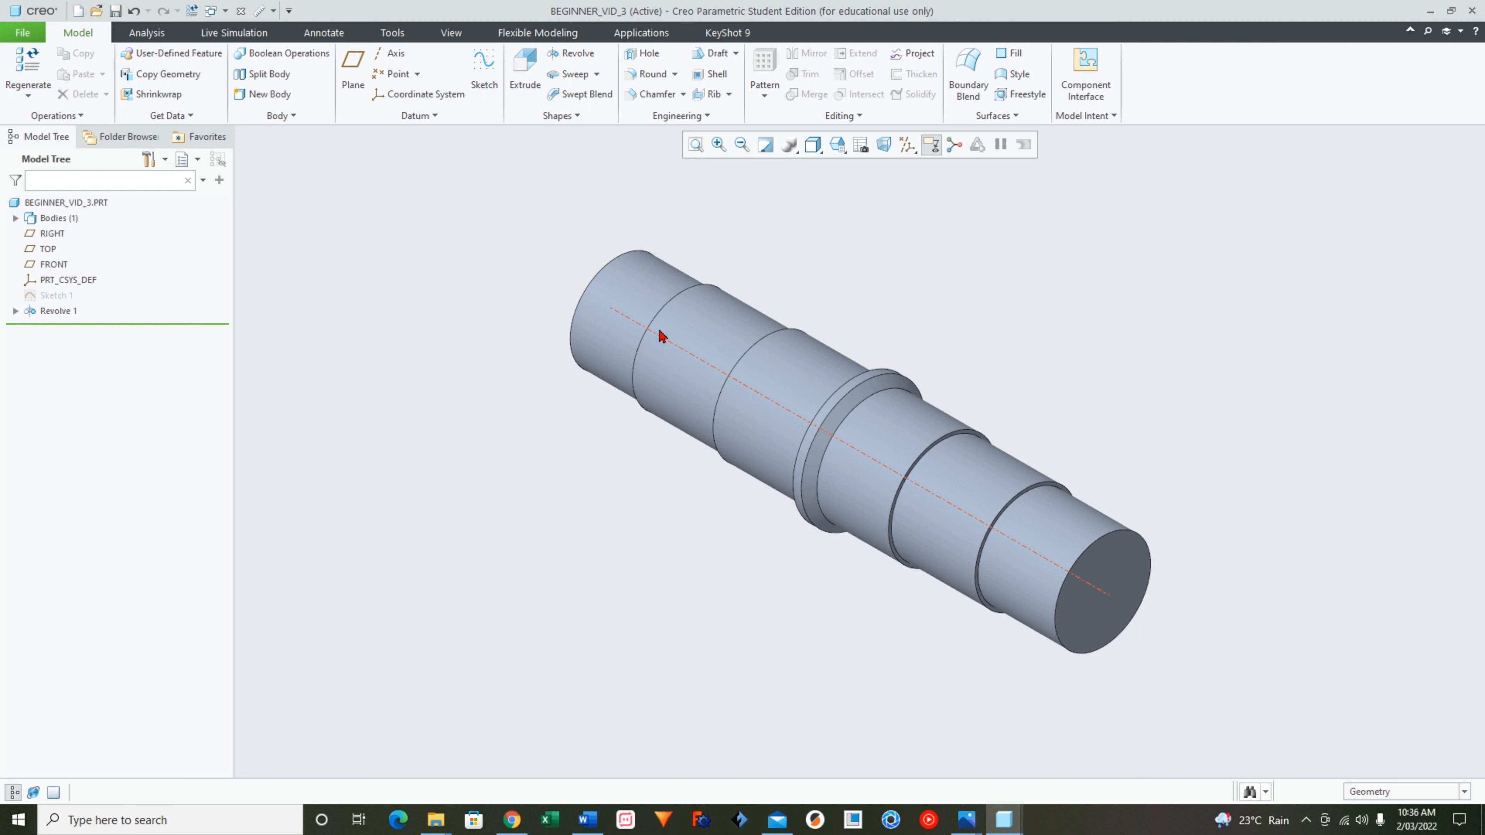
click(729, 379)
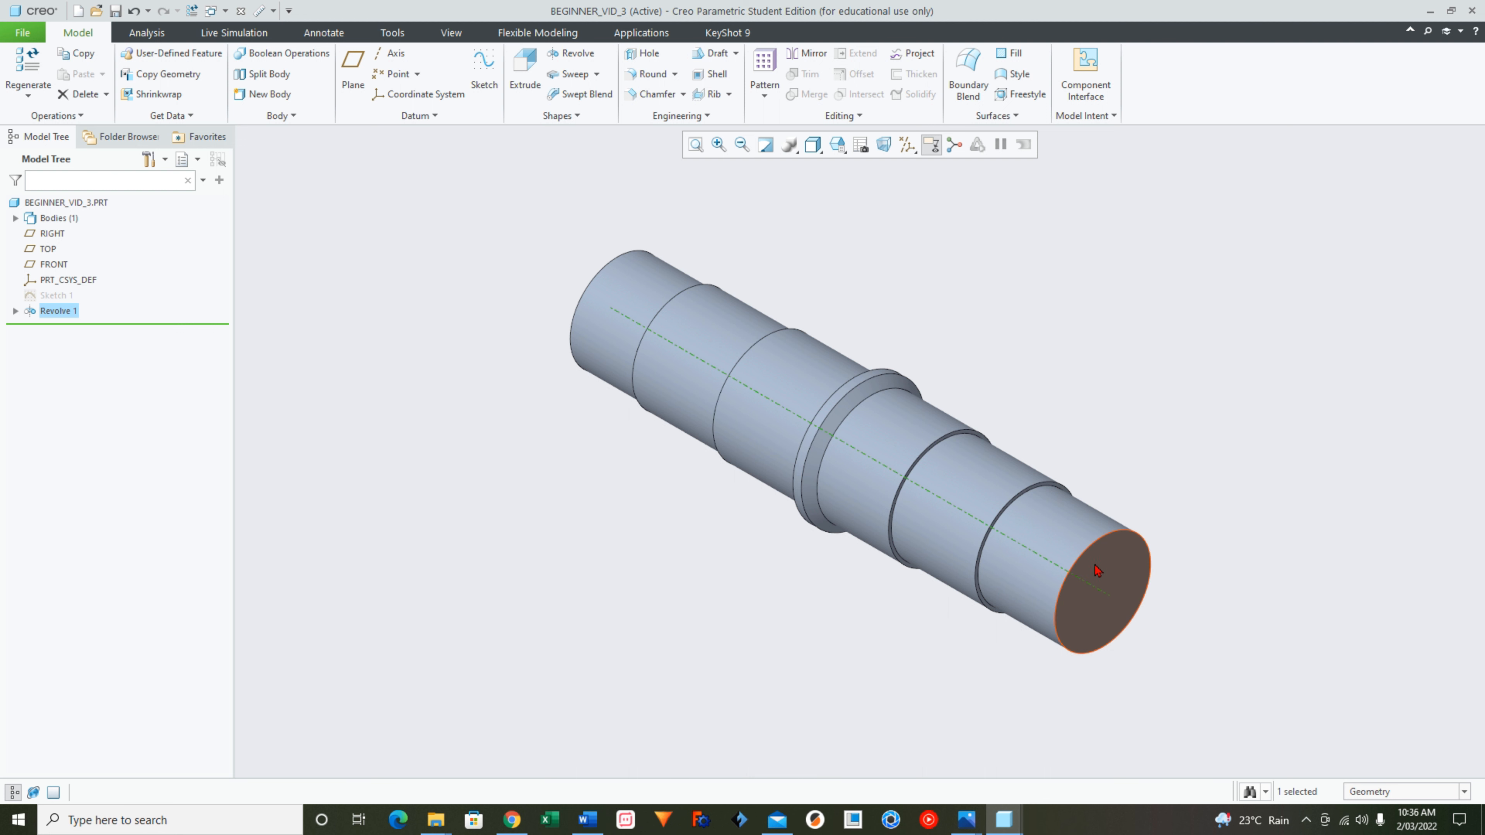
scroll(946, 538, up, 2)
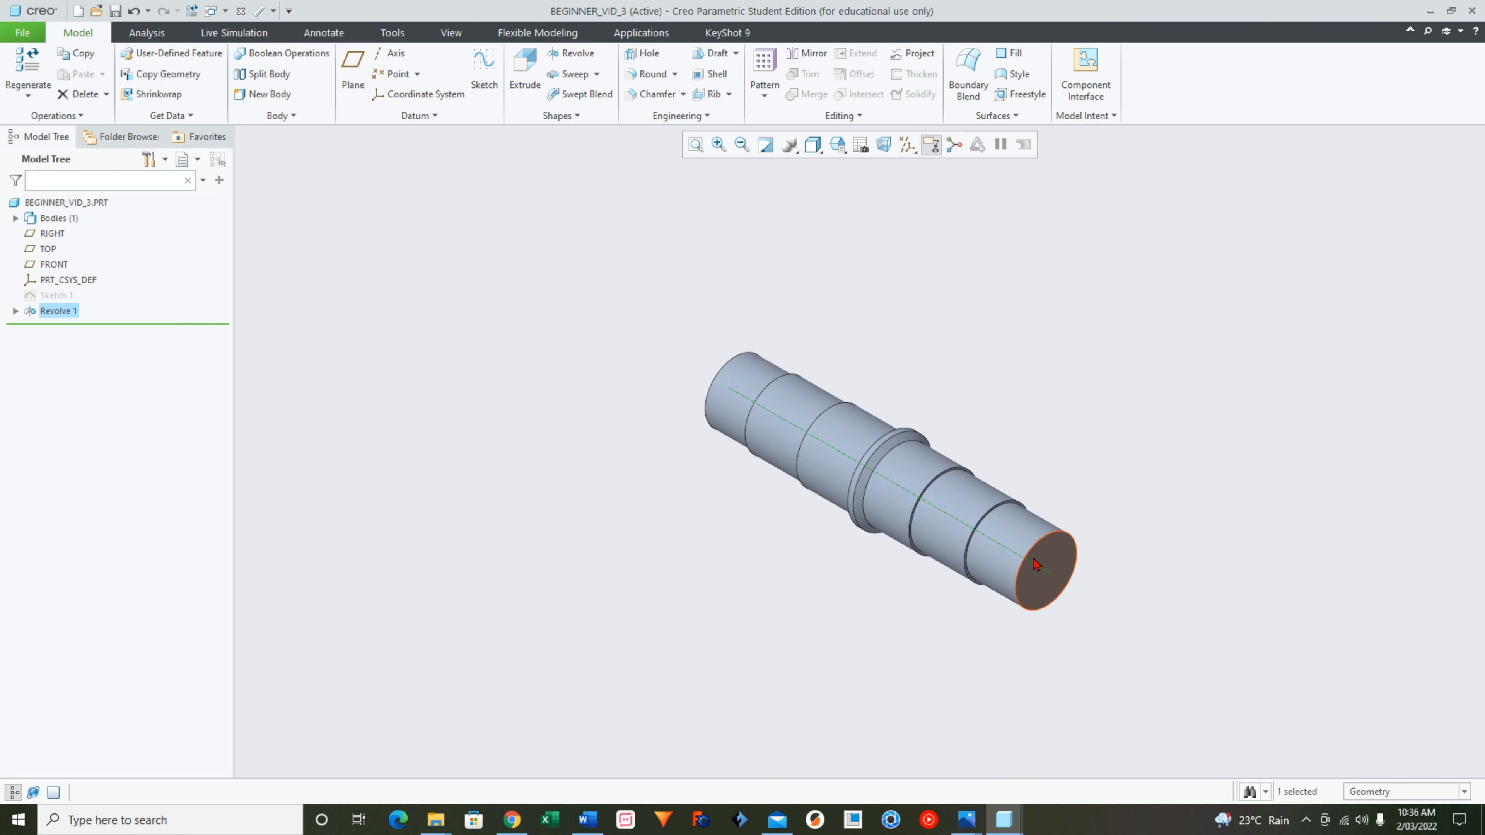
scroll(1034, 559, down, 2)
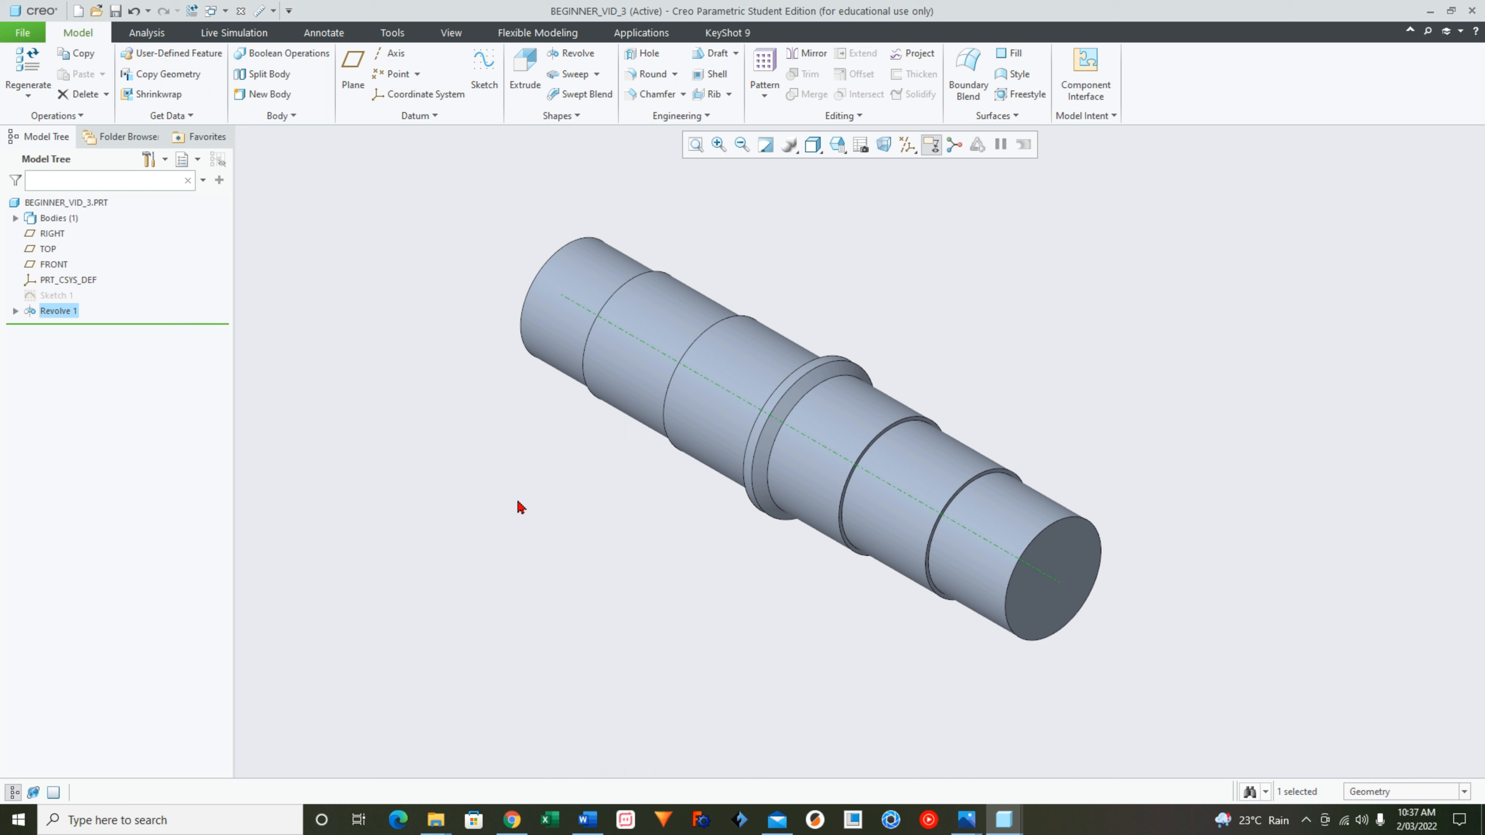
click(908, 331)
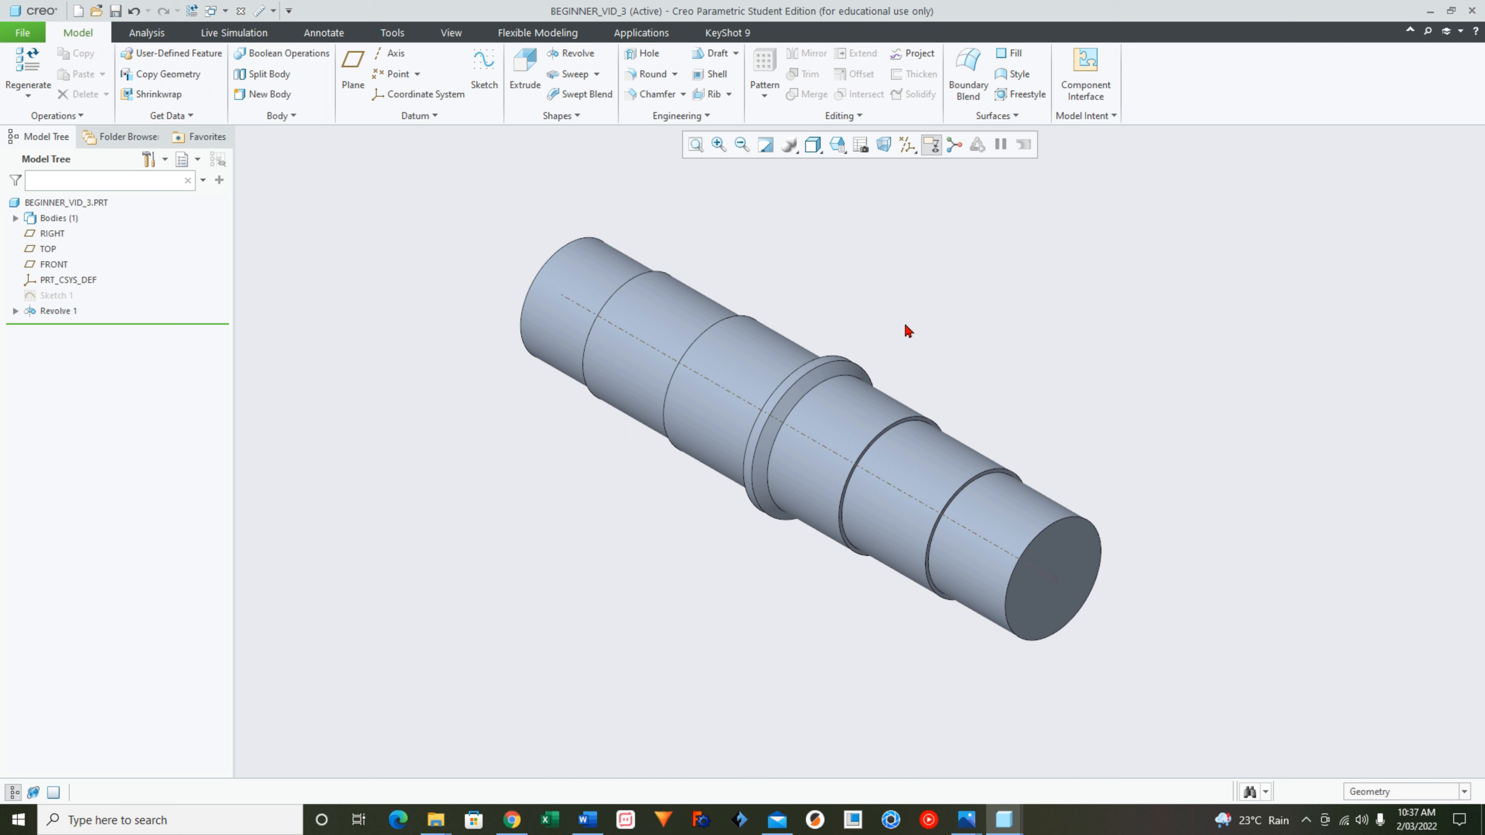